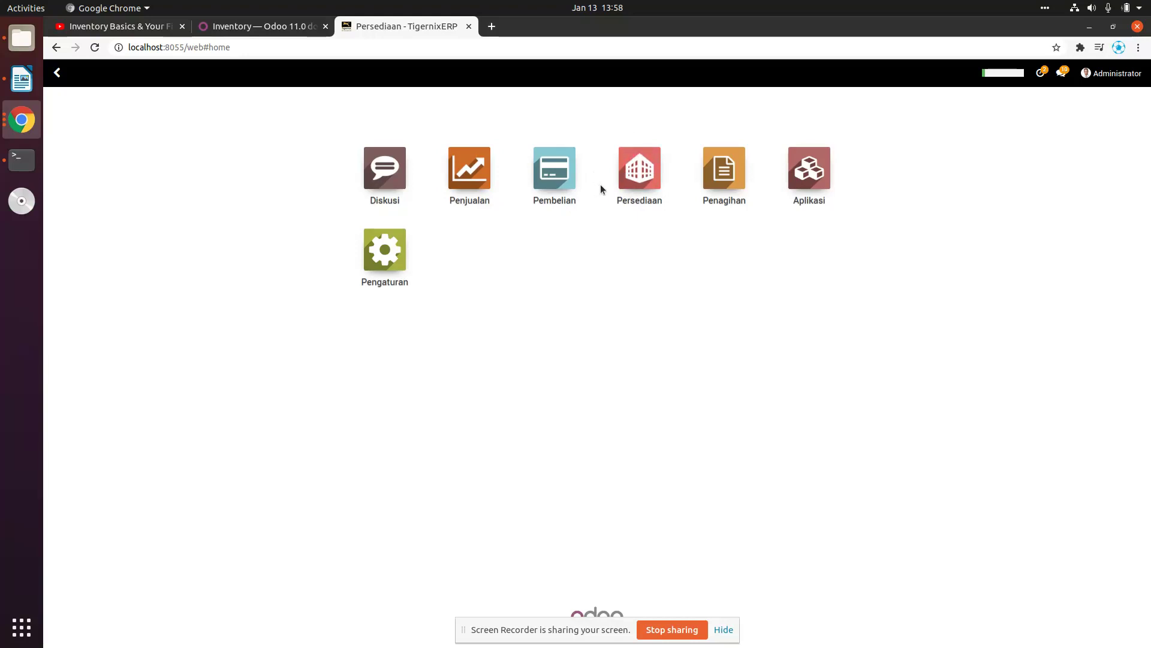
# Step: Check the Persediaan overview, and start a new purchase quotation request in Pembelian with ASUSTeK as supplier
pyautogui.click(640, 176)
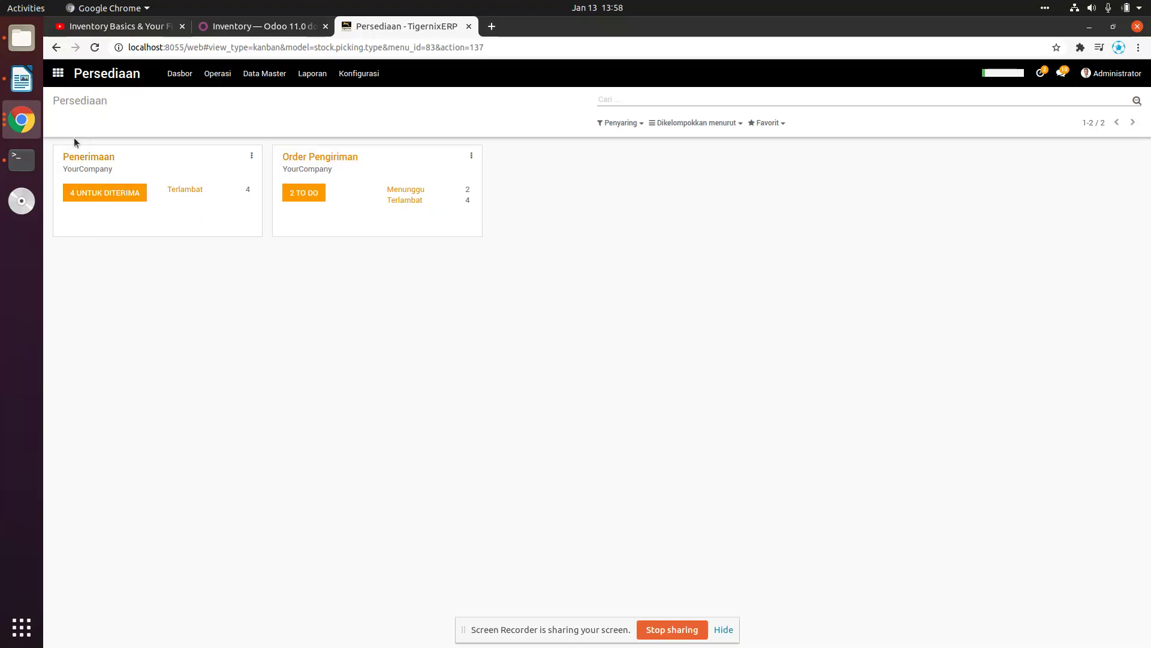
pyautogui.click(58, 73)
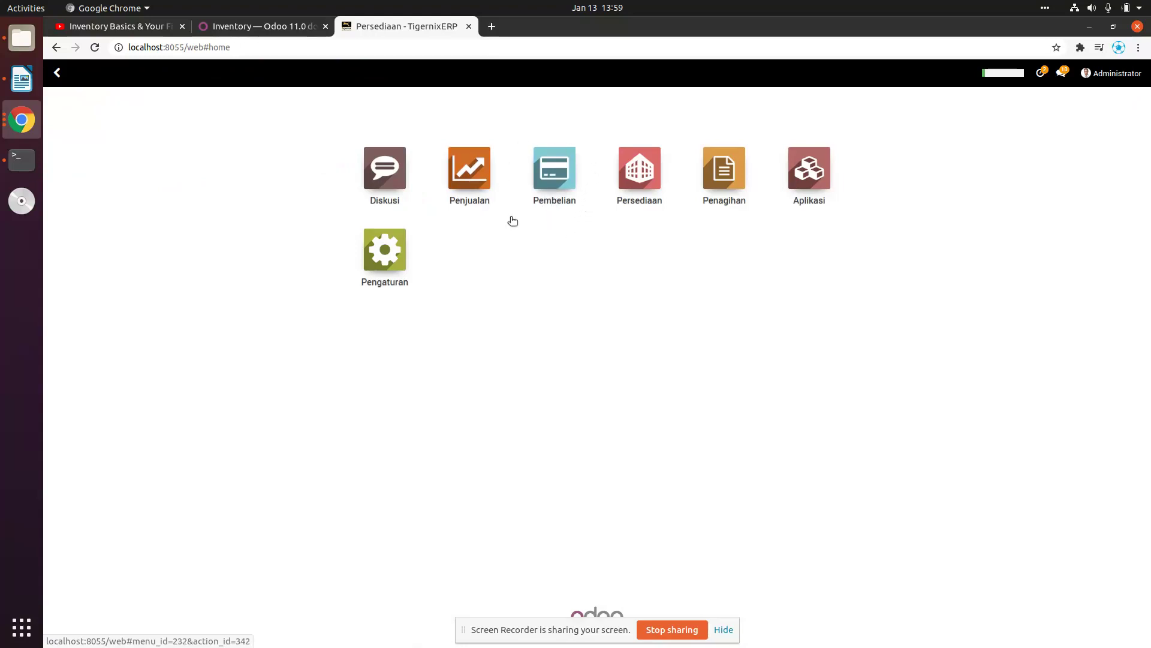
pyautogui.click(557, 176)
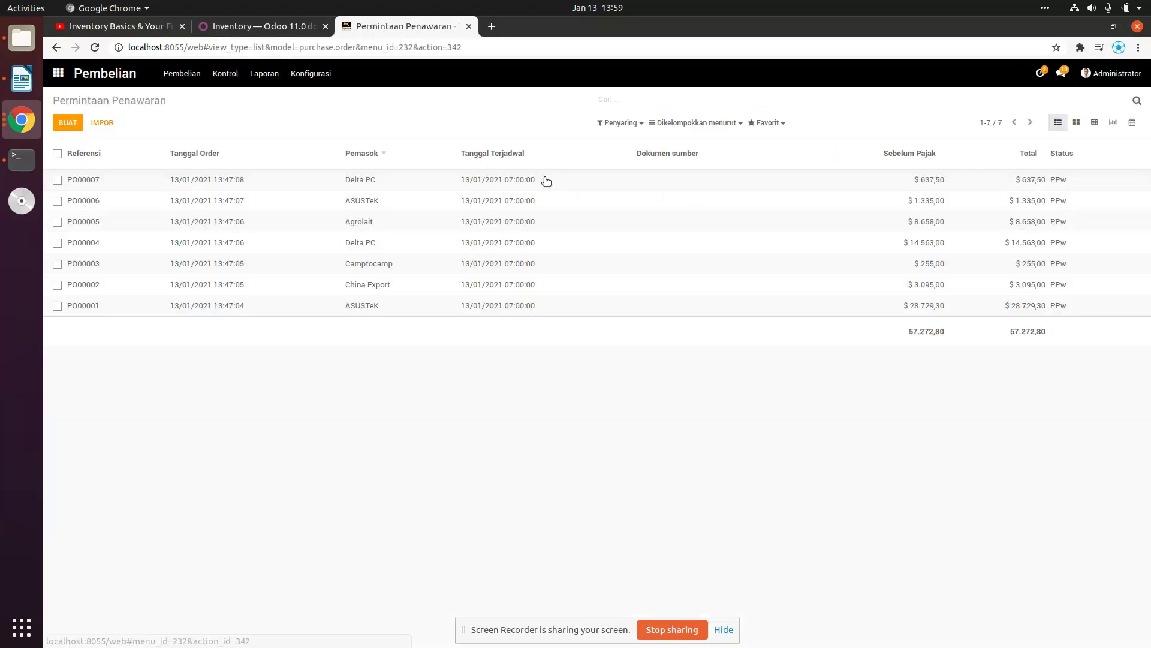
pyautogui.click(79, 128)
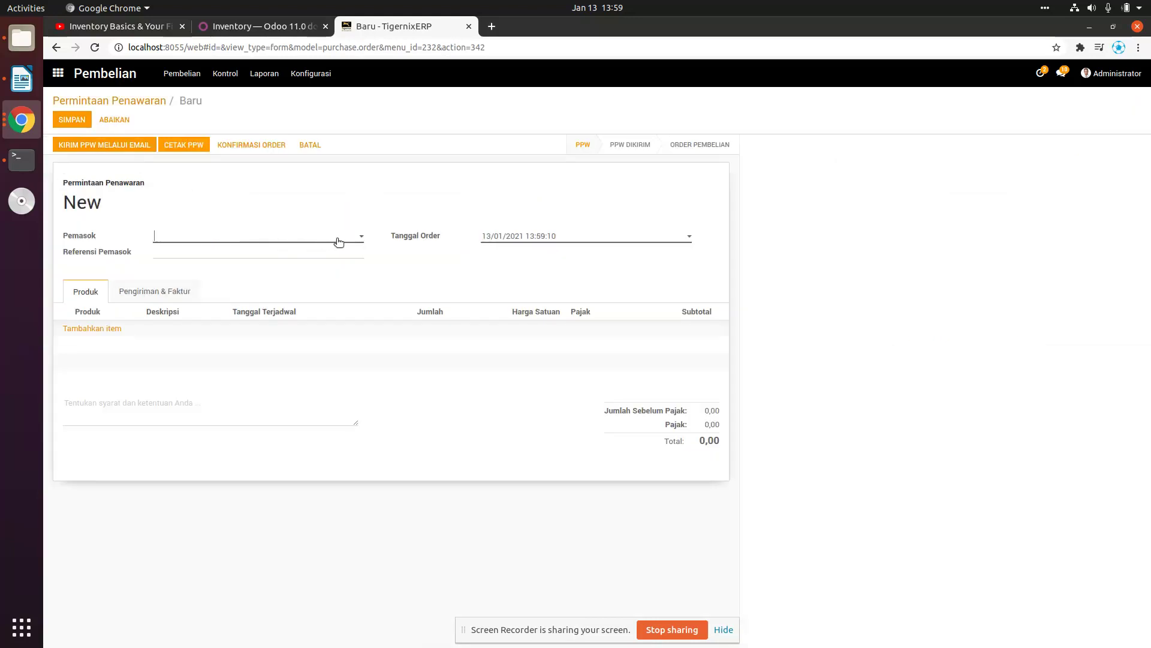
pyautogui.click(360, 240)
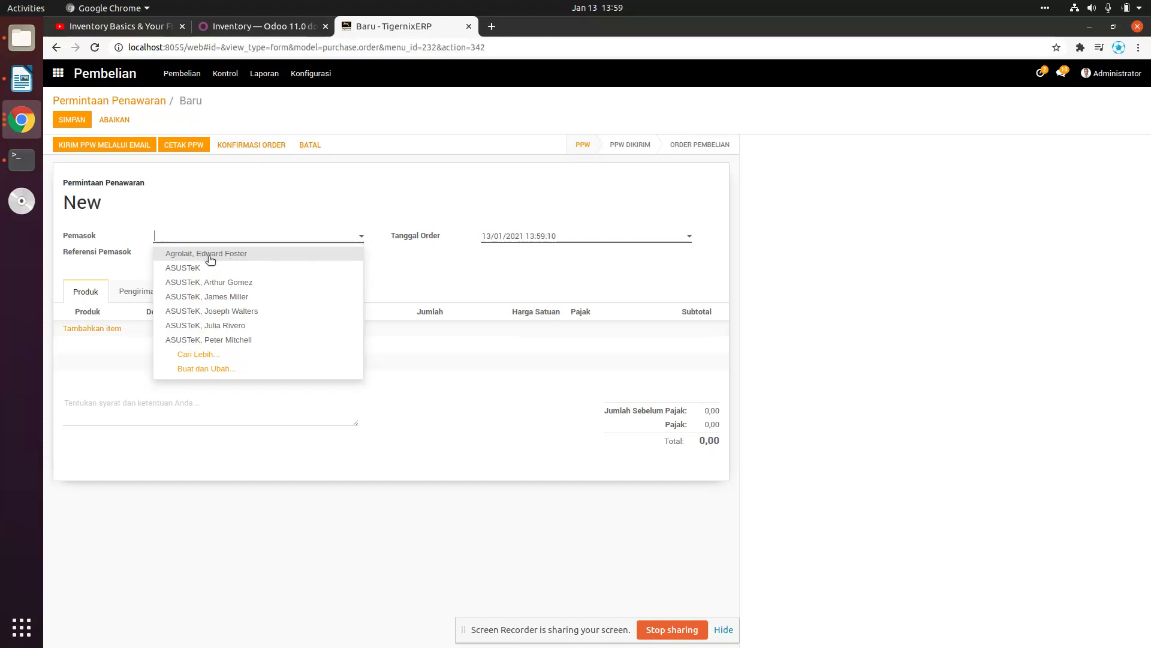
pyautogui.press('Return')
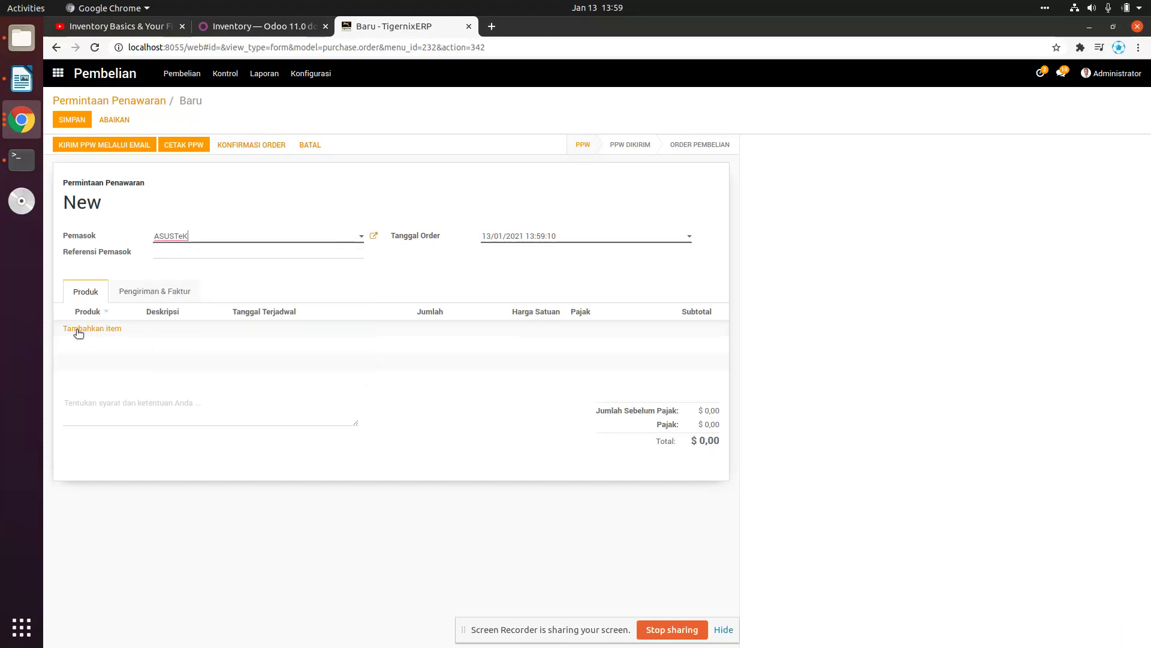
# Step: Add [C-Case] Komputer kasus as an order line, save the quotation request and review the line's details
pyautogui.click(108, 329)
pyautogui.write('AS')
pyautogui.press('BackSpace')
pyautogui.press('BackSpace')
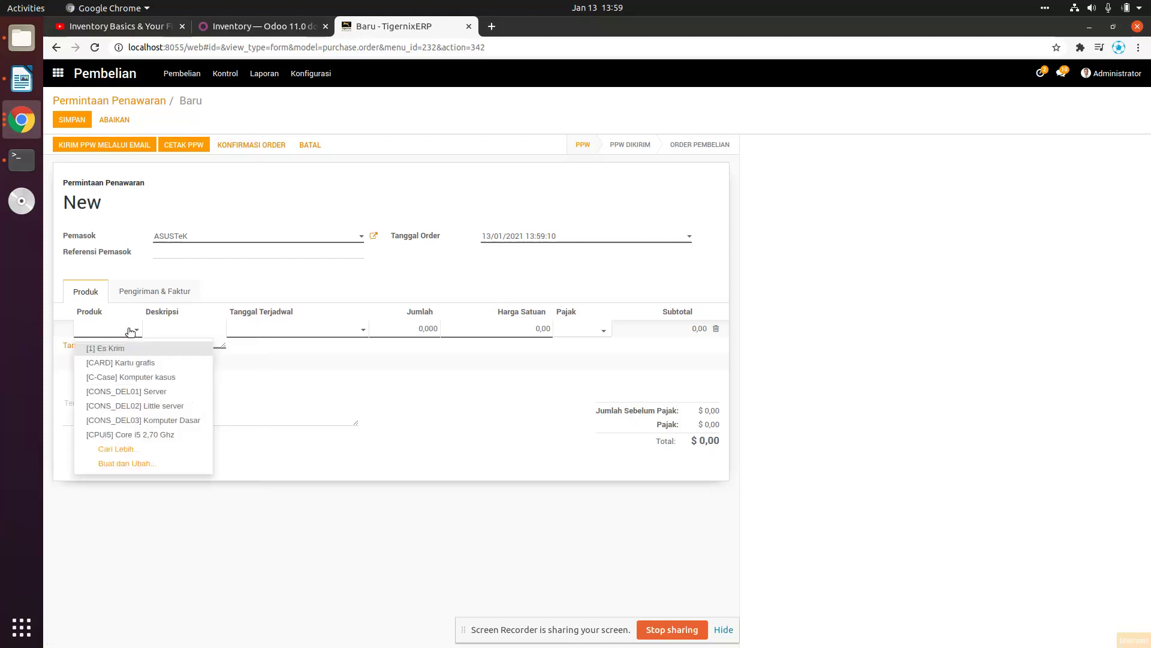
pyautogui.write('AS')
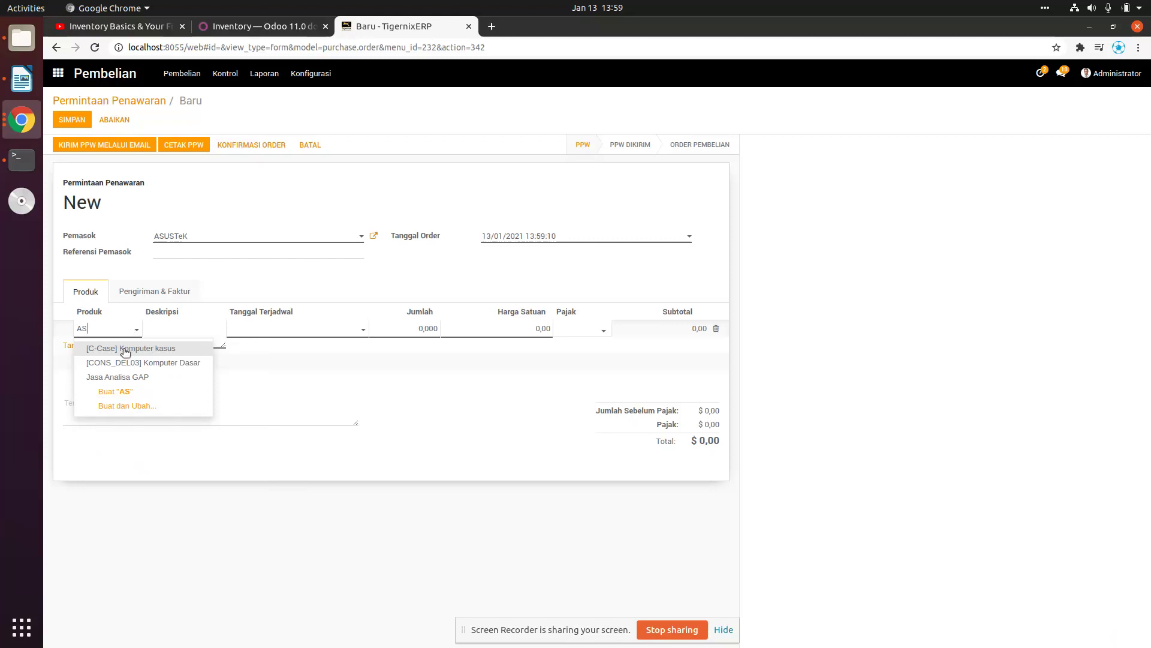
pyautogui.click(114, 355)
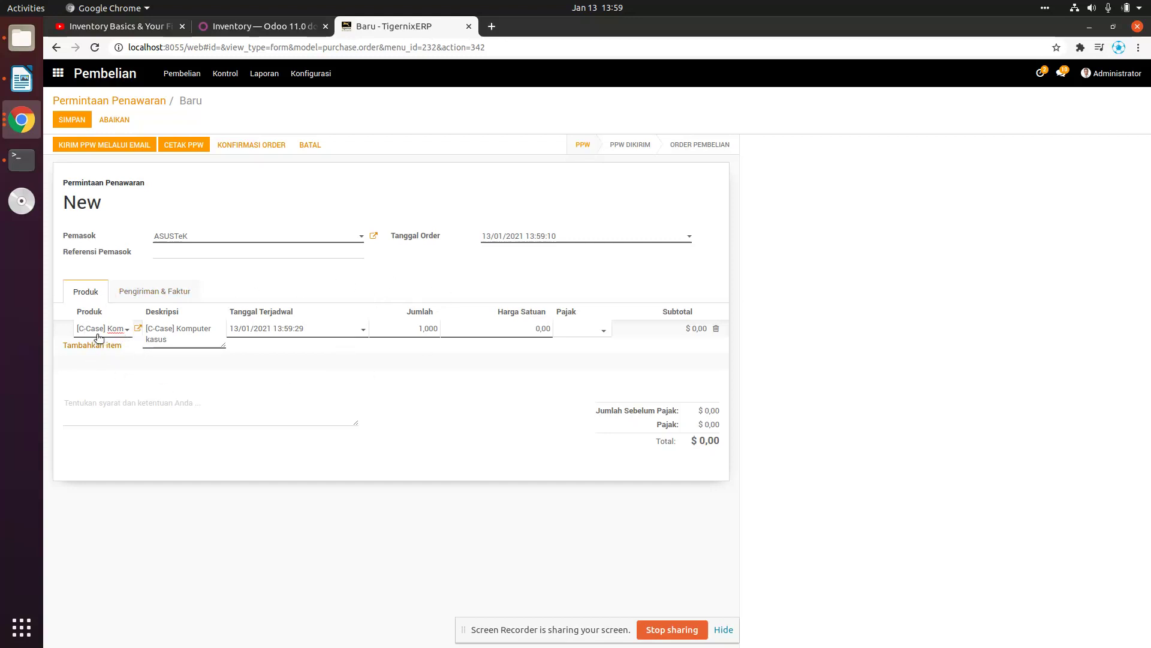
pyautogui.click(189, 275)
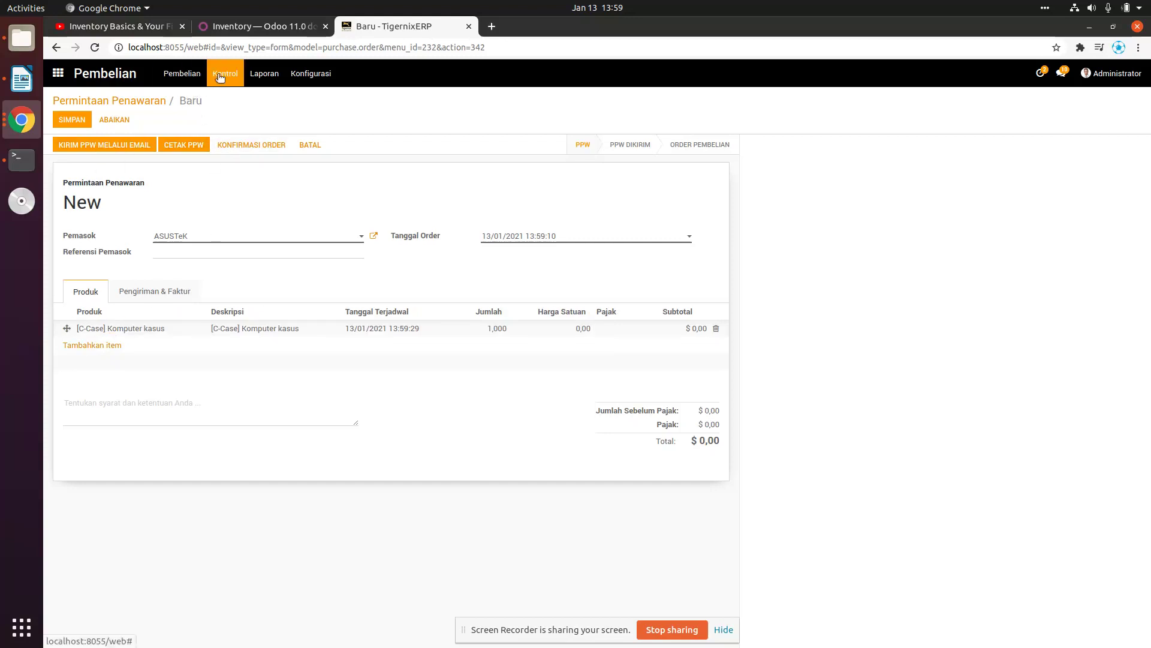
pyautogui.click(66, 121)
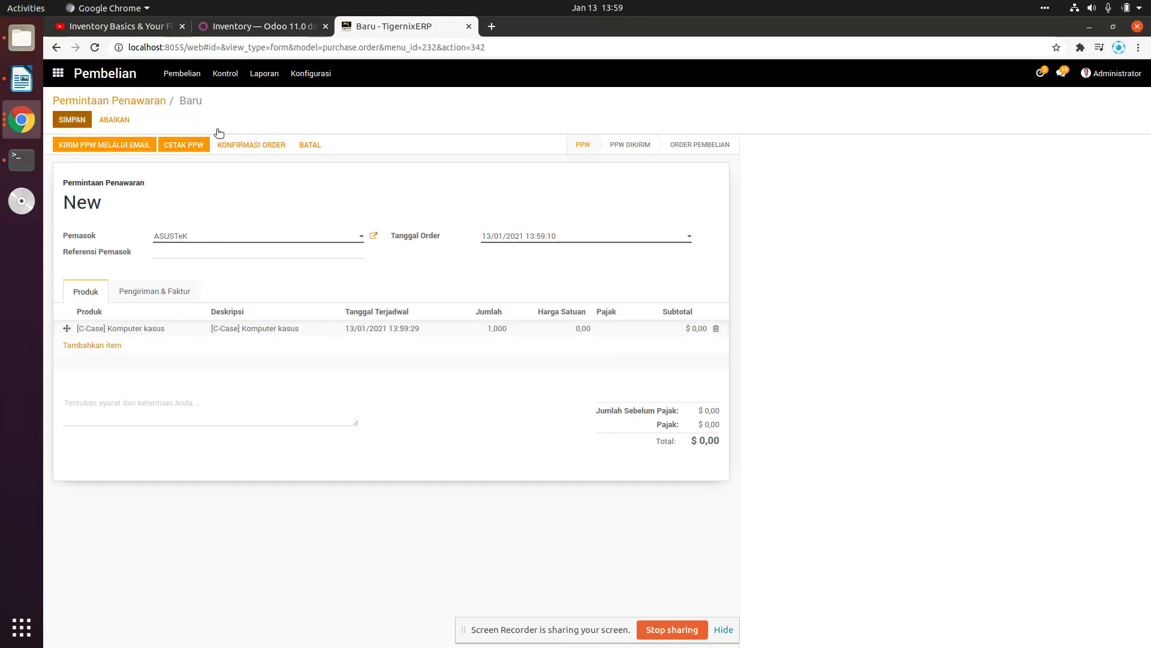
pyautogui.click(117, 331)
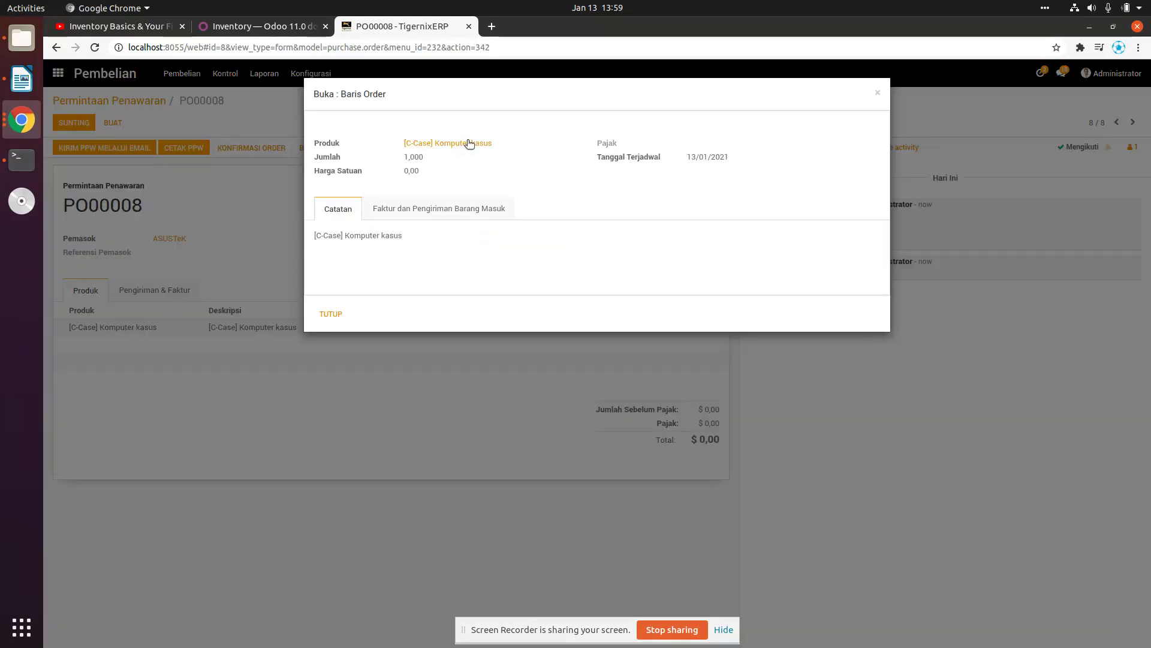
pyautogui.click(878, 92)
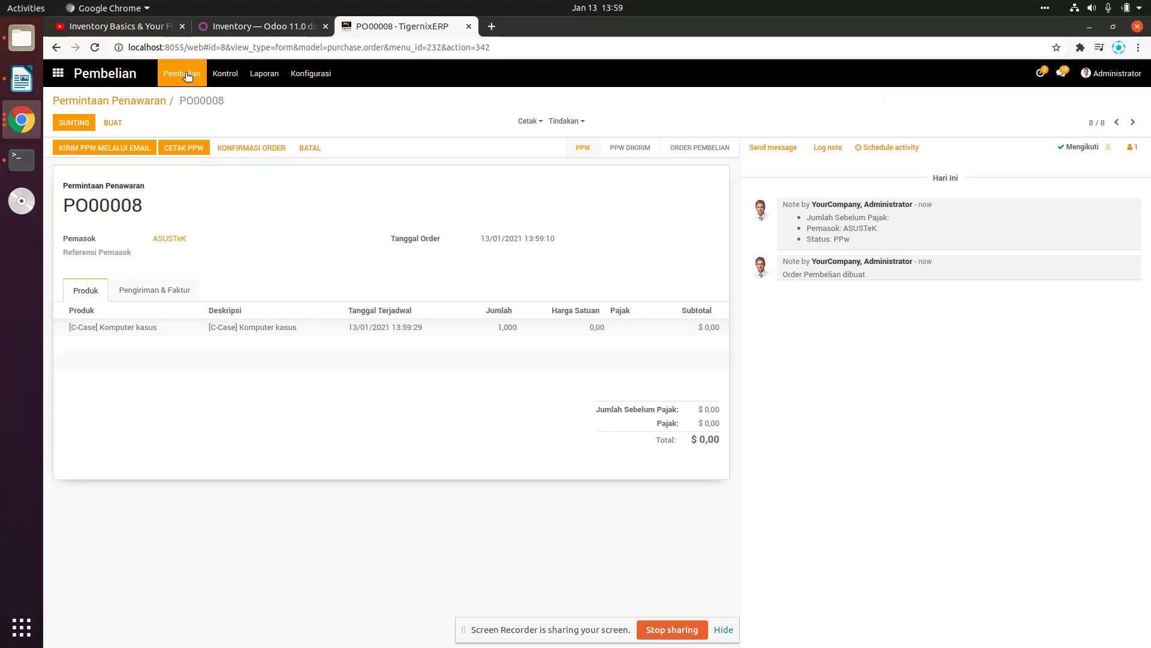
# Step: Search the purchase product list for ASUS and open the Komputer kasus [C-Case] product record
pyautogui.click(228, 77)
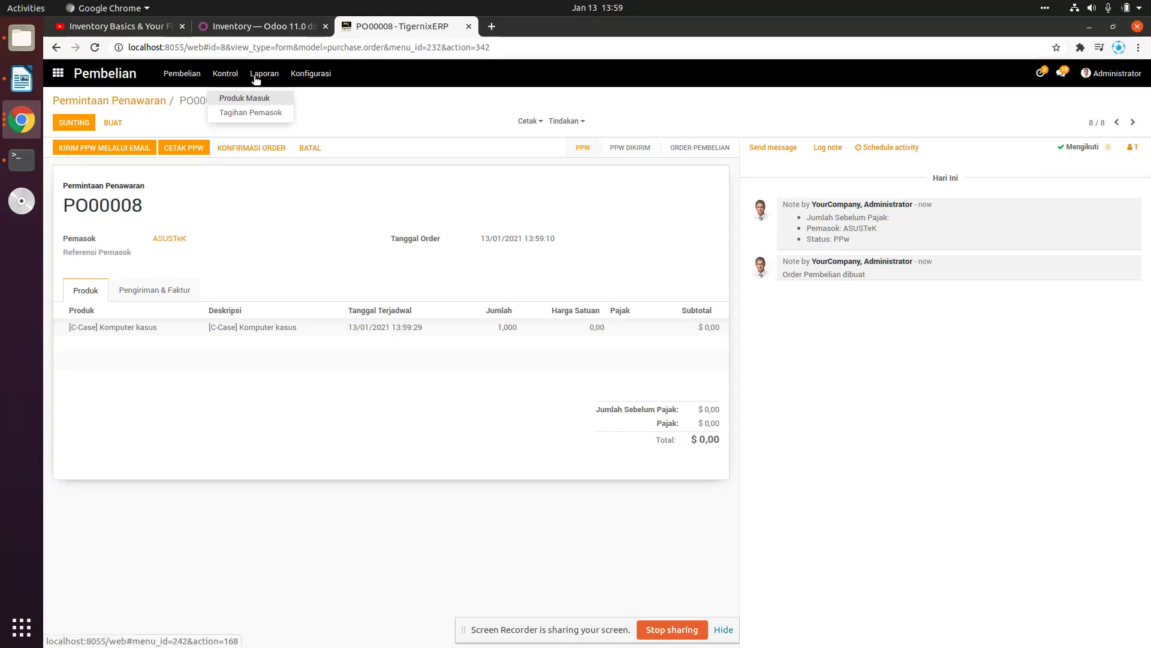
pyautogui.click(196, 76)
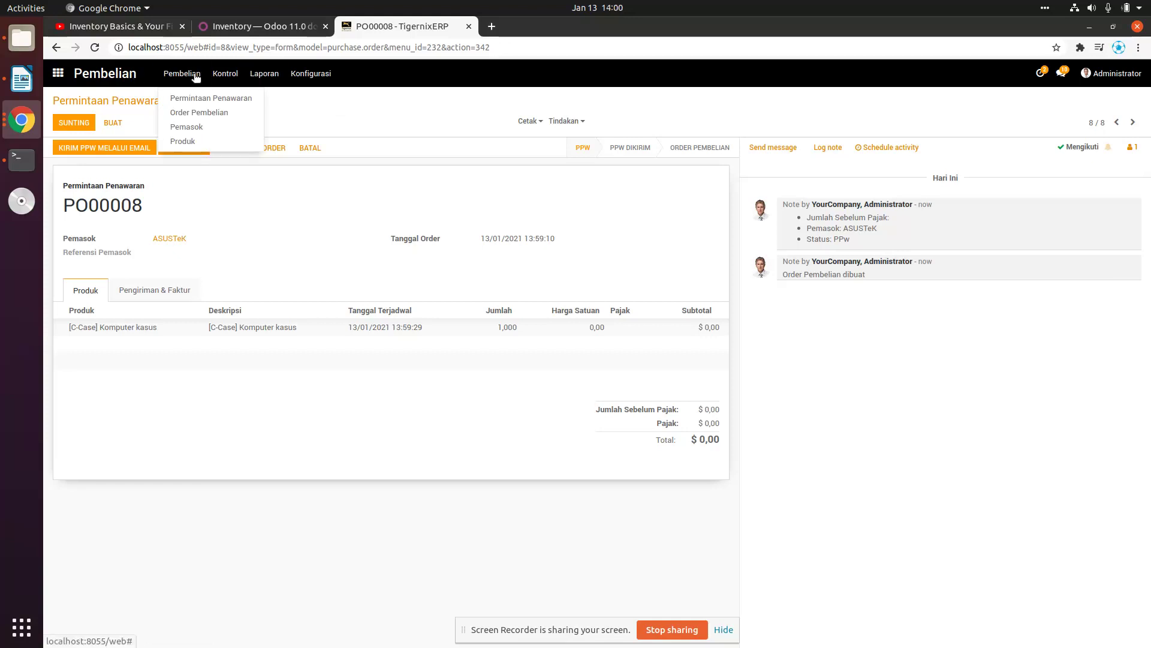
pyautogui.click(183, 142)
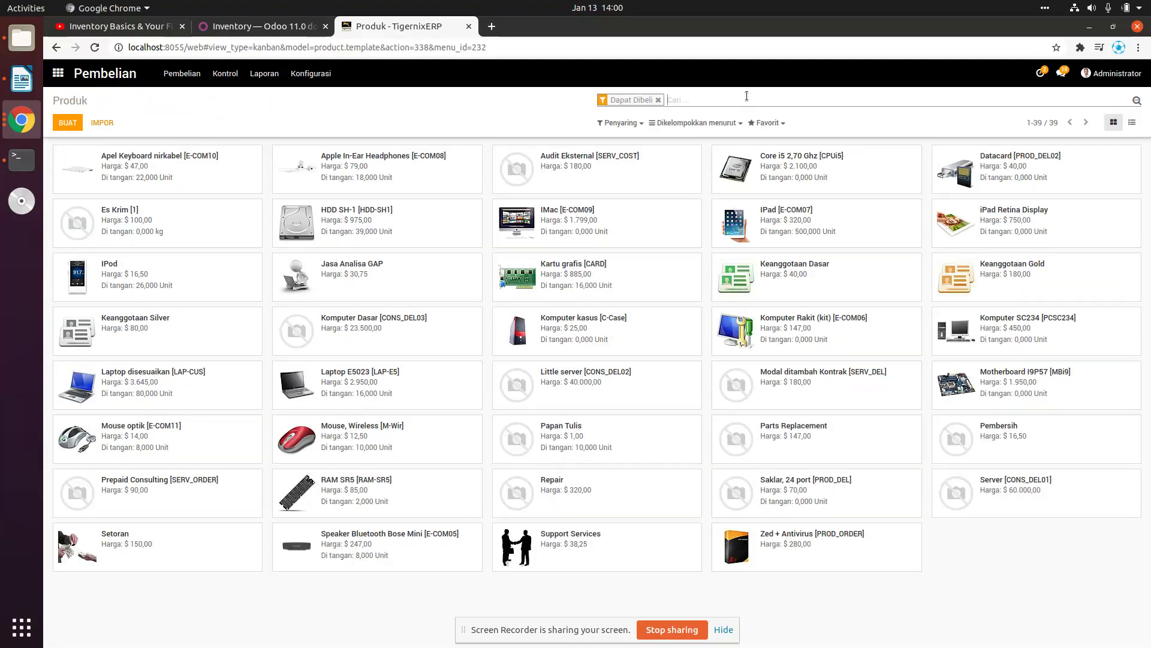
pyautogui.write('A')
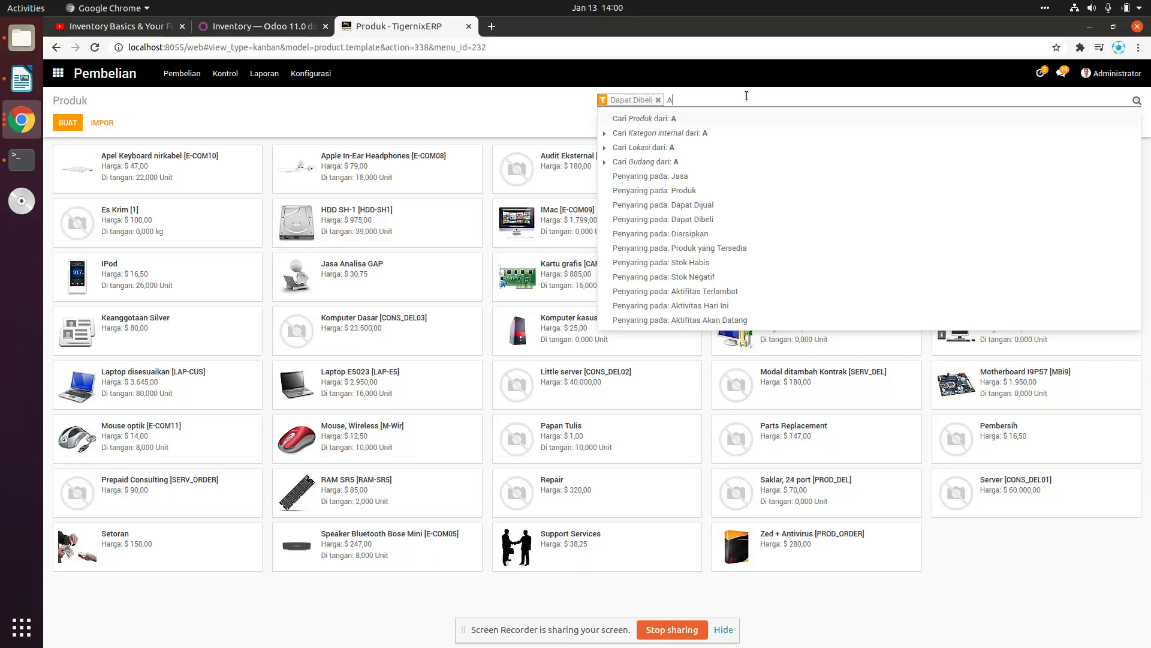
pyautogui.write('US')
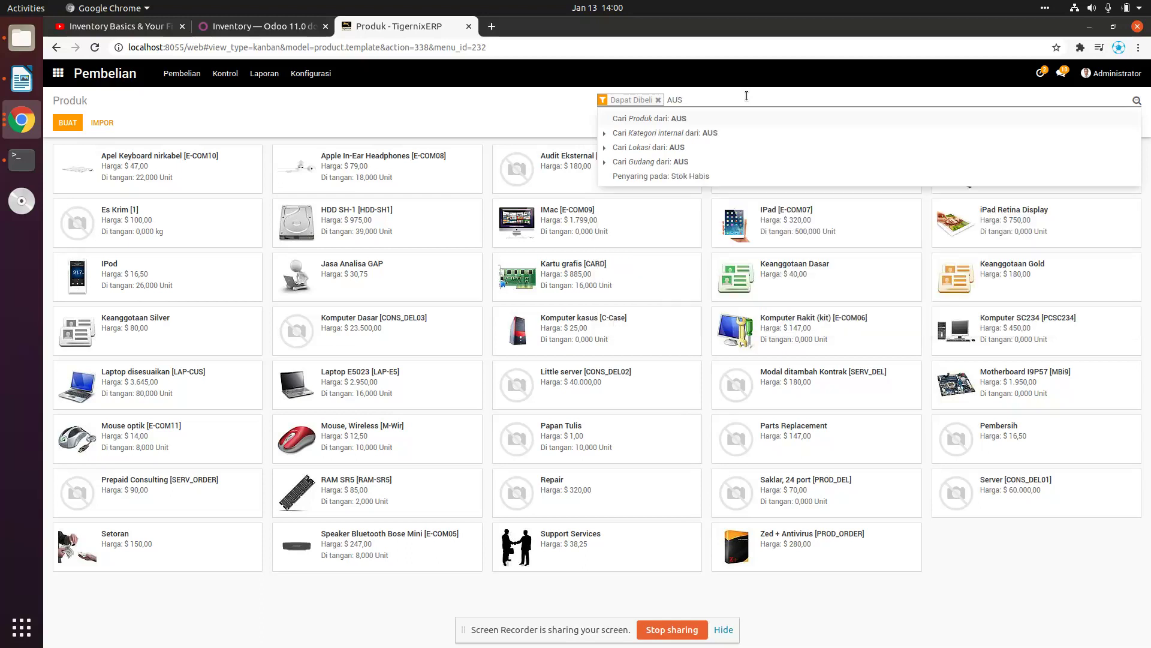
pyautogui.press('BackSpace')
pyautogui.press('BackSpace')
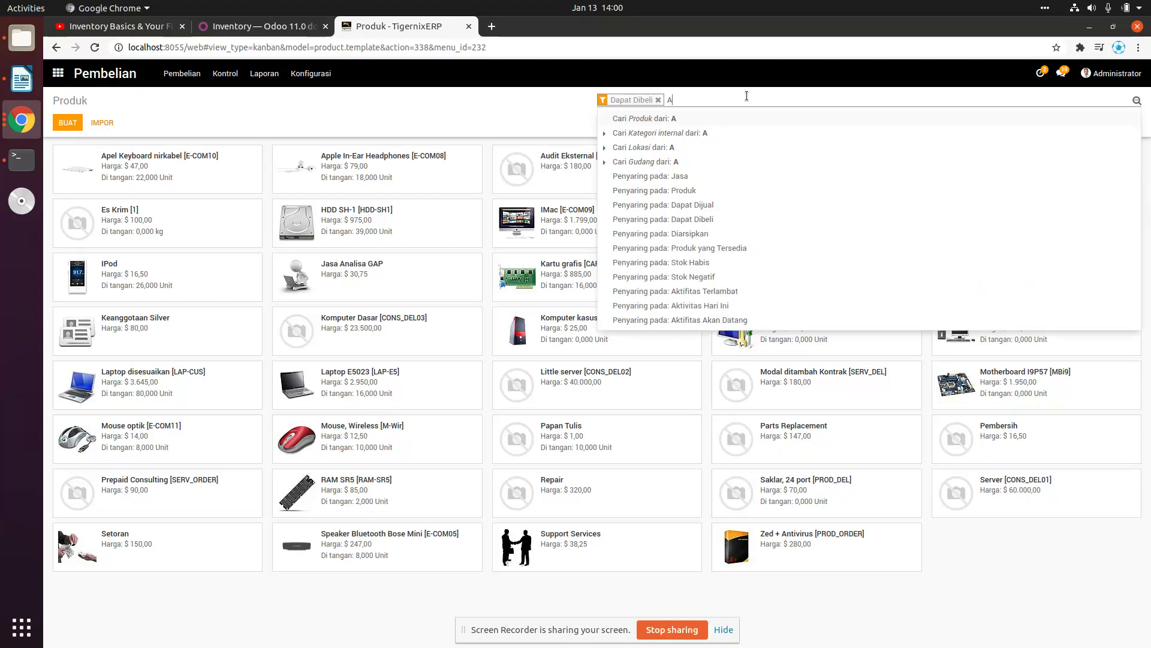
pyautogui.write('SUS')
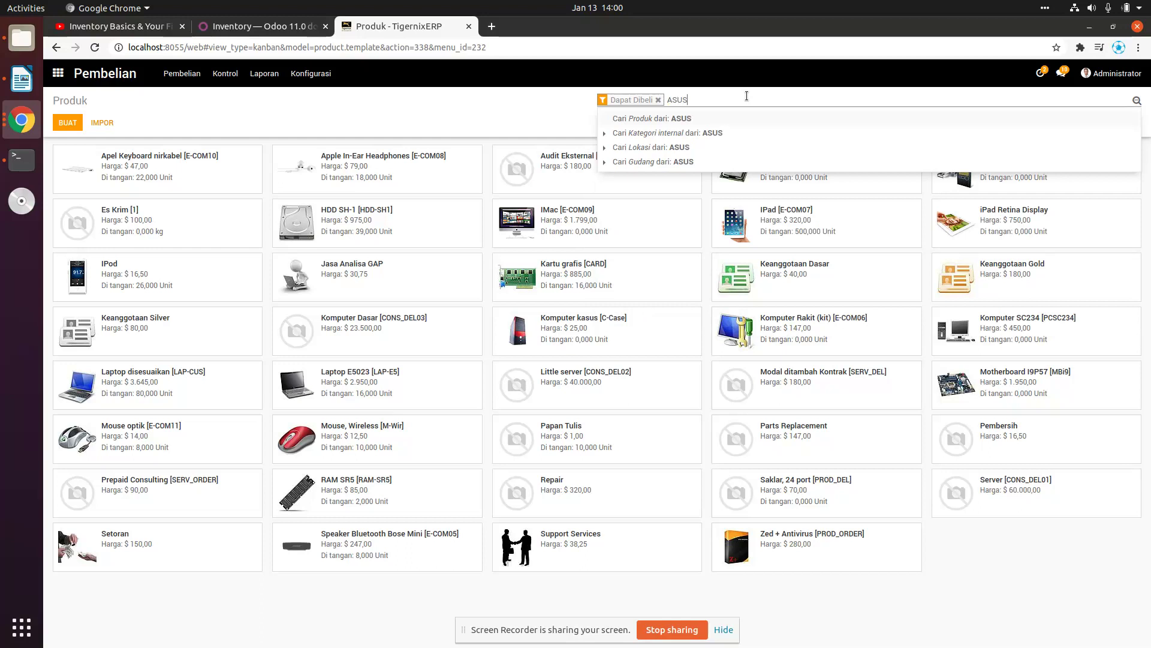
pyautogui.press('Return')
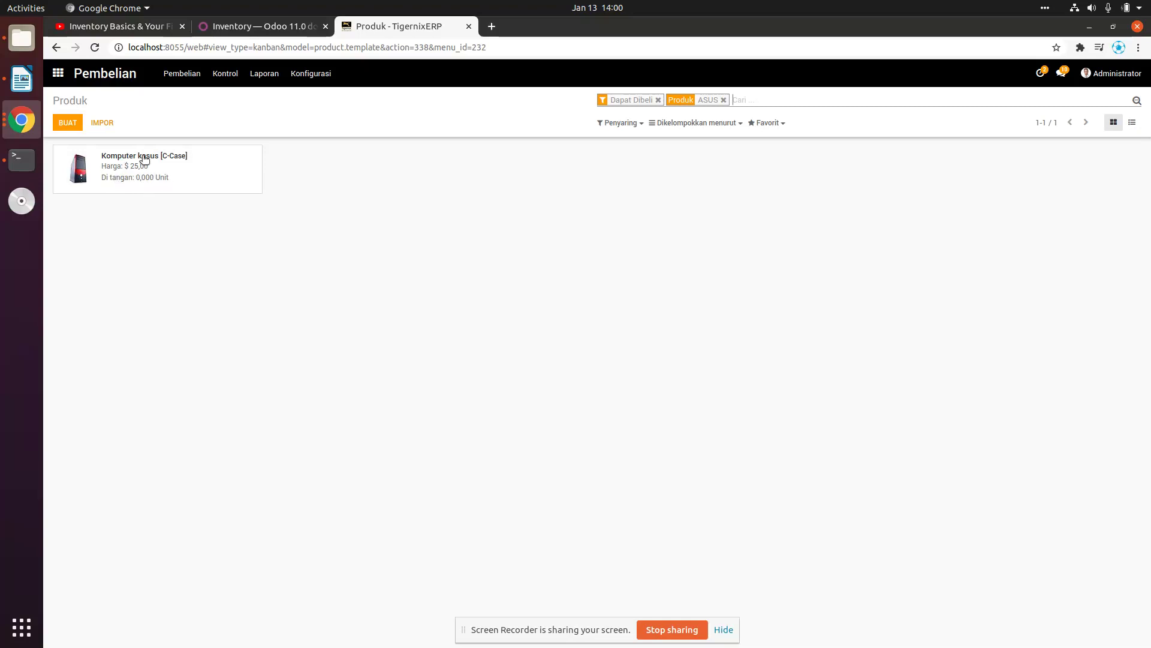
pyautogui.click(225, 189)
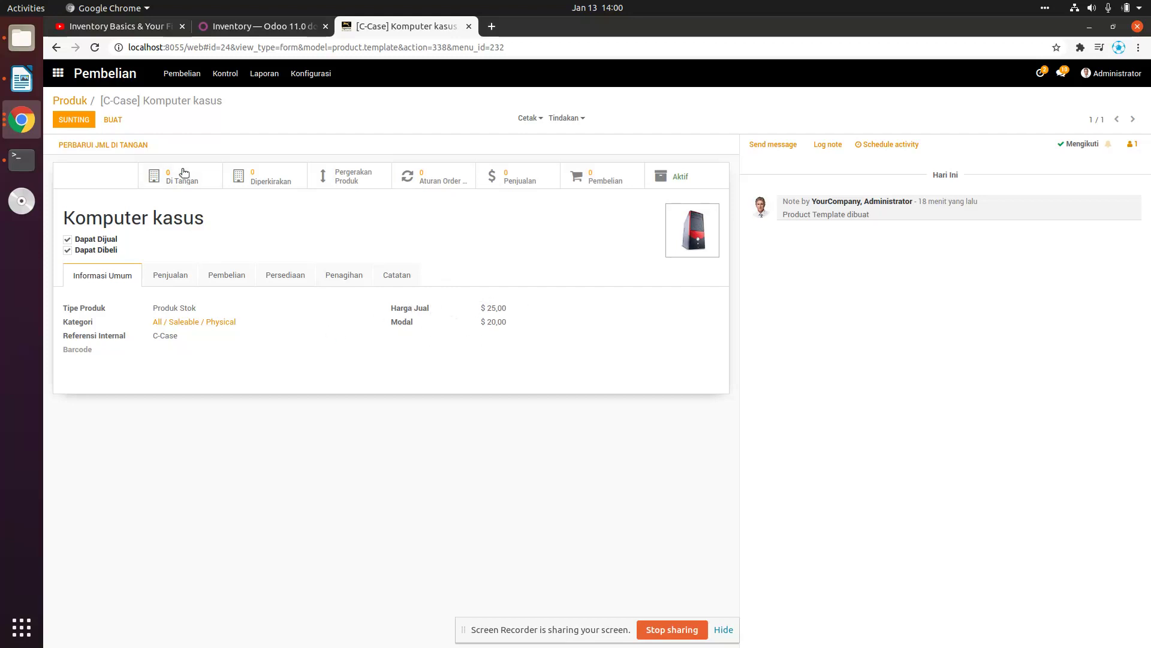
# Step: Reopen the newest ASUSTeK quotation request from the Permintaan Penawaran list for editing
pyautogui.click(182, 77)
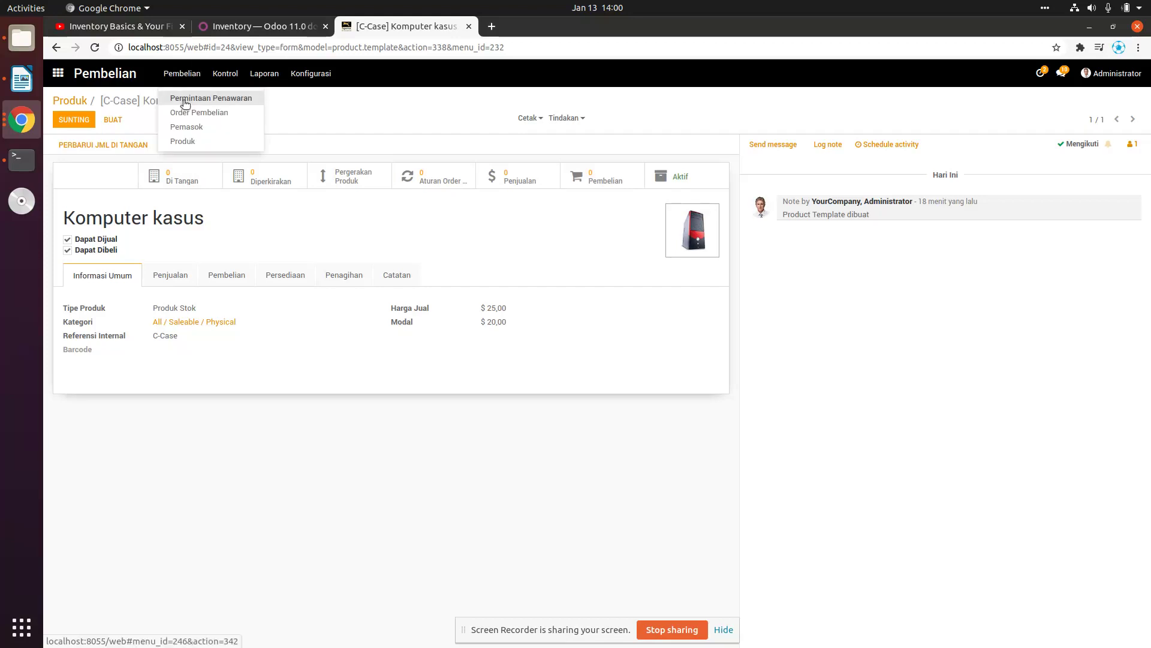
pyautogui.click(185, 101)
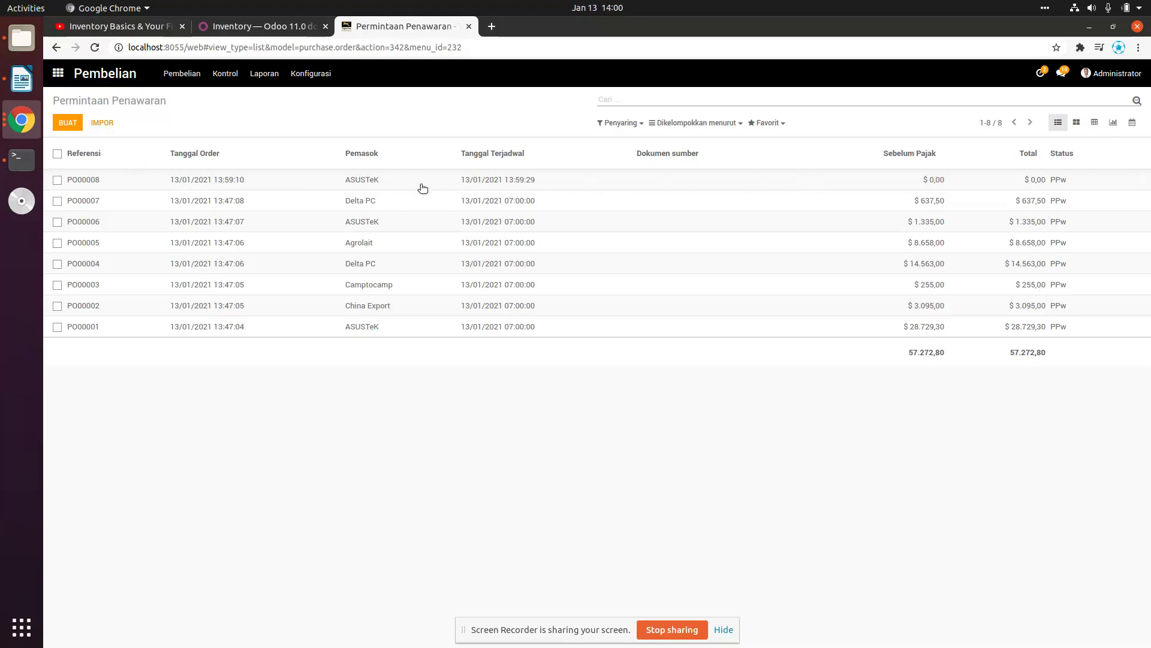
pyautogui.click(115, 186)
pyautogui.click(60, 147)
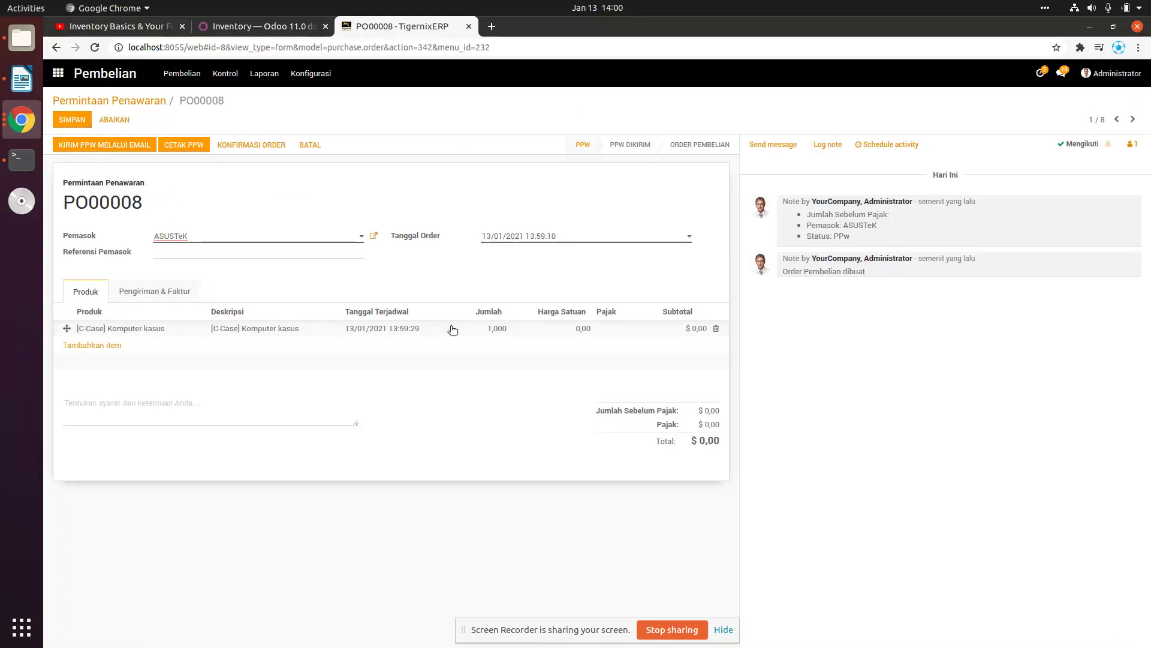
pyautogui.click(573, 329)
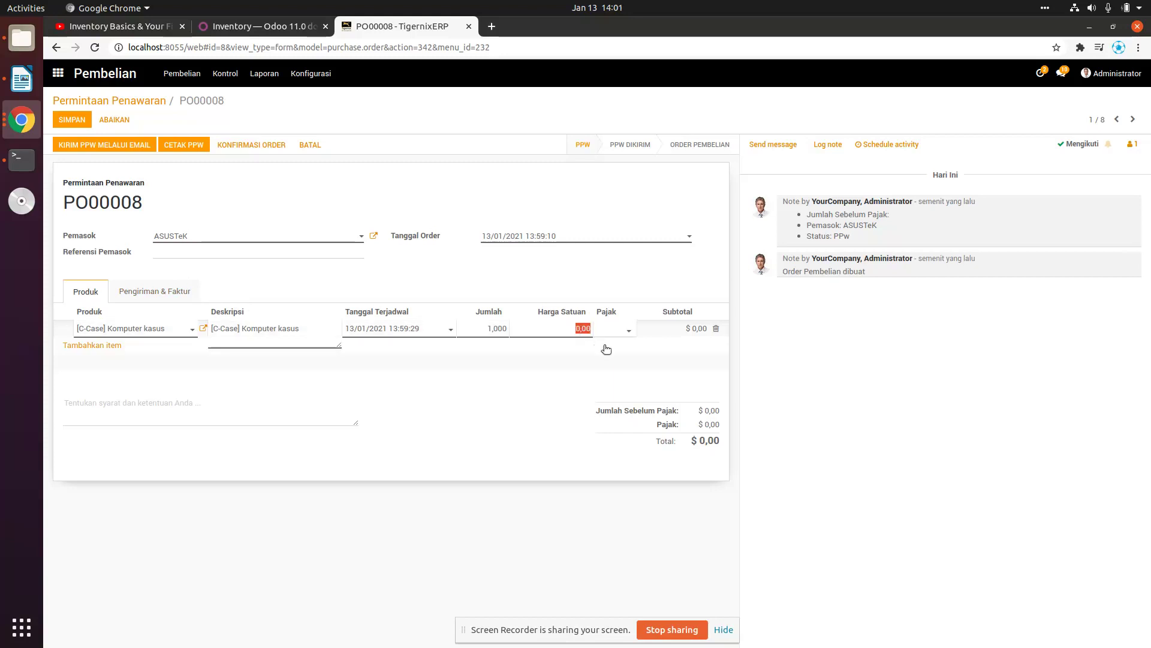
pyautogui.write('1')
pyautogui.write('5')
pyautogui.press('BackSpace')
pyautogui.click(503, 331)
pyautogui.write('5')
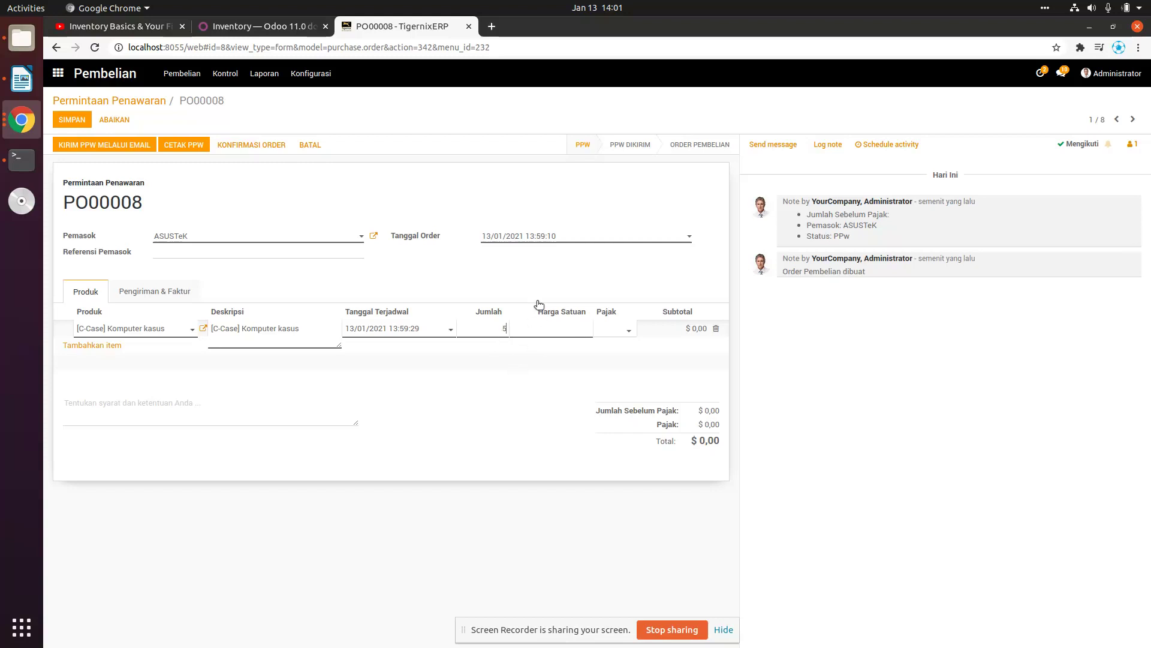
pyautogui.click(559, 275)
pyautogui.click(566, 332)
# Step: Delete the existing order line and add a fresh line for [C-Case] Komputer kasus
pyautogui.click(716, 329)
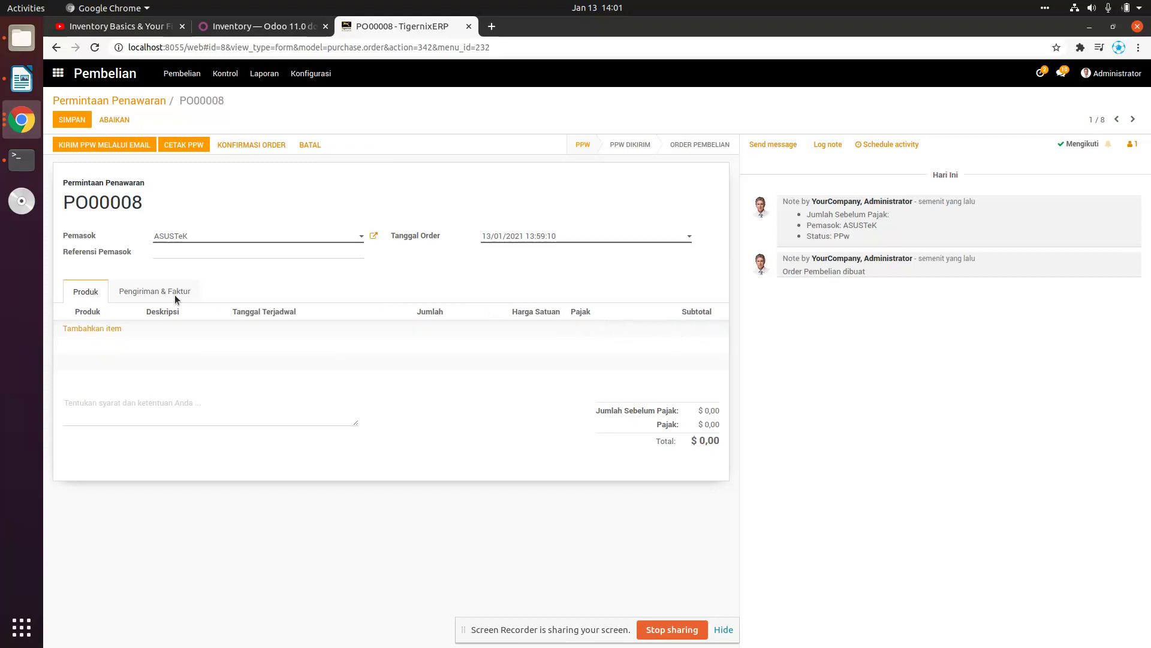
pyautogui.click(91, 329)
pyautogui.write('aus')
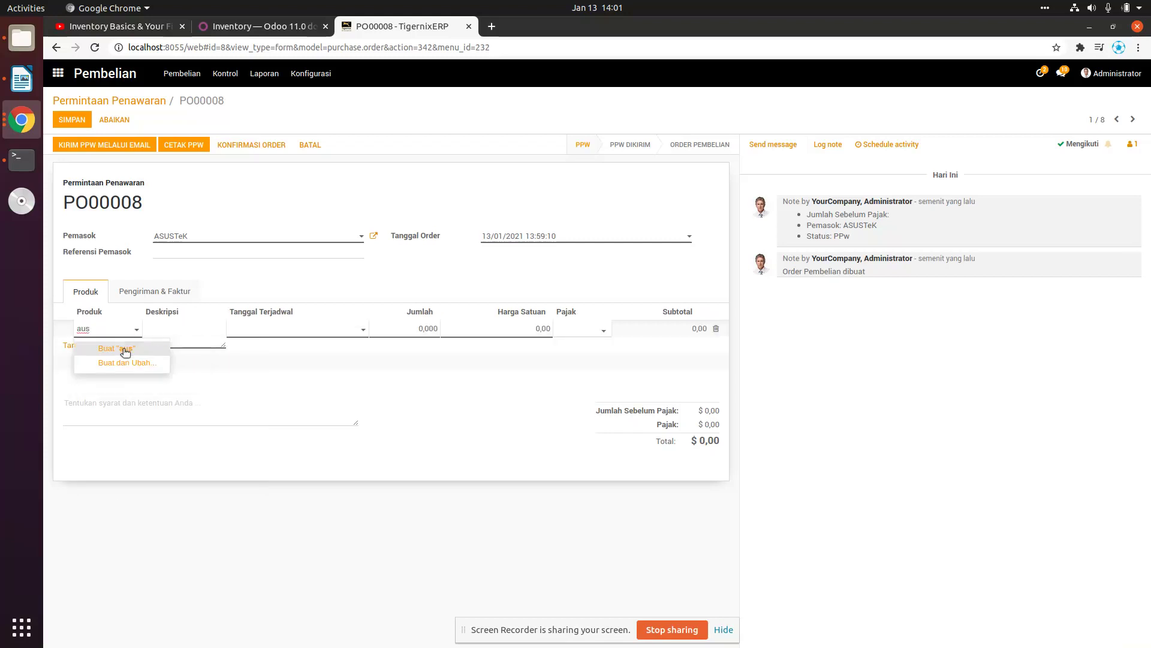
pyautogui.press('BackSpace')
pyautogui.press('BackSpace')
pyautogui.write('sus')
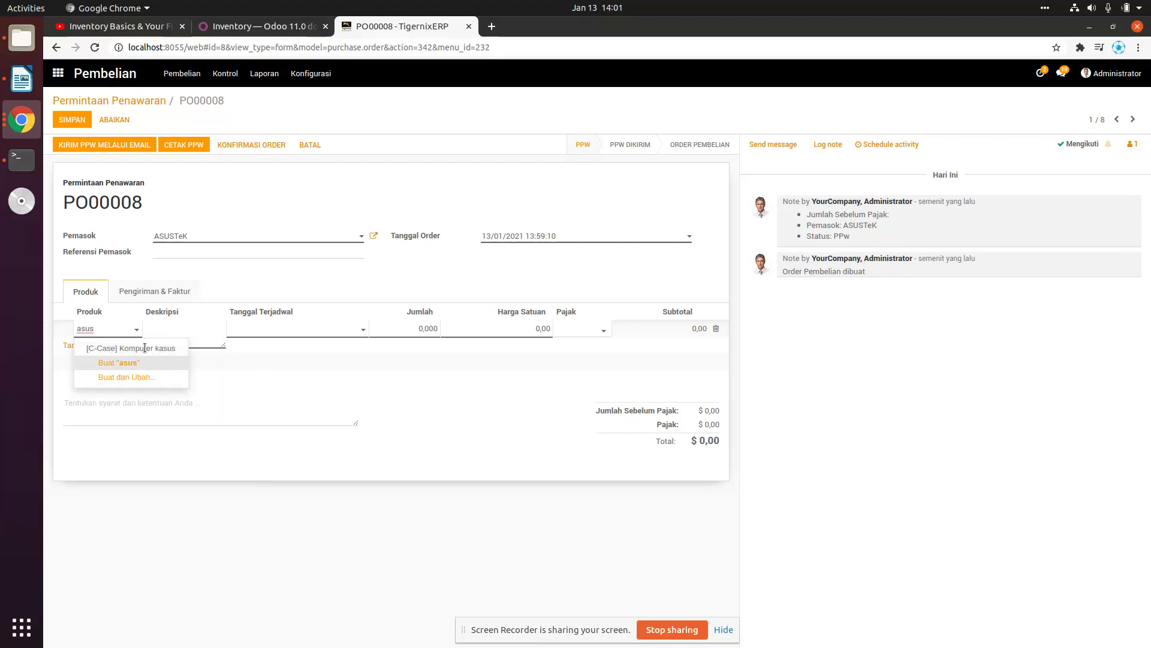
pyautogui.click(144, 348)
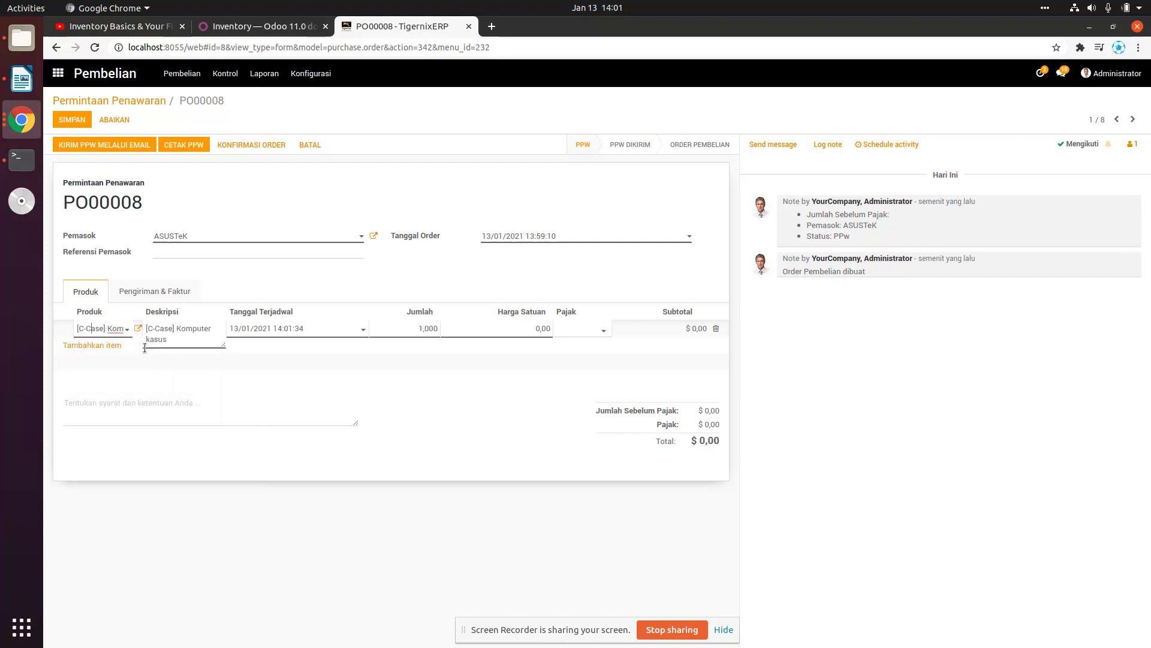
# Step: Set the new line's quantity to 5 and unit price to 1000, and save the quotation request
pyautogui.doubleClick(433, 332)
pyautogui.write('5')
pyautogui.click(540, 342)
pyautogui.write('1000')
pyautogui.click(519, 276)
pyautogui.click(66, 122)
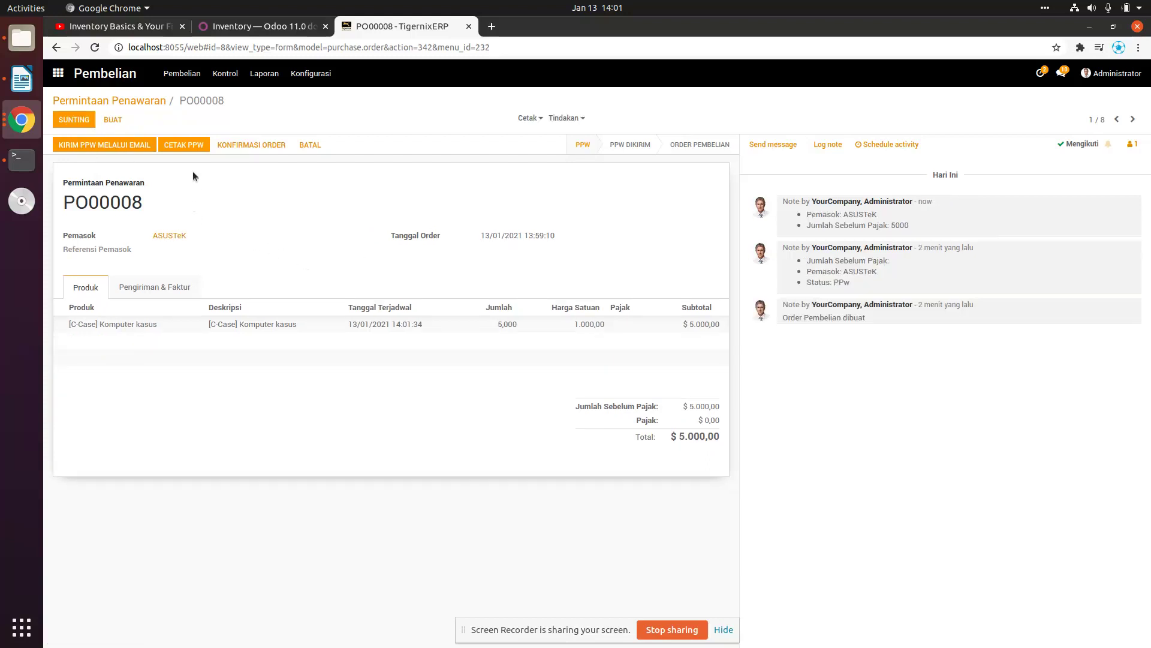
# Step: Confirm the quotation as a purchase order, and view its incoming shipment and the Persediaan overview
pyautogui.click(263, 146)
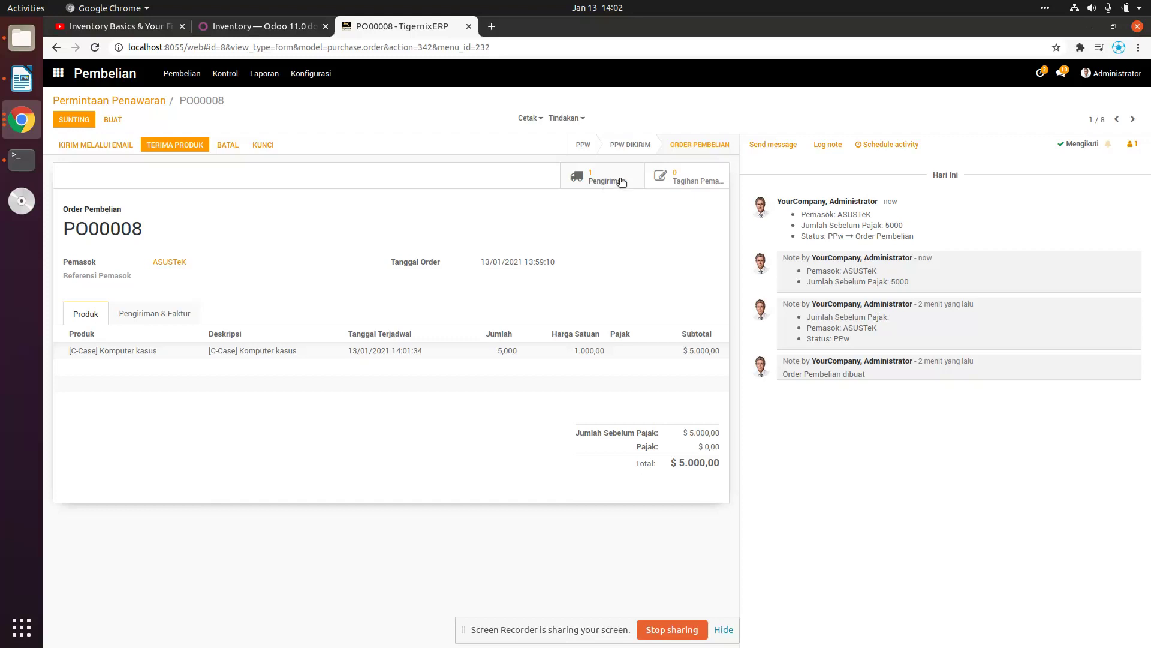
pyautogui.click(605, 181)
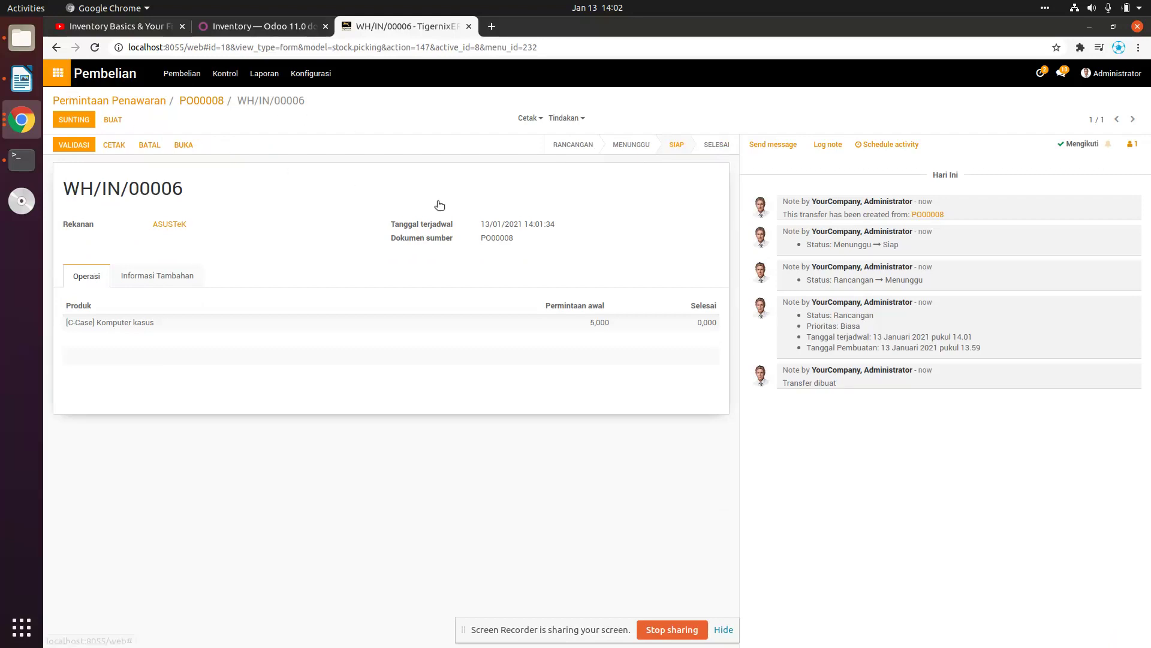
pyautogui.click(58, 73)
pyautogui.click(635, 178)
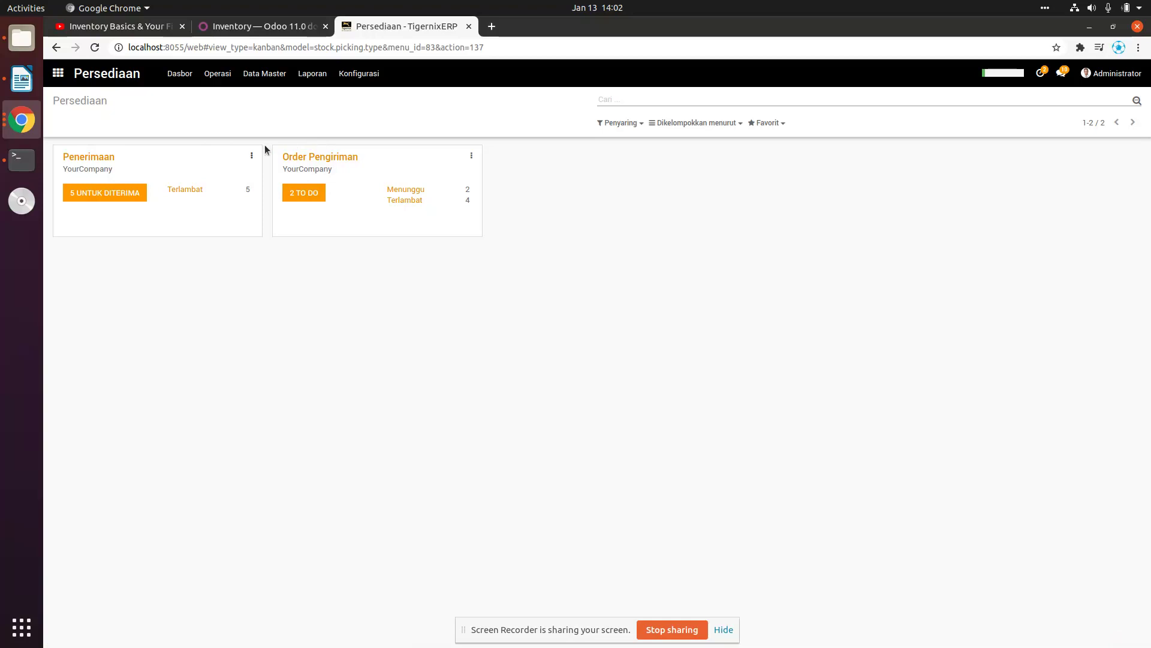
# Step: Open the ASUSTeK receipt linked to the new purchase order and validate it, processing all reserved quantities
pyautogui.click(93, 195)
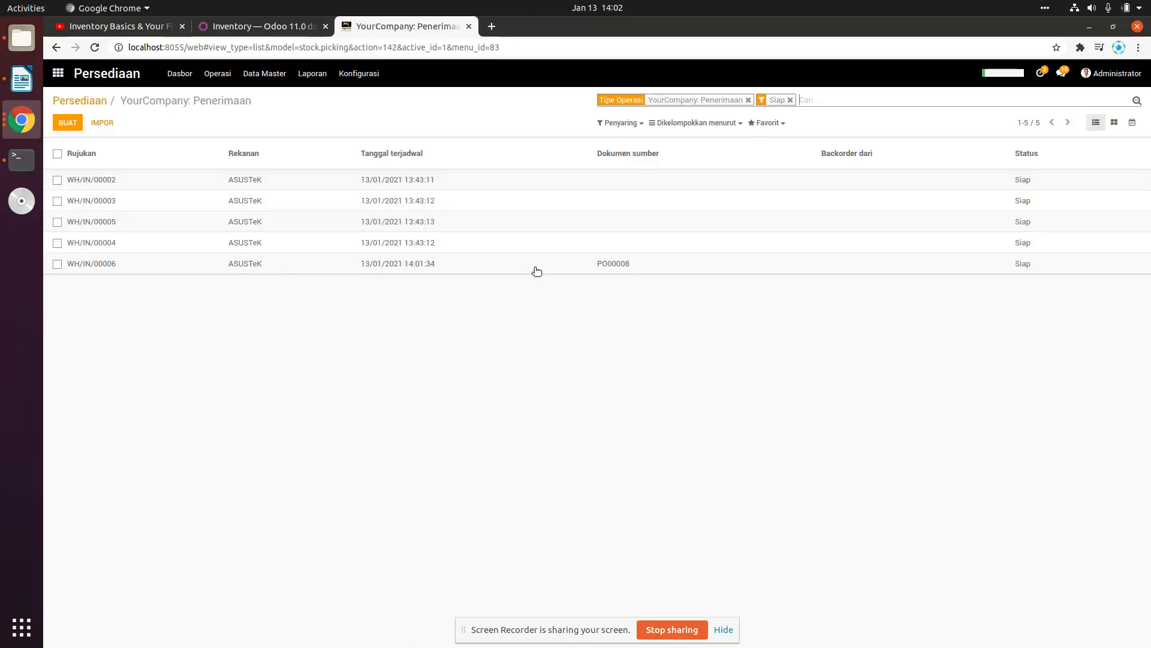
pyautogui.click(176, 264)
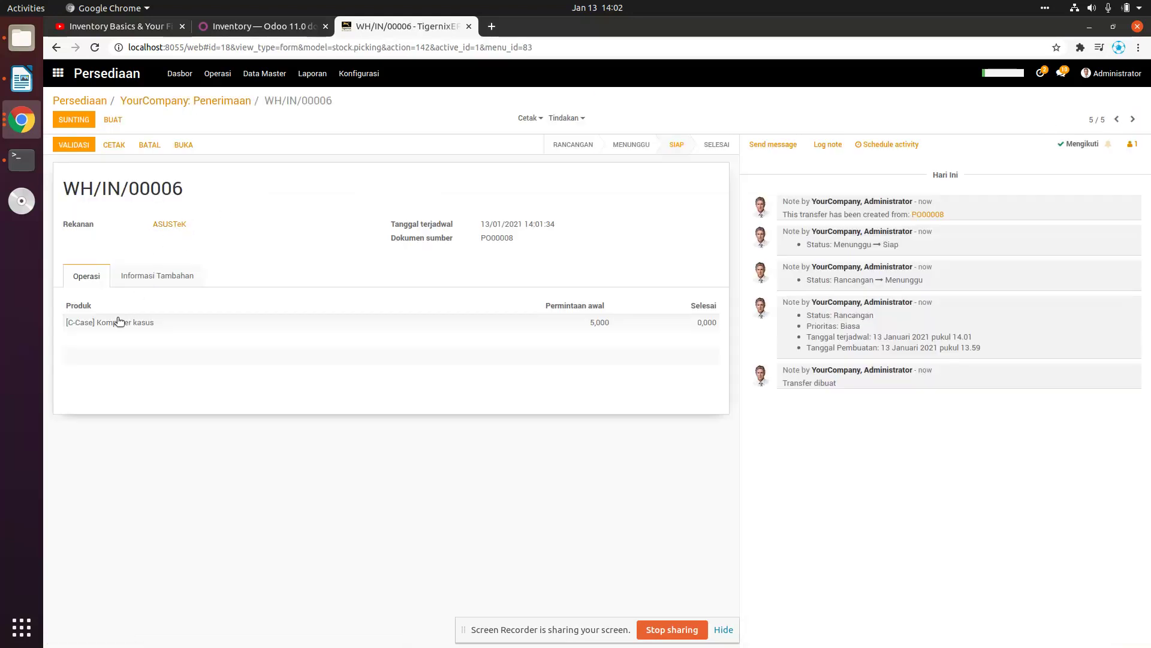
pyautogui.click(597, 307)
pyautogui.click(74, 145)
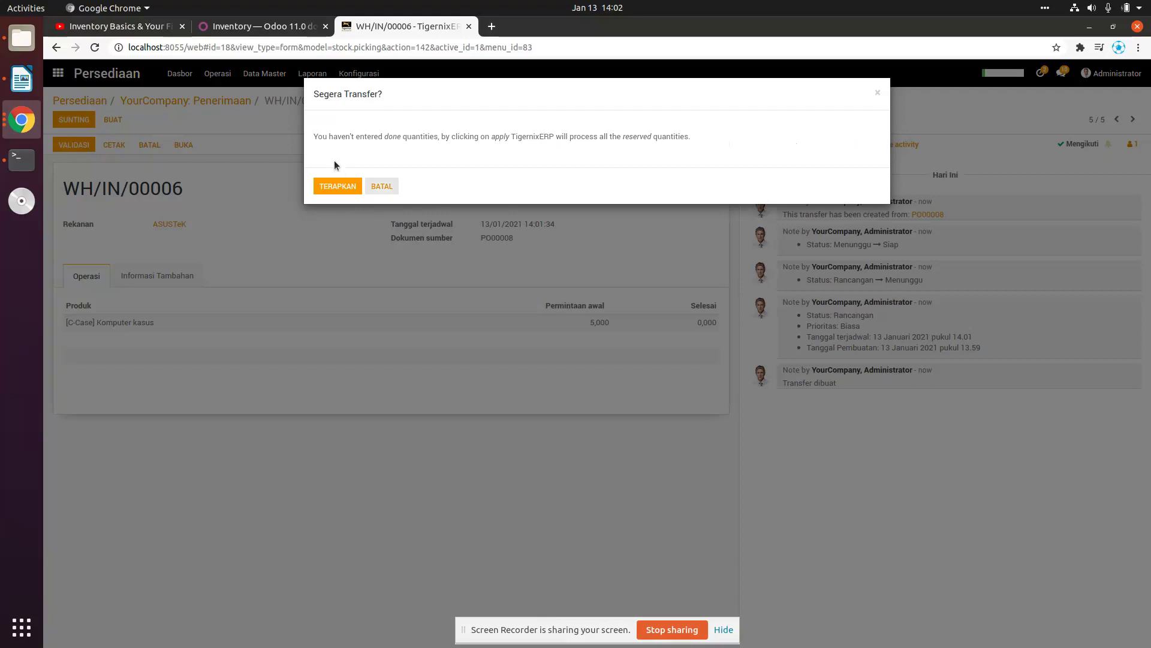
pyautogui.click(329, 186)
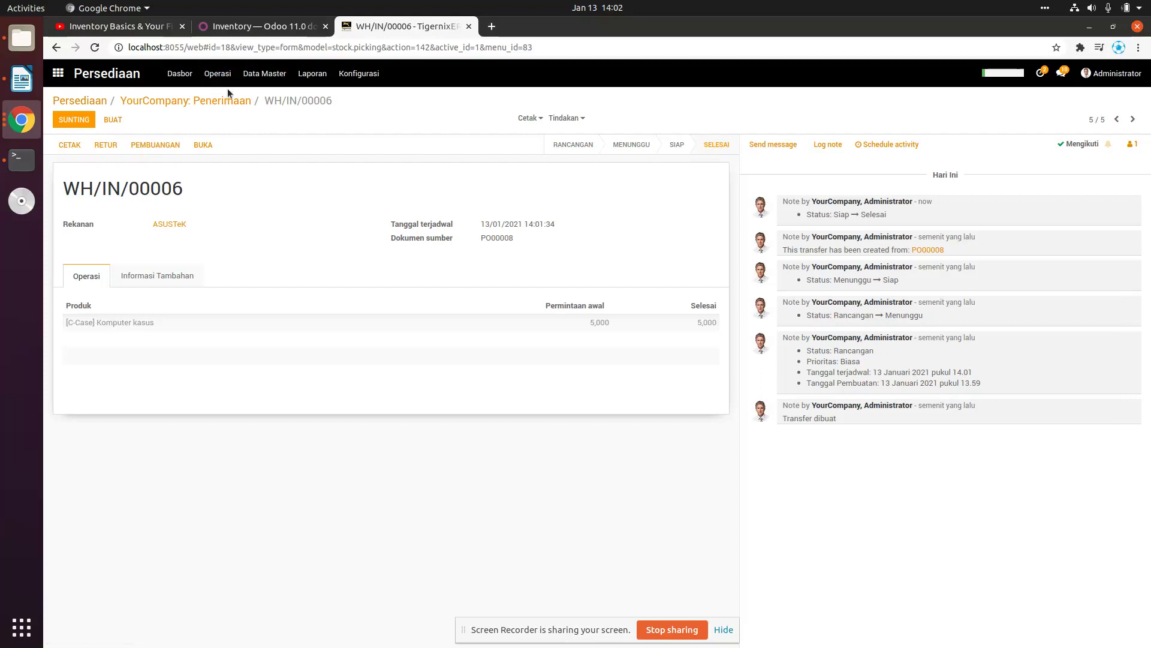
# Step: Search the inventory products for "asus" and open the Komputer kasus record to check its stock on hand
pyautogui.click(260, 77)
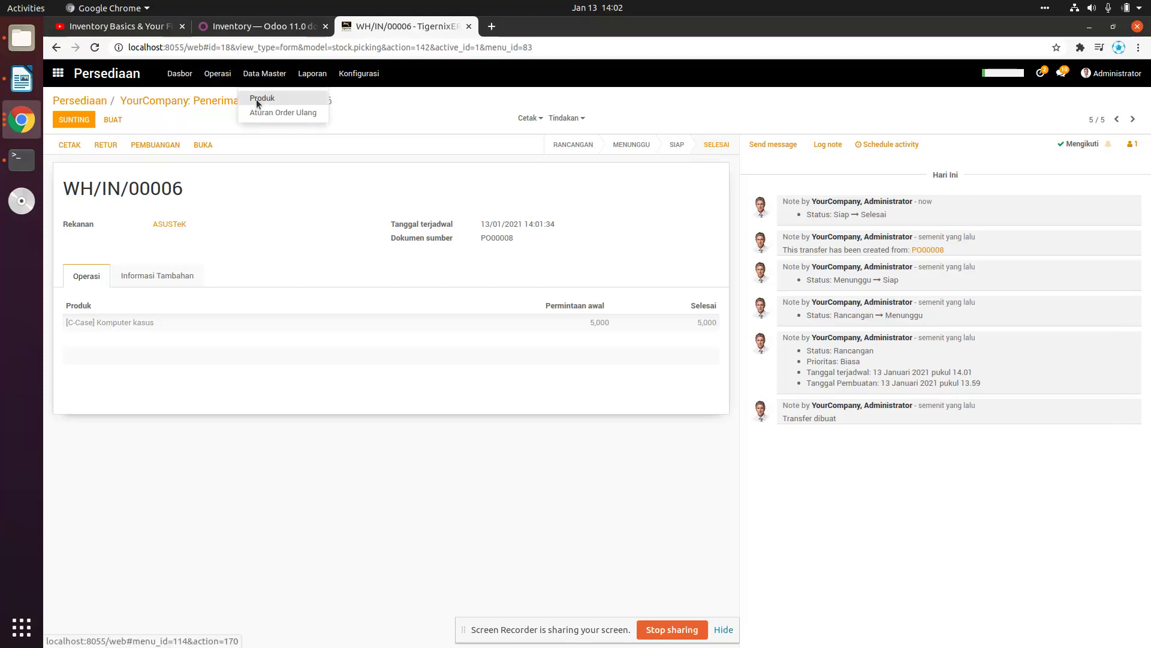
pyautogui.click(257, 100)
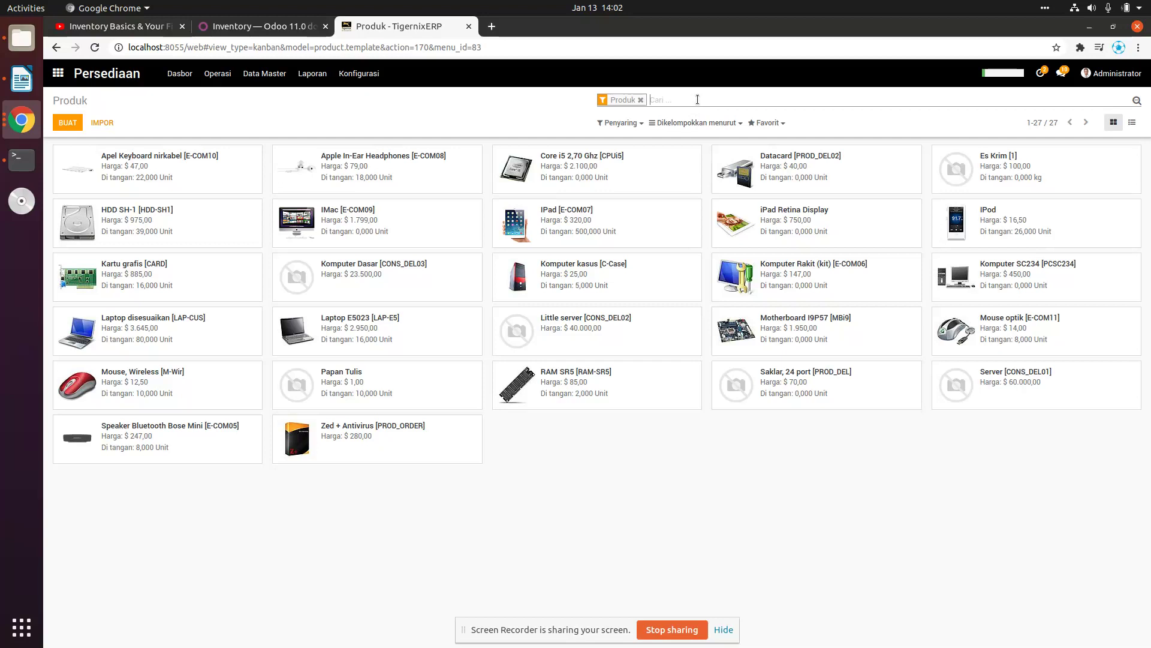
pyautogui.write('asus')
pyautogui.press('Return')
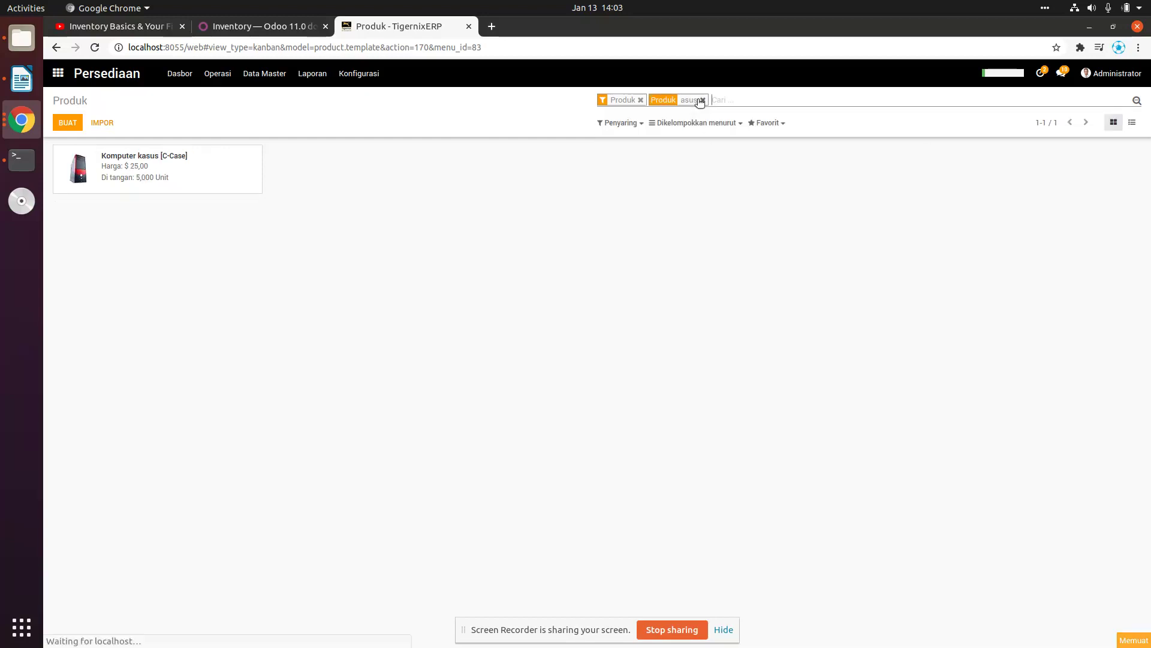
pyautogui.click(130, 158)
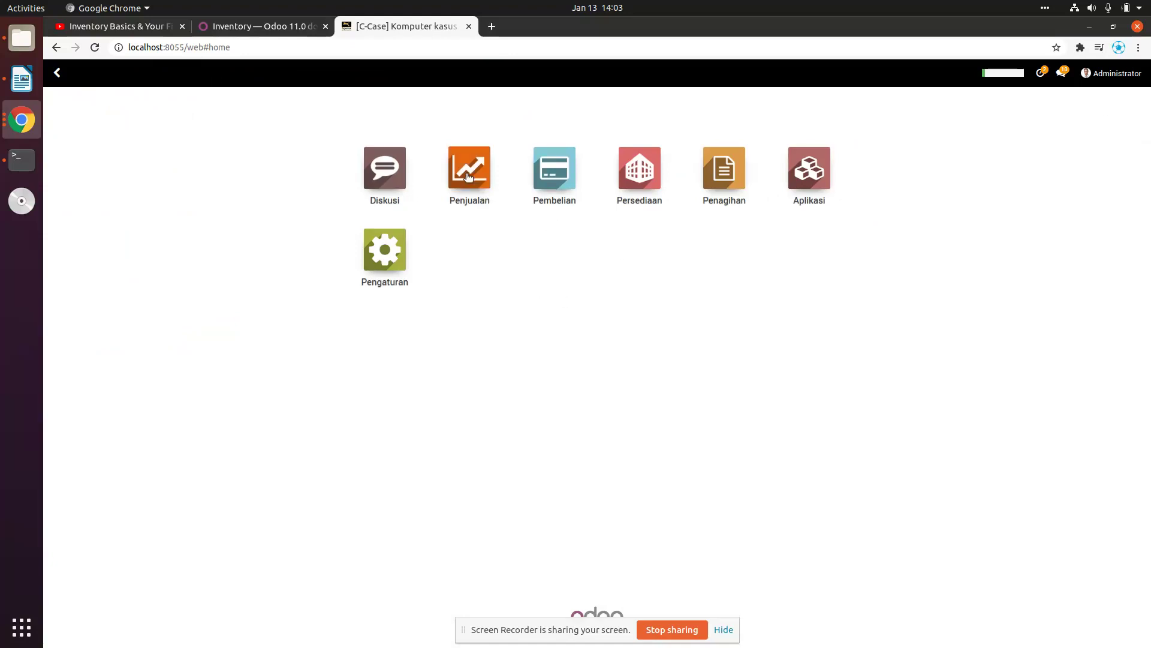
# Step: Create a new quotation in the Penjualan module with Agrolait as the customer
pyautogui.click(477, 199)
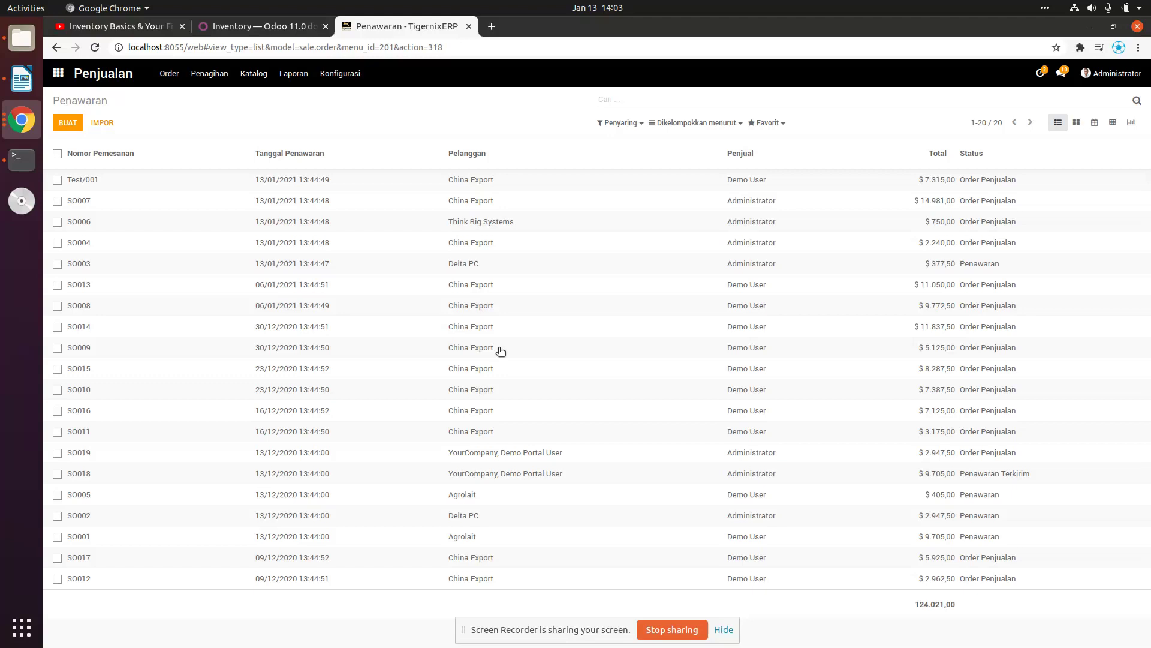
pyautogui.click(68, 122)
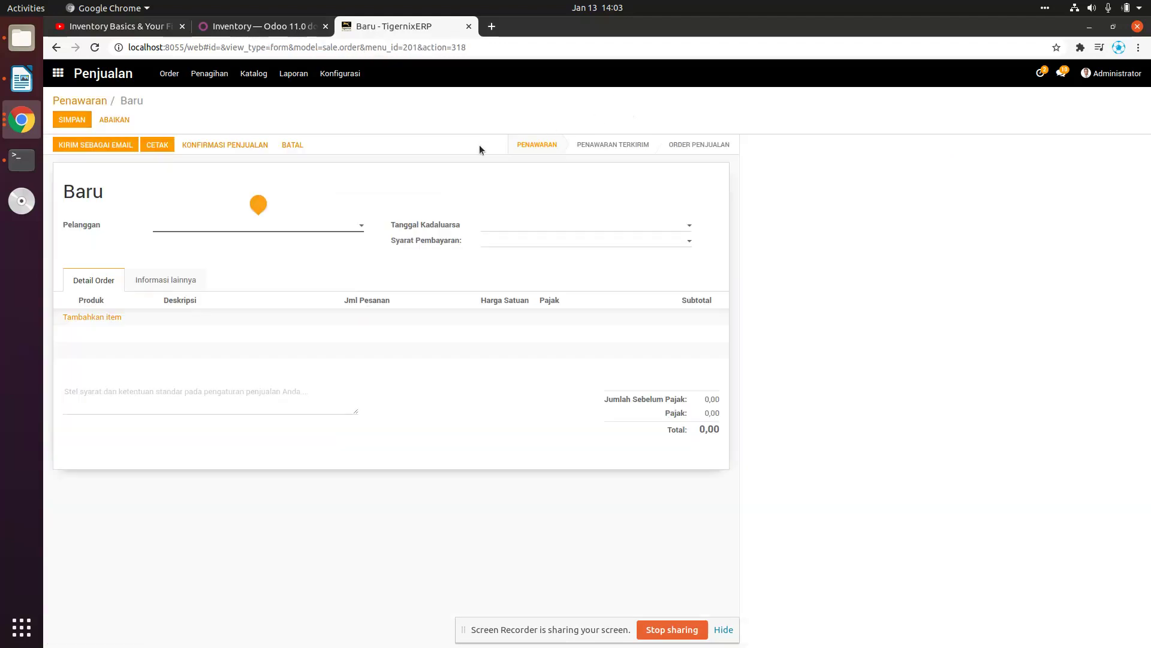
pyautogui.click(275, 230)
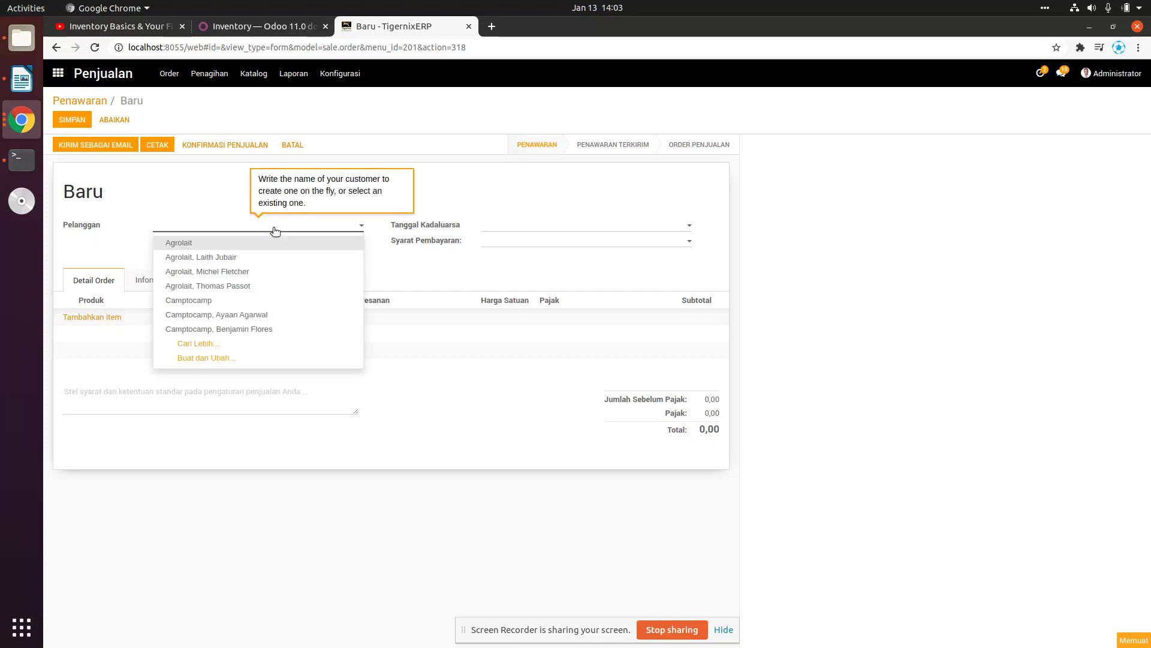
pyautogui.click(193, 244)
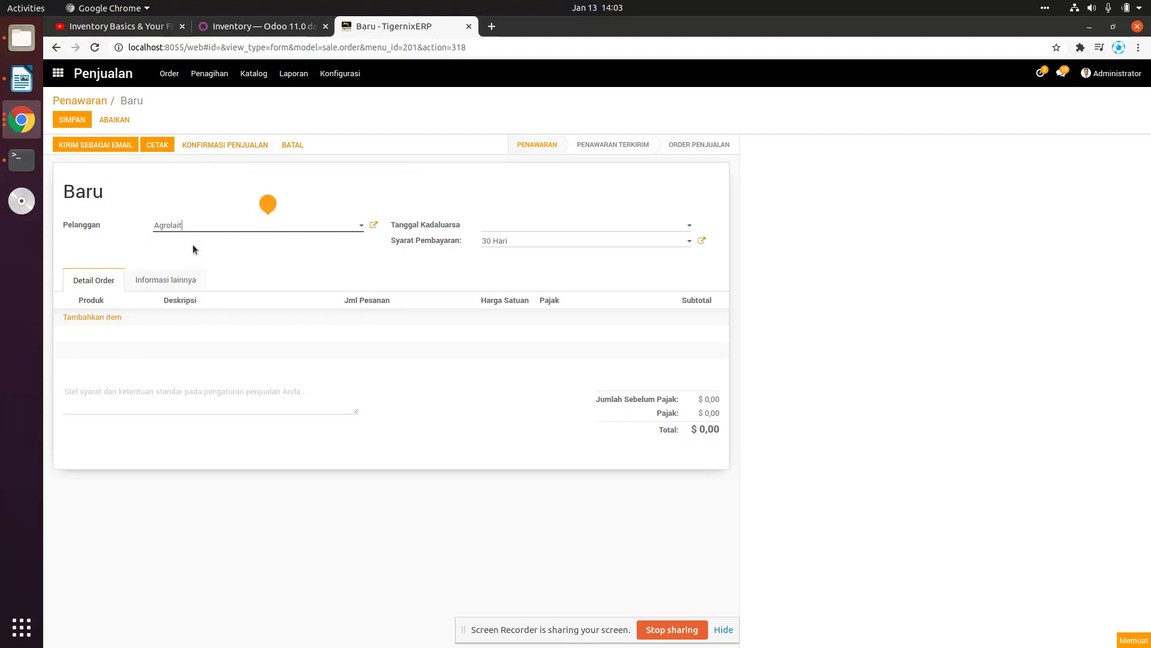
# Step: Add an order line for [C-Case] Komputer kasus with quantity 3 and unit price 1200
pyautogui.click(88, 318)
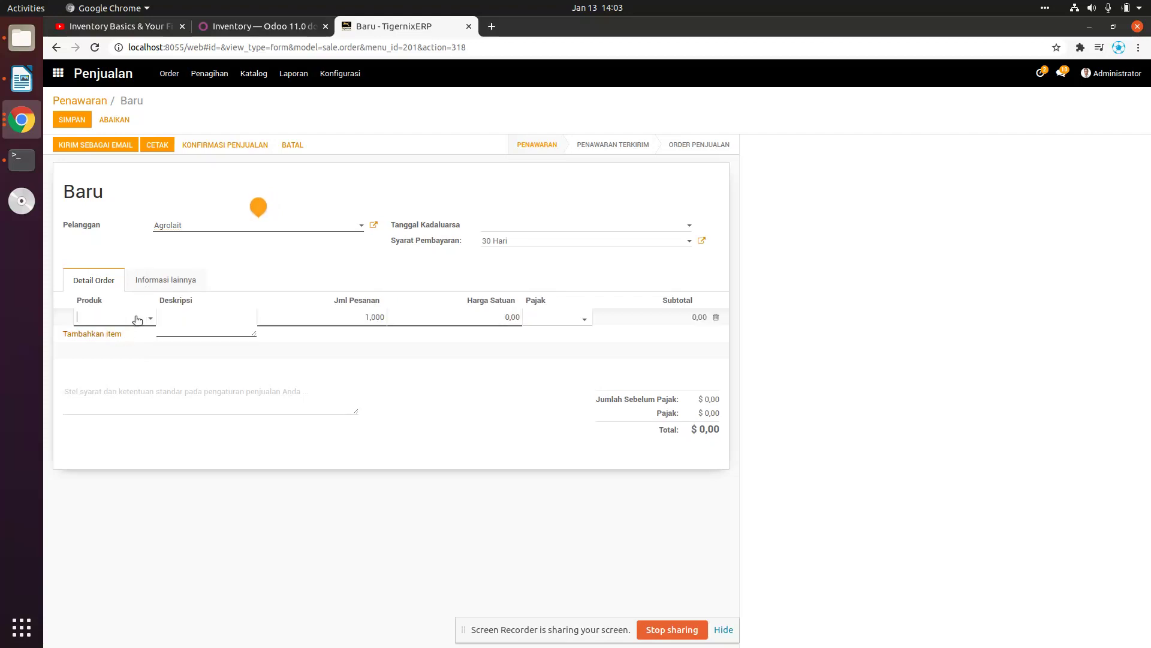
pyautogui.write('asus')
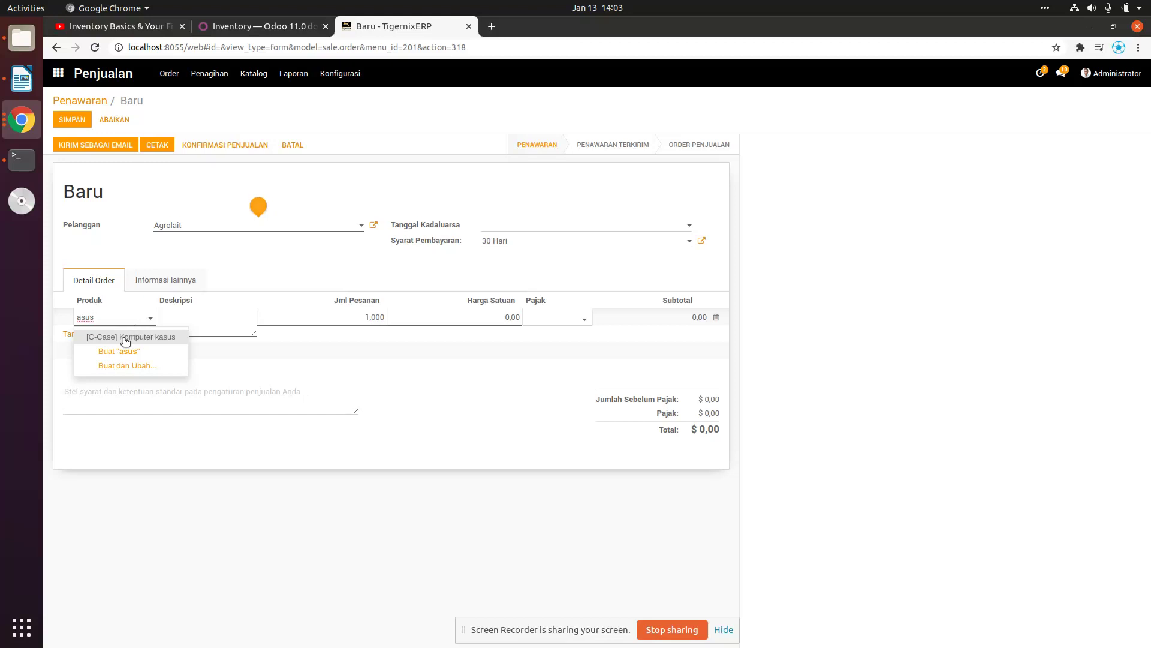
pyautogui.click(125, 340)
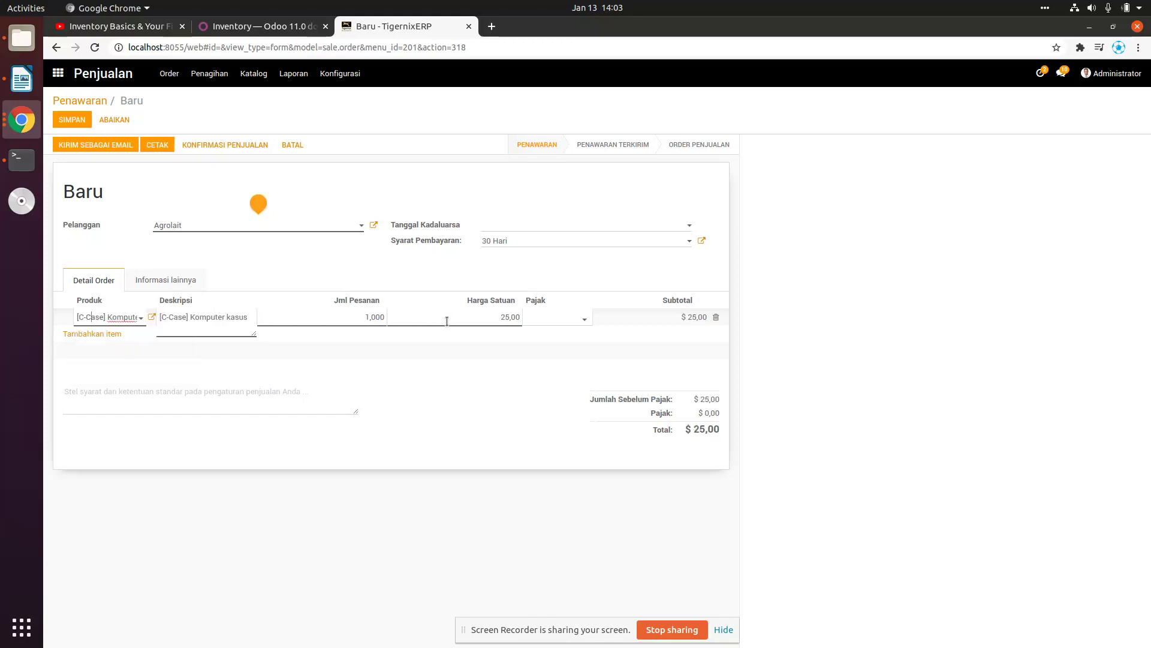
pyautogui.click(369, 318)
pyautogui.write('3')
pyautogui.press('Tab')
pyautogui.write('1')
pyautogui.write('00')
pyautogui.click(400, 260)
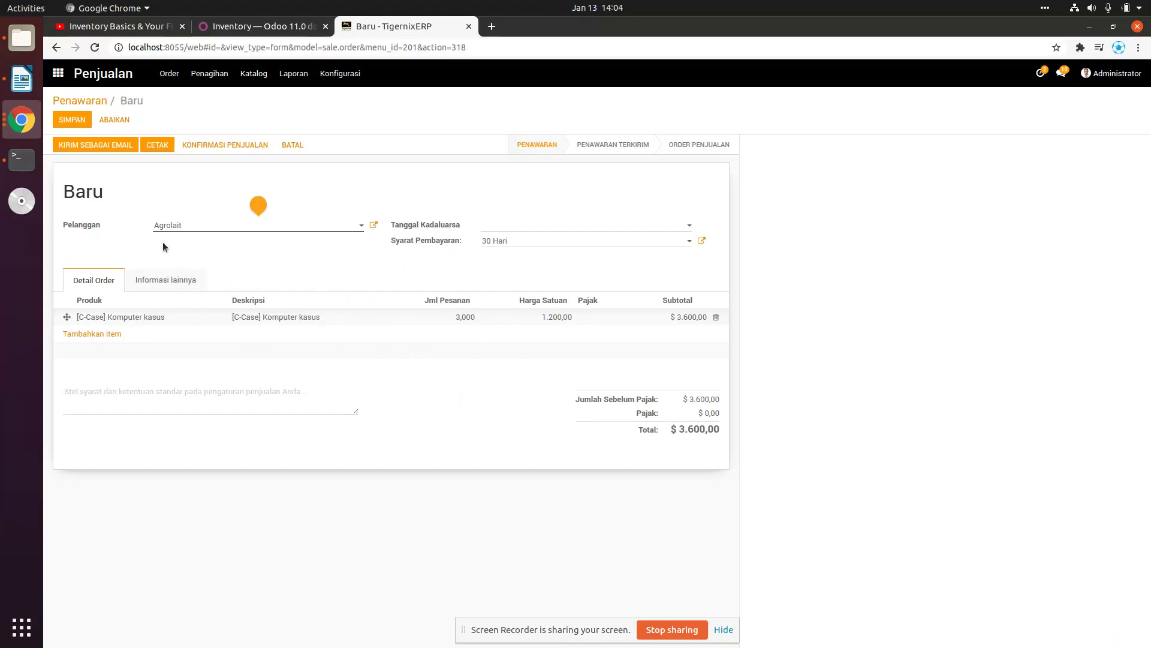
# Step: Confirm the Agrolait quotation as a sales order and view the Komputer kasus stock move in its delivery
pyautogui.click(238, 146)
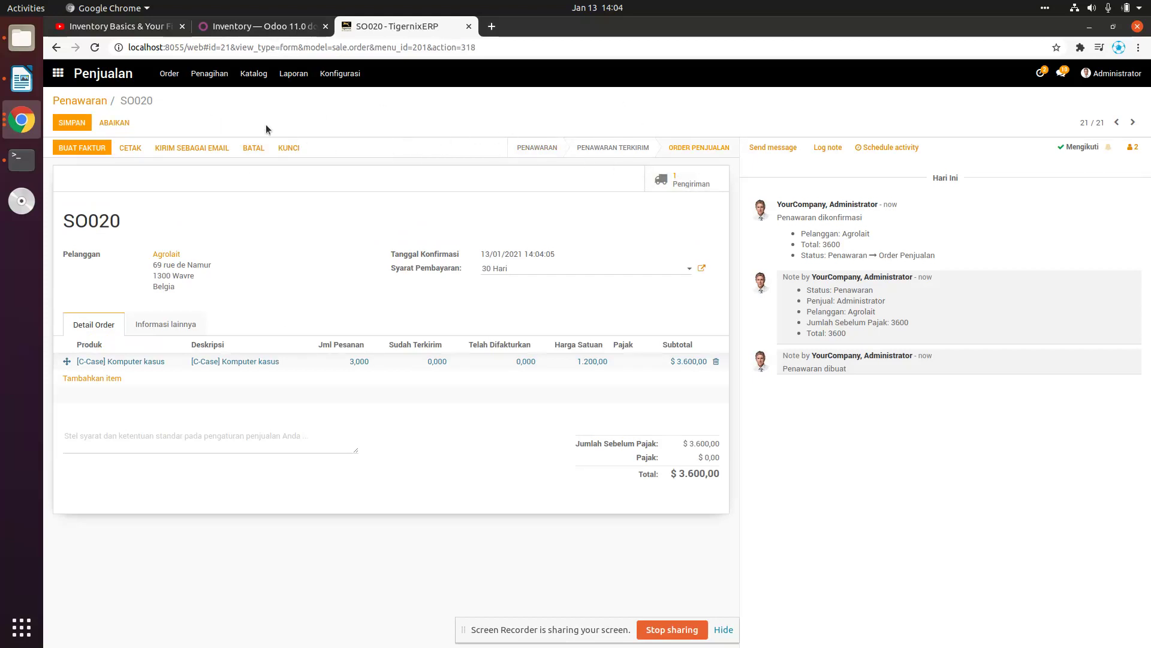
pyautogui.click(687, 174)
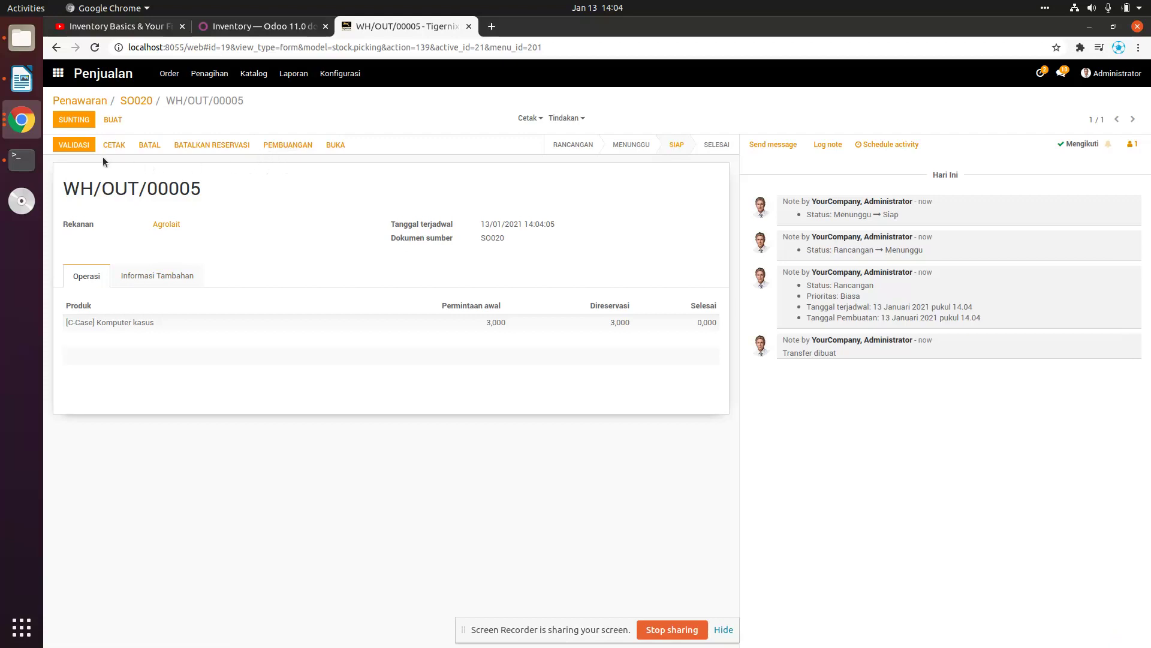
pyautogui.click(72, 145)
pyautogui.click(618, 325)
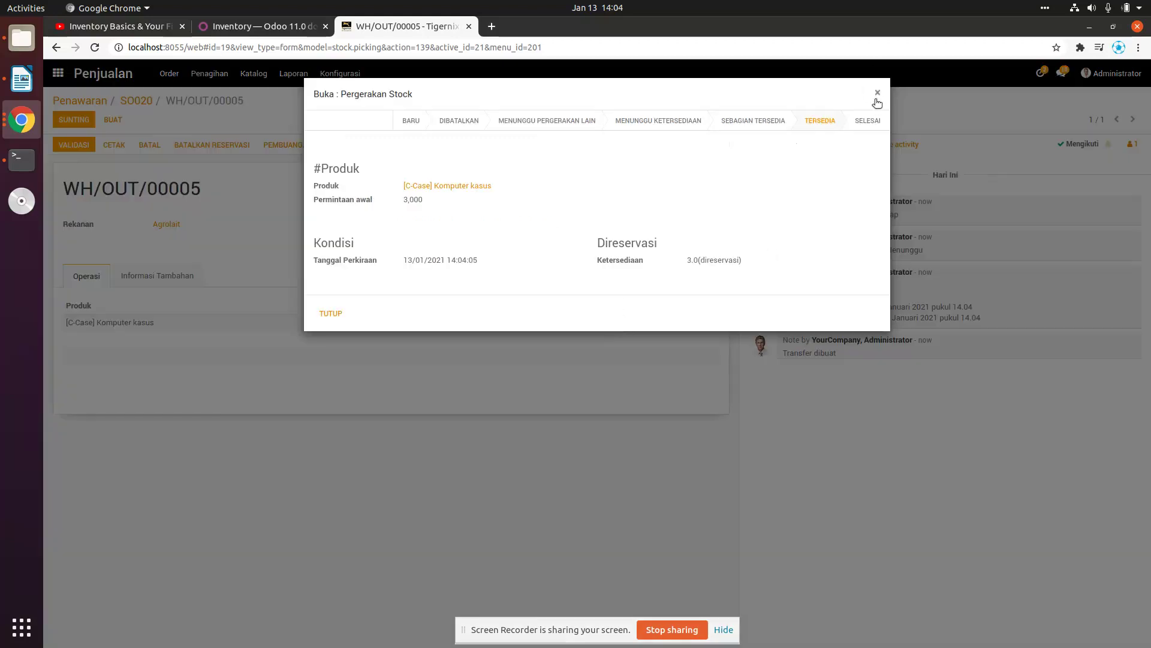
pyautogui.click(877, 93)
pyautogui.click(57, 121)
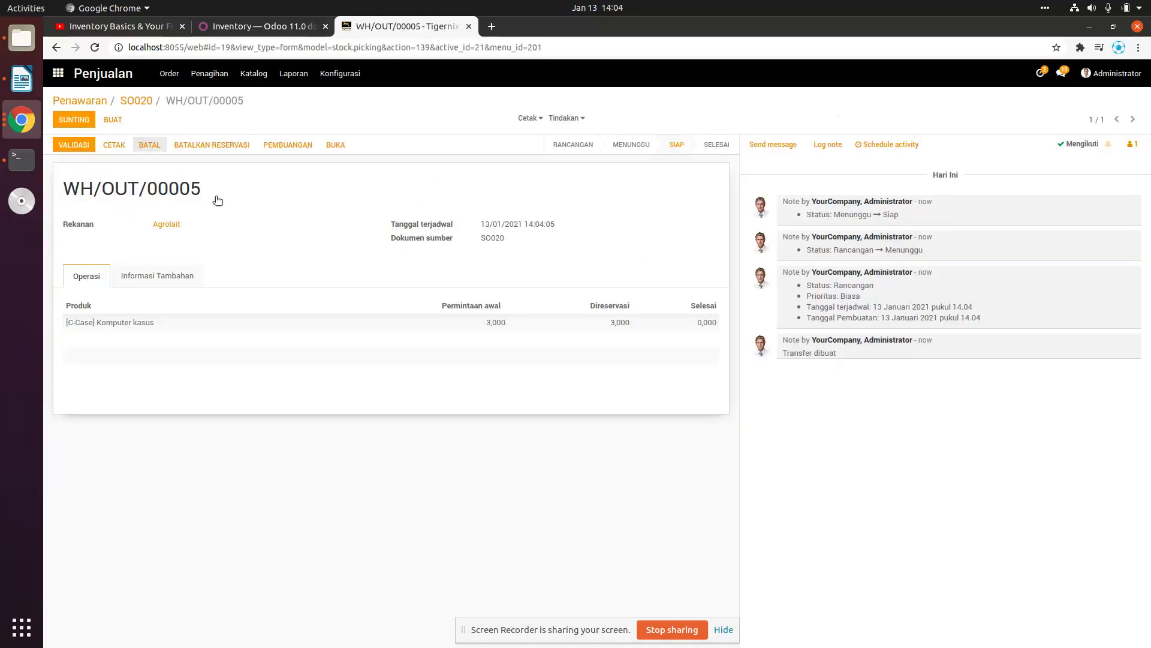
pyautogui.click(613, 331)
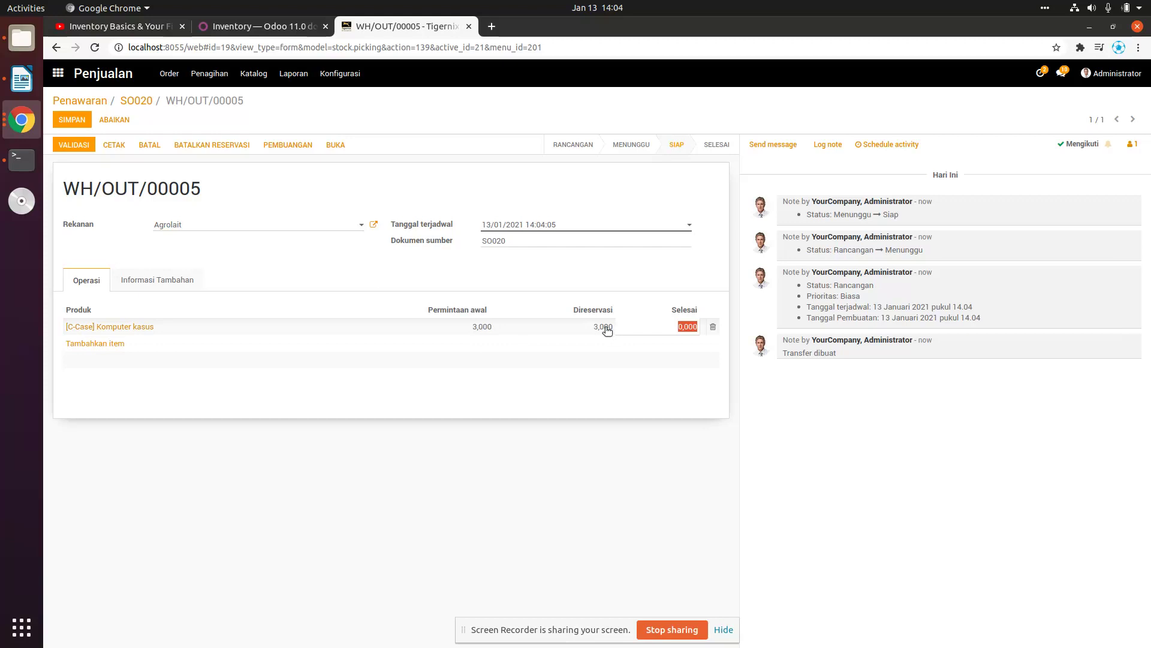
pyautogui.doubleClick(682, 326)
pyautogui.click(682, 326)
pyautogui.press('Escape')
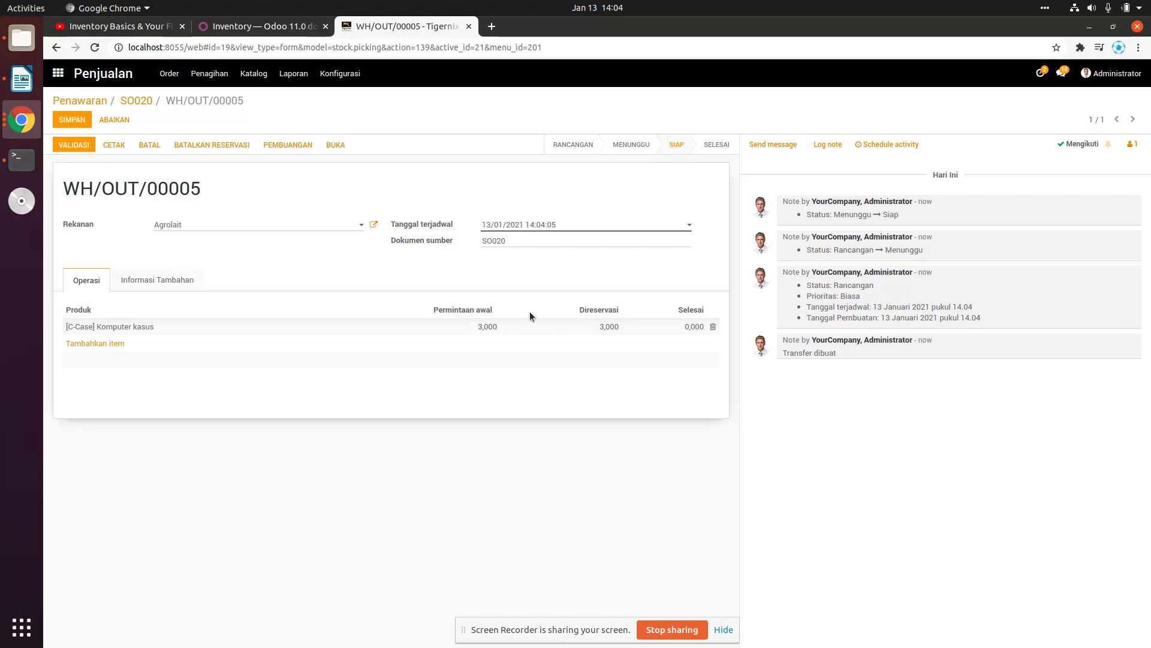
# Step: Validate the Agrolait delivery, processing all reserved quantities, and save the record
pyautogui.click(77, 145)
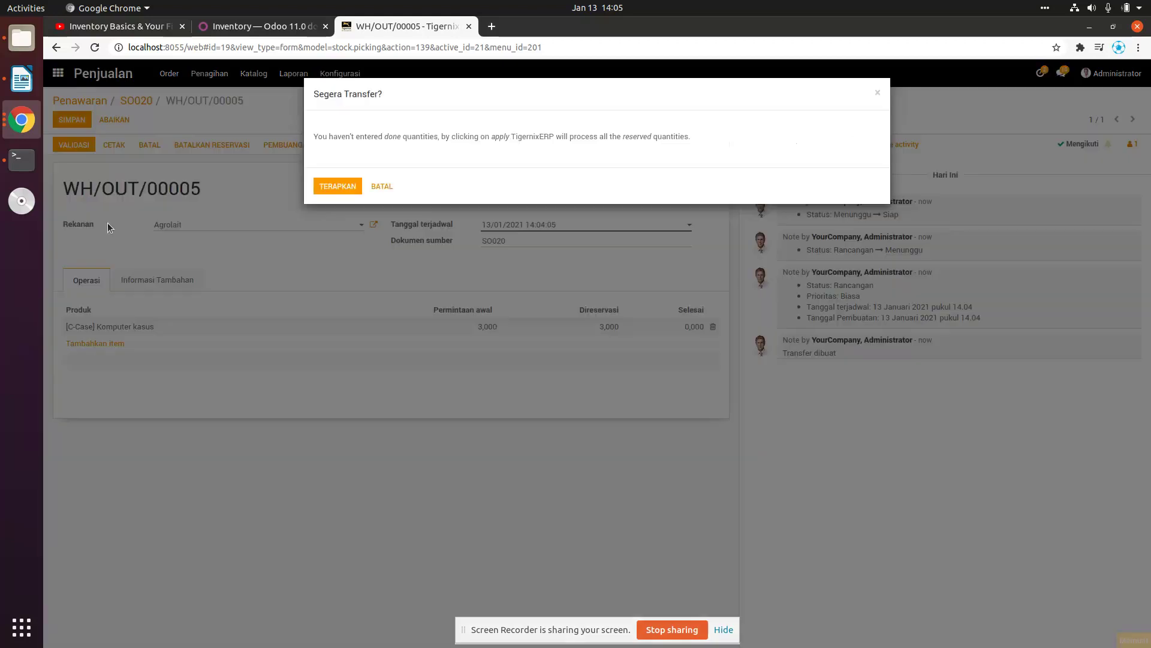
pyautogui.click(336, 182)
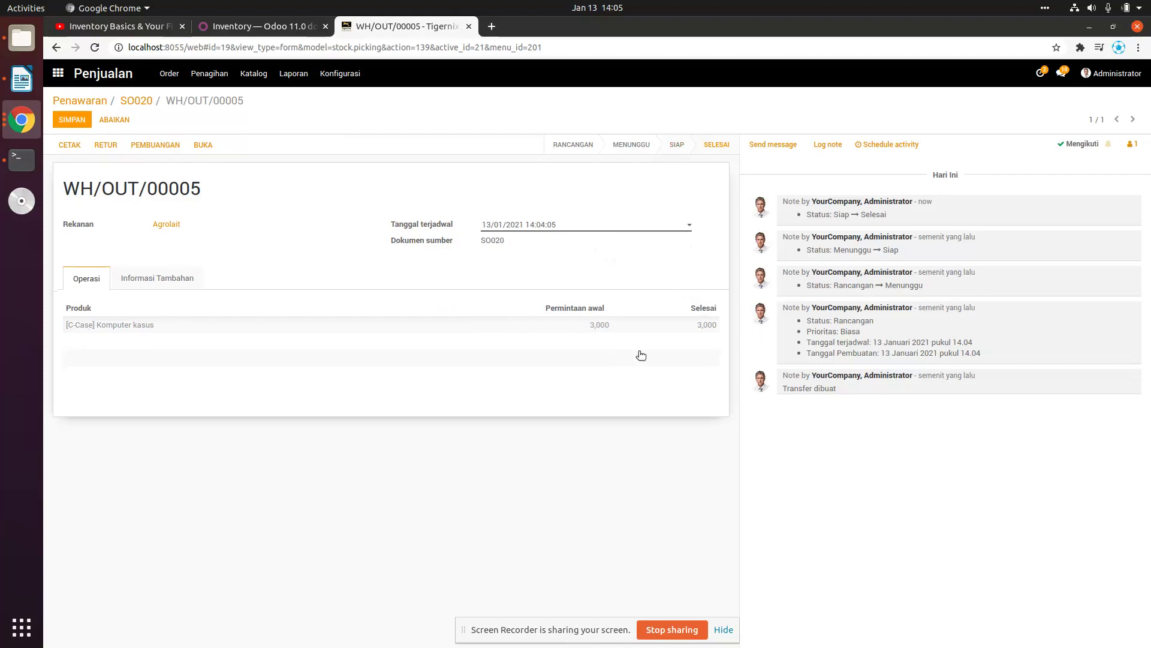
pyautogui.click(70, 126)
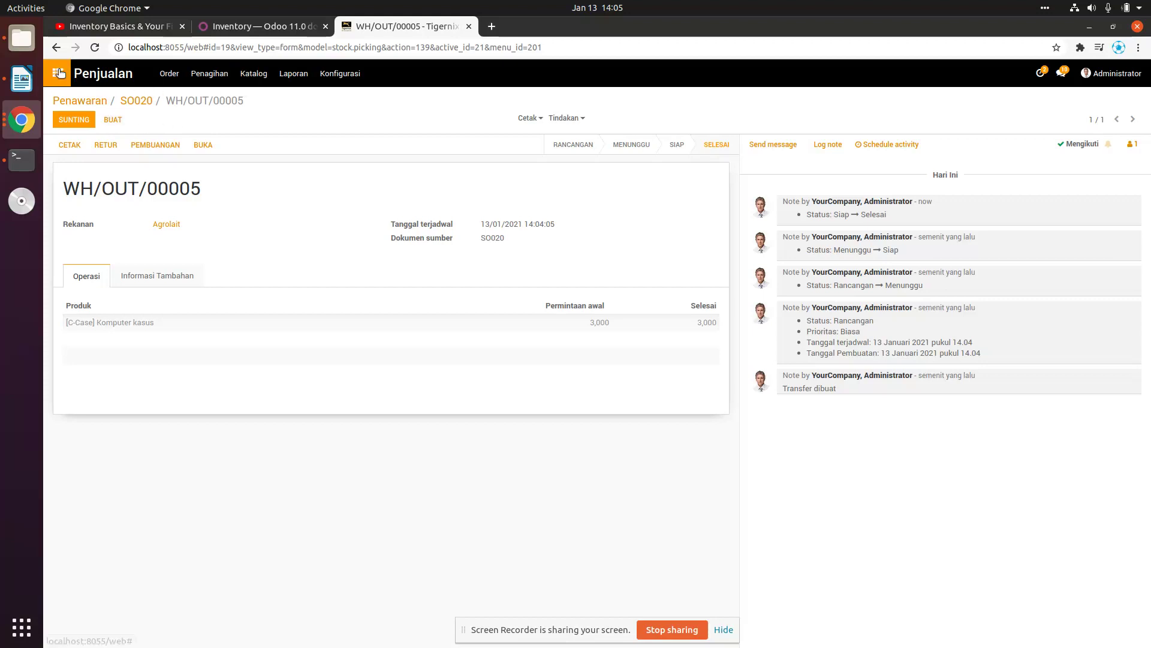
# Step: Return to the Persediaan module, search its products for "asus" again, and check the Komputer kasus stock after delivery
pyautogui.click(84, 86)
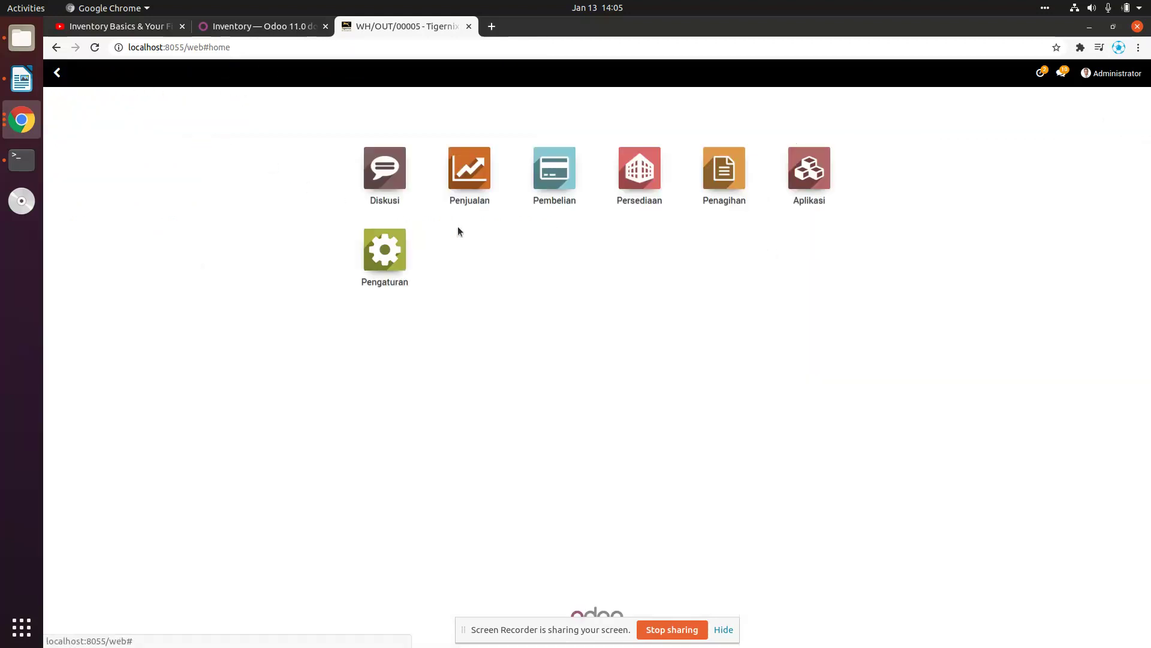
pyautogui.click(635, 174)
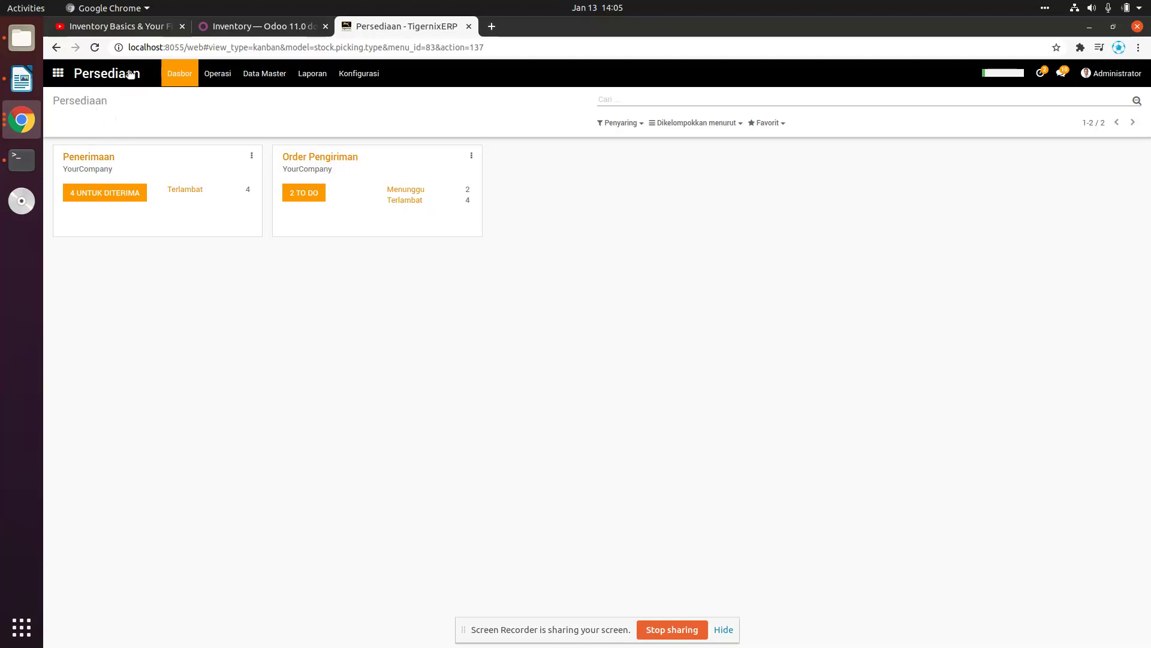
pyautogui.click(268, 74)
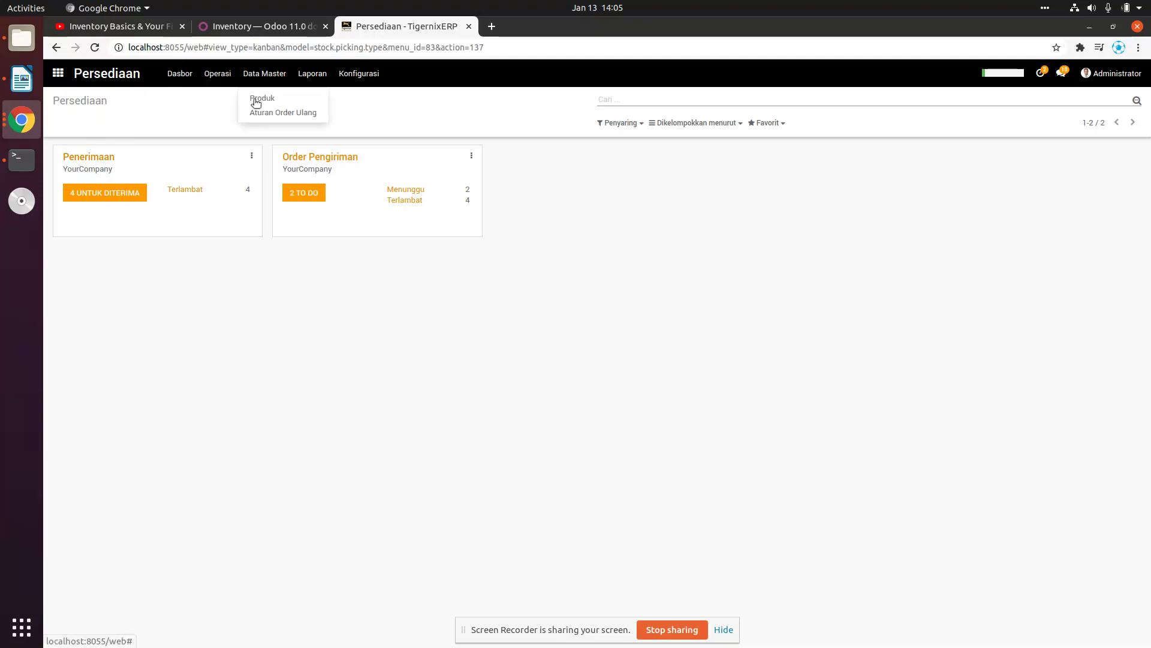
pyautogui.click(253, 99)
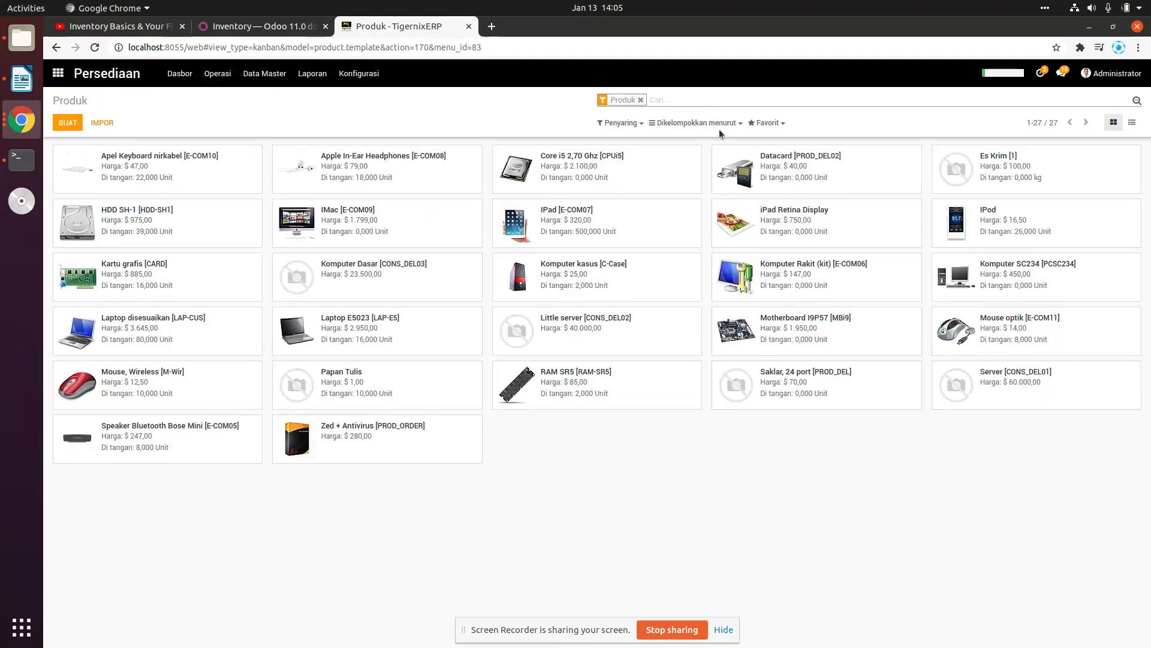
pyautogui.write('asus')
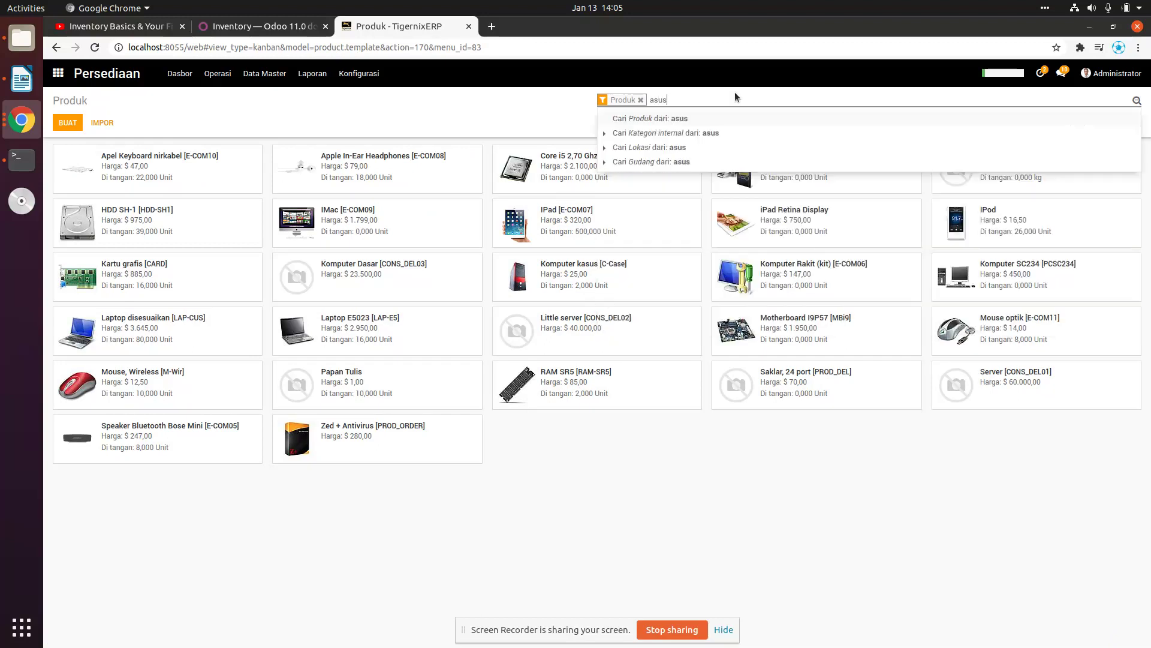
pyautogui.press('Return')
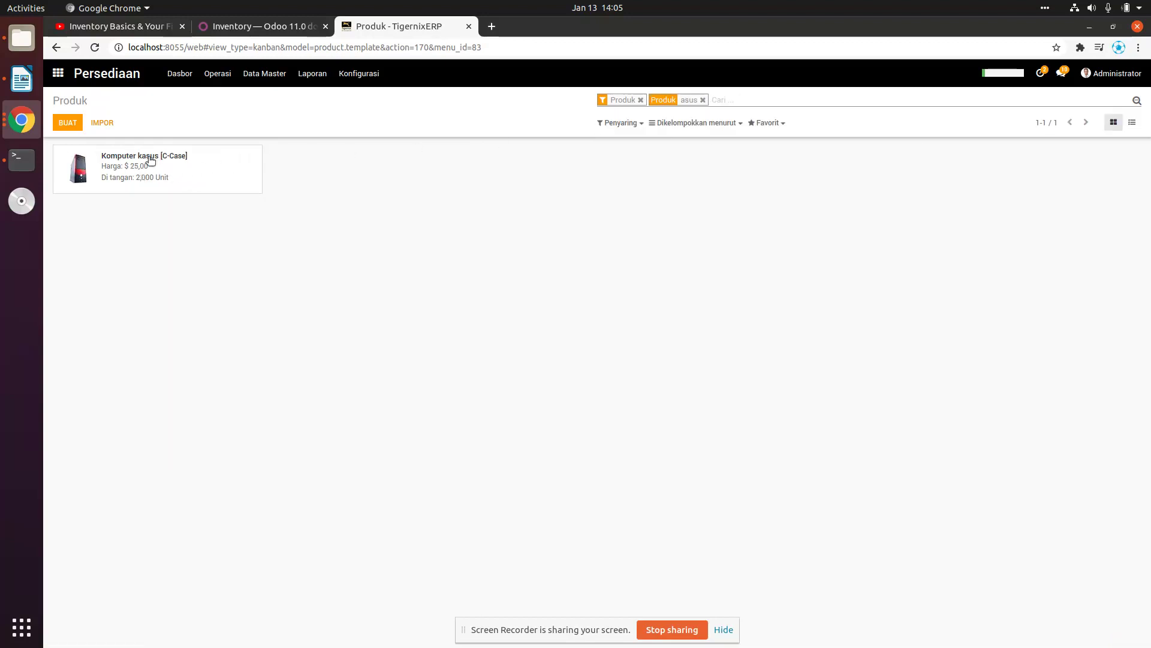
pyautogui.click(252, 180)
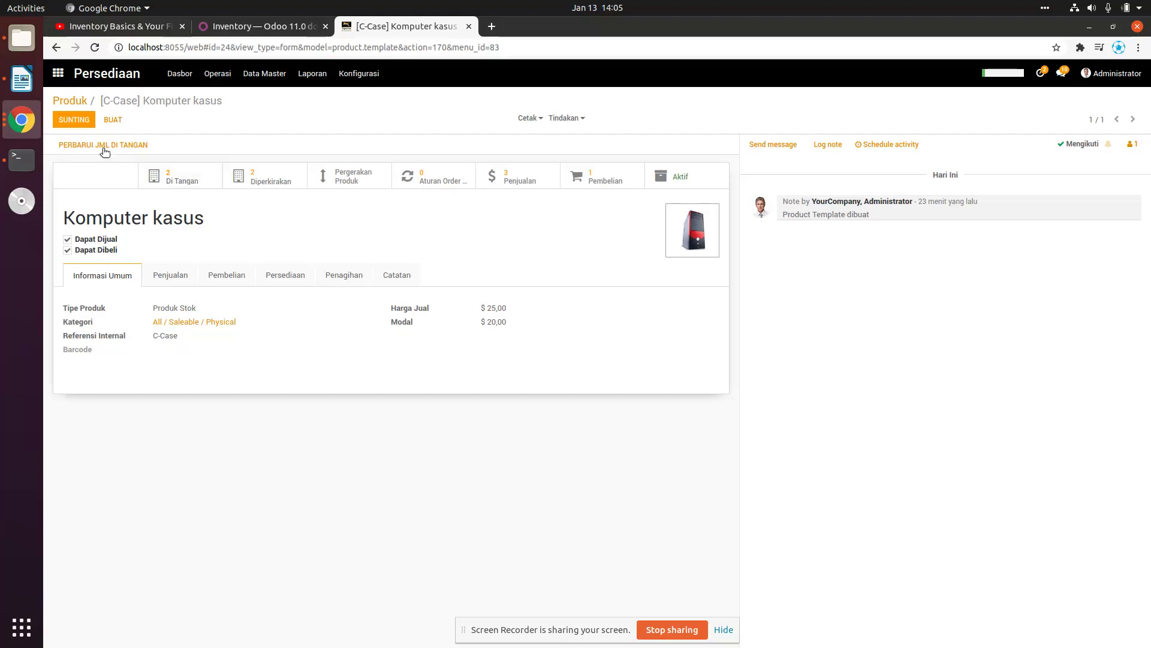
# Step: Create a new sales quotation in the Penjualan module with Agrolait as the customer
pyautogui.click(65, 79)
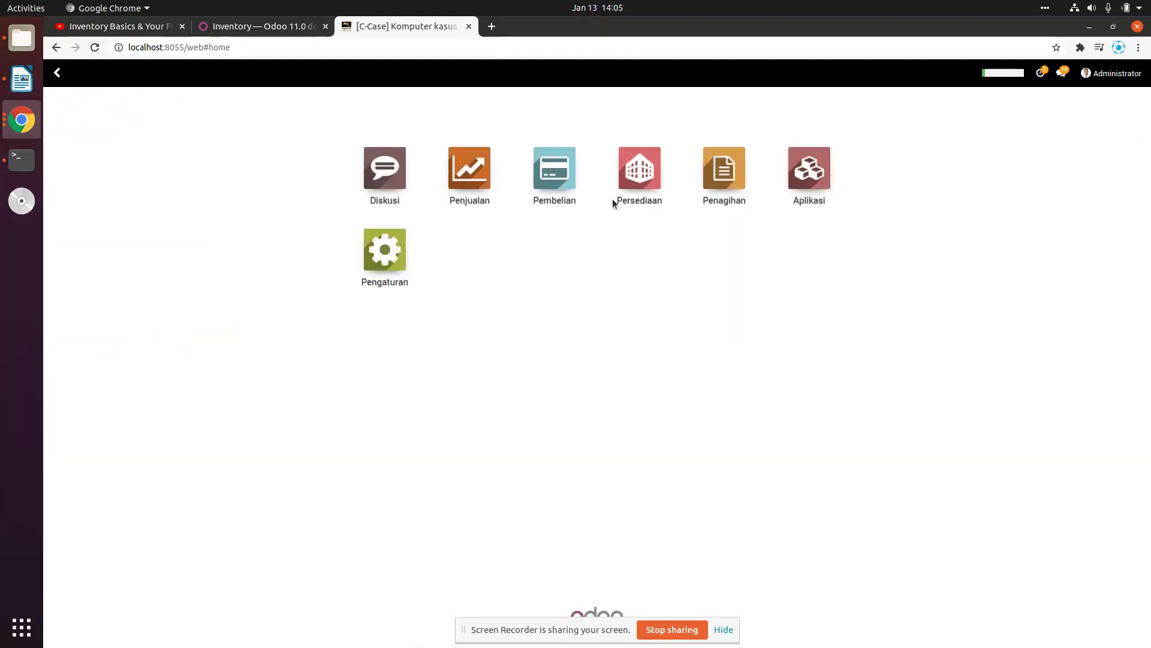
pyautogui.click(480, 178)
pyautogui.click(68, 122)
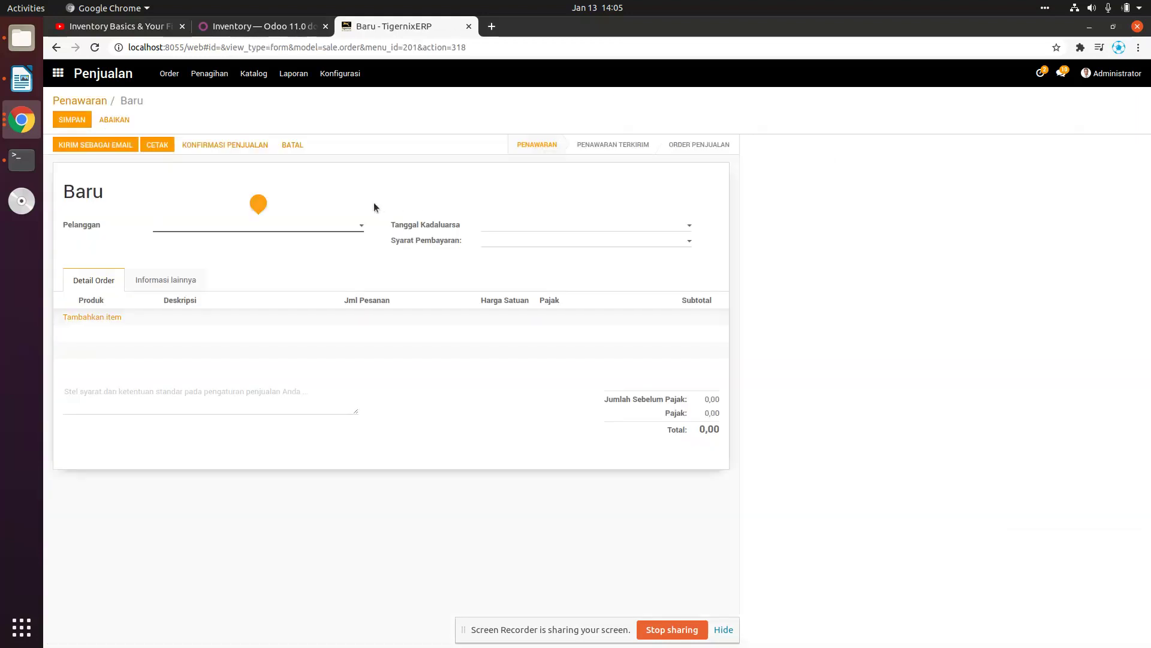
pyautogui.click(269, 223)
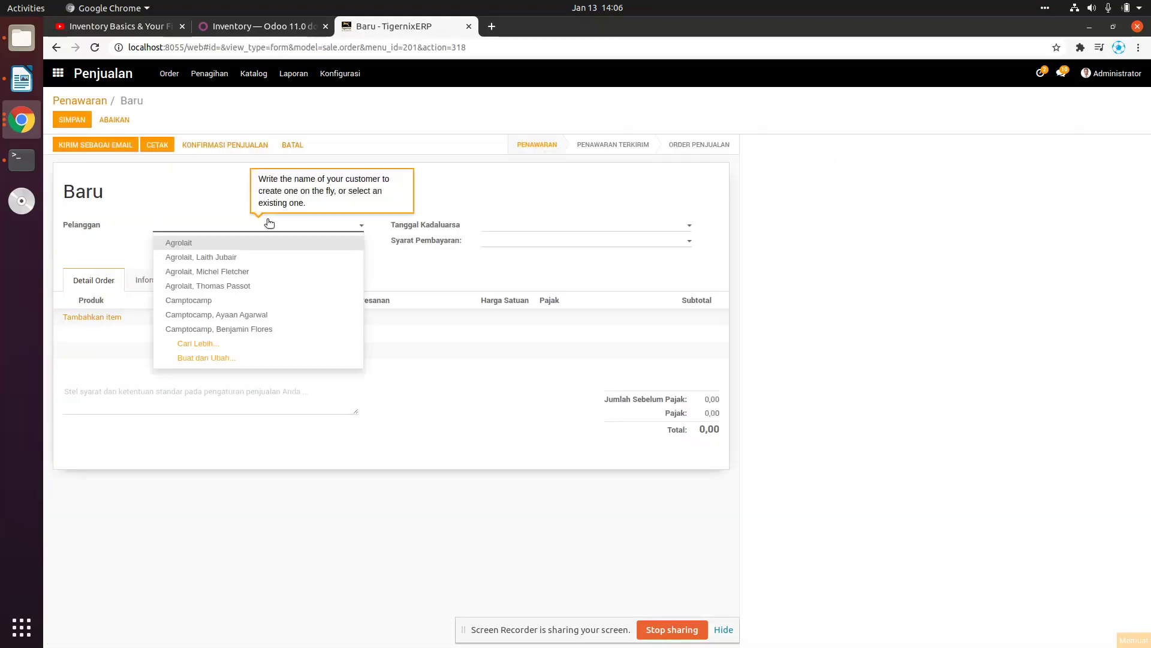
pyautogui.click(185, 243)
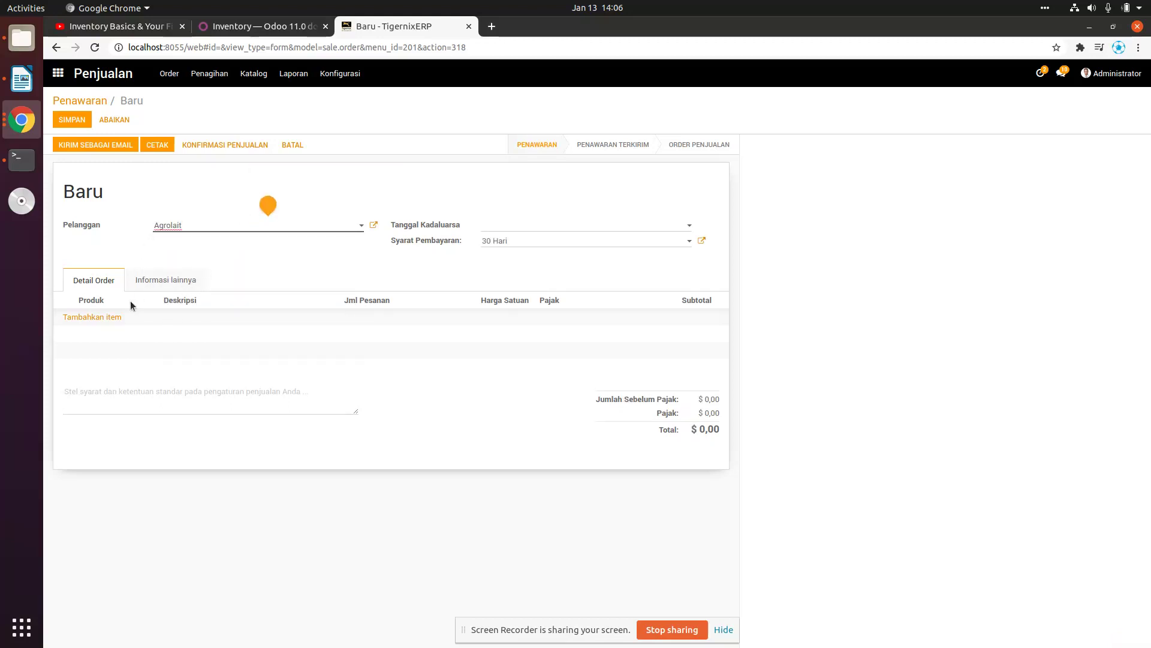
# Step: Add an order line for [C-Case] Komputer kasus with quantity 5, acknowledging the insufficient stock warning
pyautogui.click(72, 322)
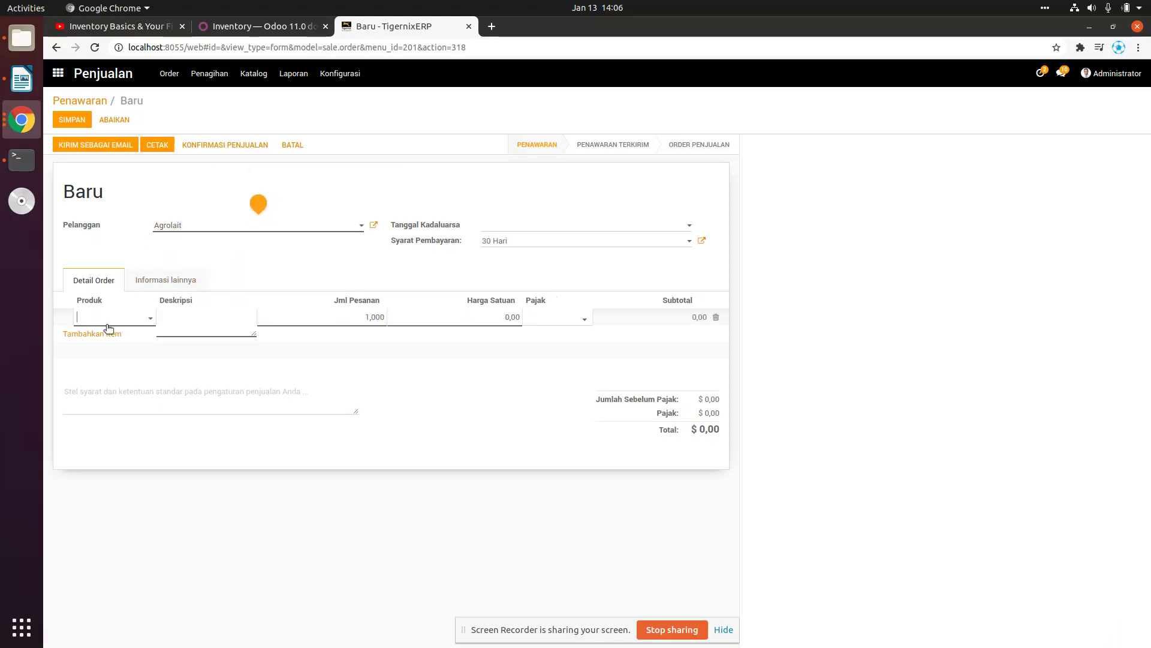
pyautogui.click(124, 324)
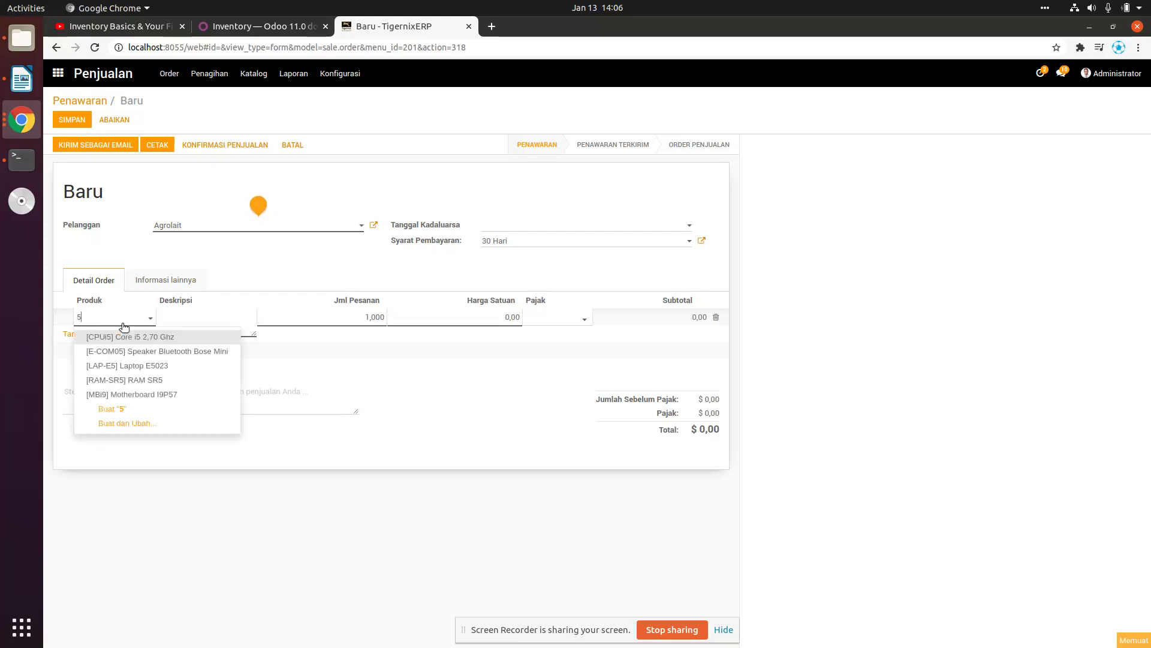
pyautogui.write('asus')
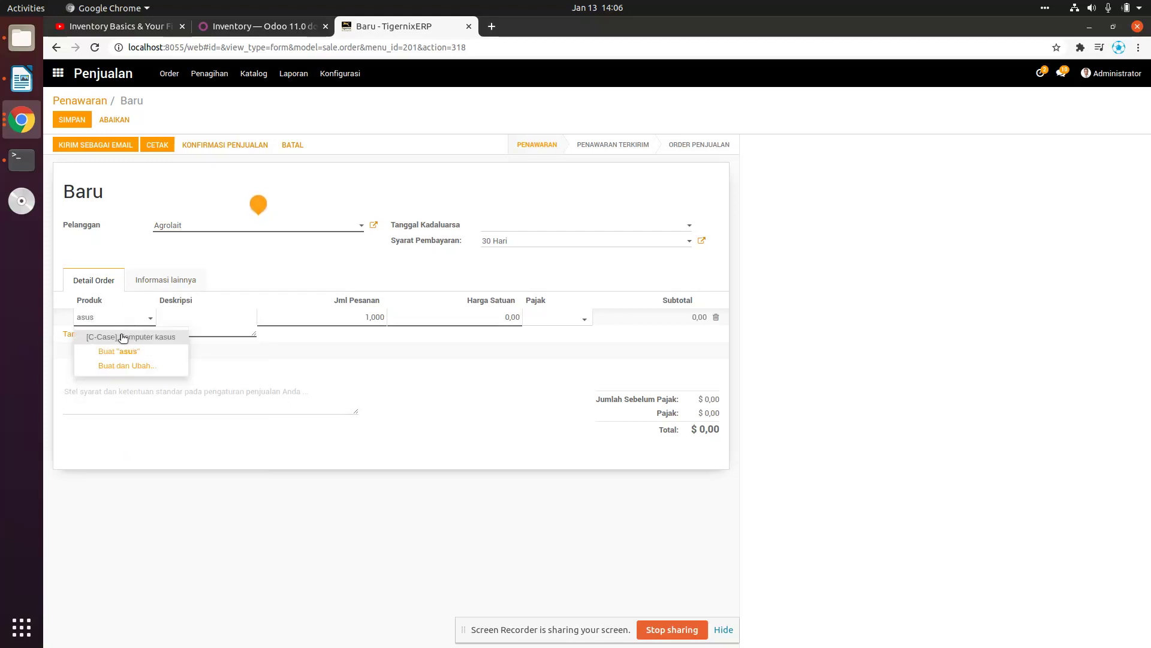
pyautogui.click(123, 337)
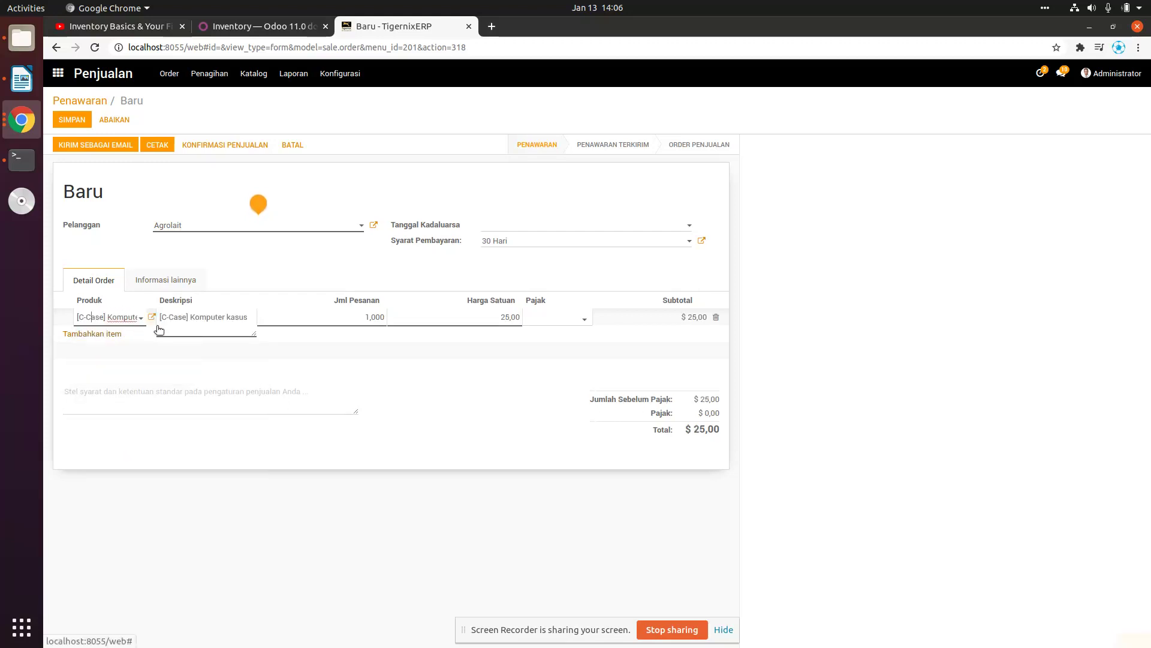
pyautogui.click(375, 317)
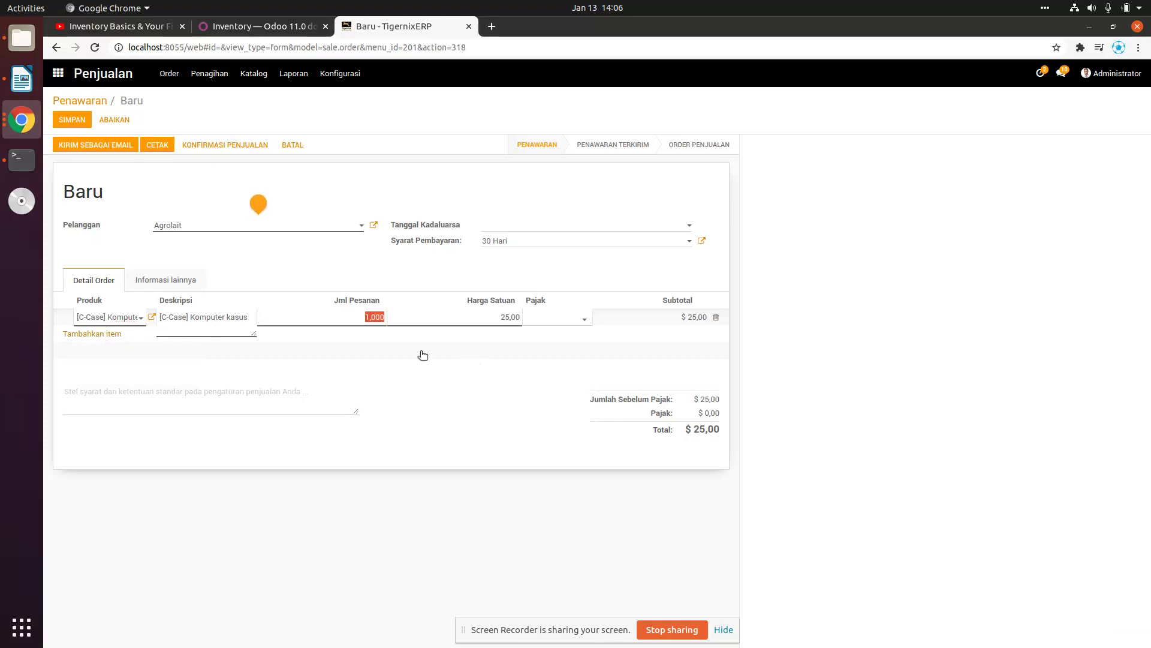
pyautogui.write('5')
pyautogui.click(501, 316)
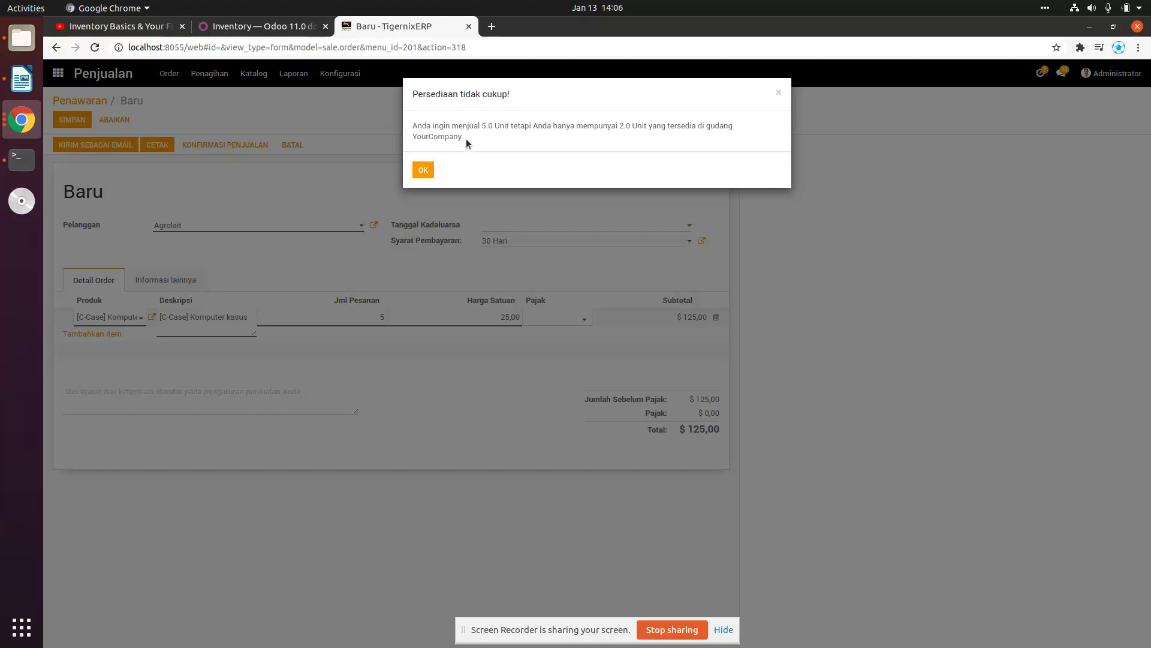
pyautogui.moveTo(619, 126); pyautogui.dragTo(634, 126)
pyautogui.click(423, 170)
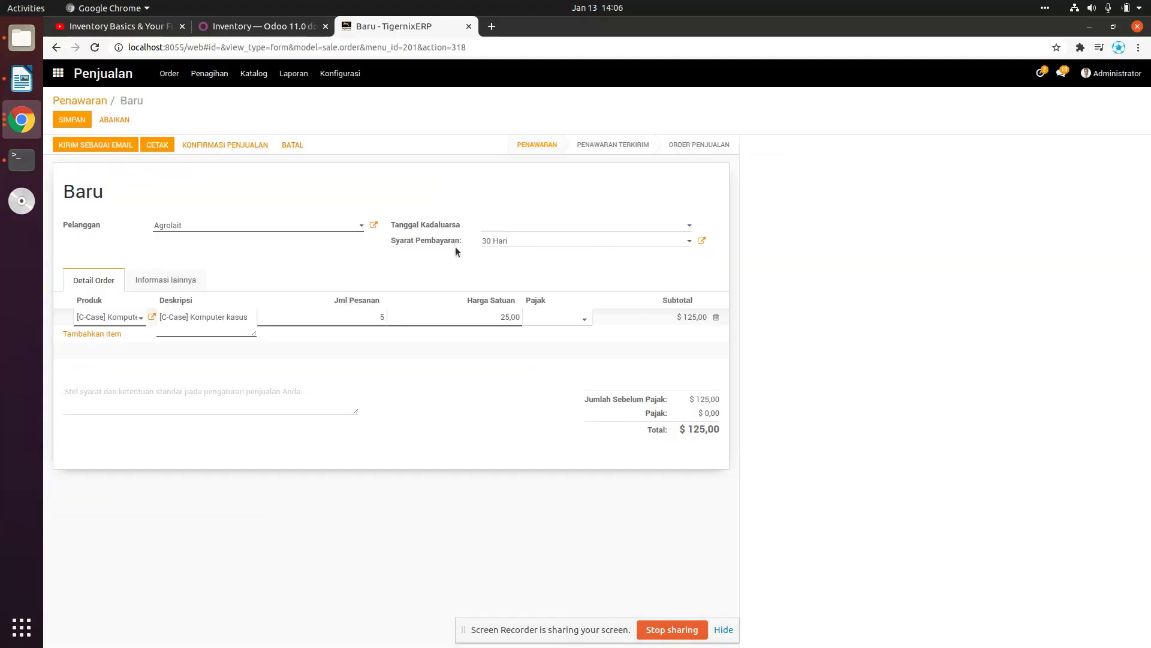
# Step: Set the unit price of the Komputer kasus order line to 1200
pyautogui.moveTo(498, 316); pyautogui.dragTo(528, 317)
pyautogui.write('100')
pyautogui.press('BackSpace')
pyautogui.press('BackSpace')
pyautogui.write('200')
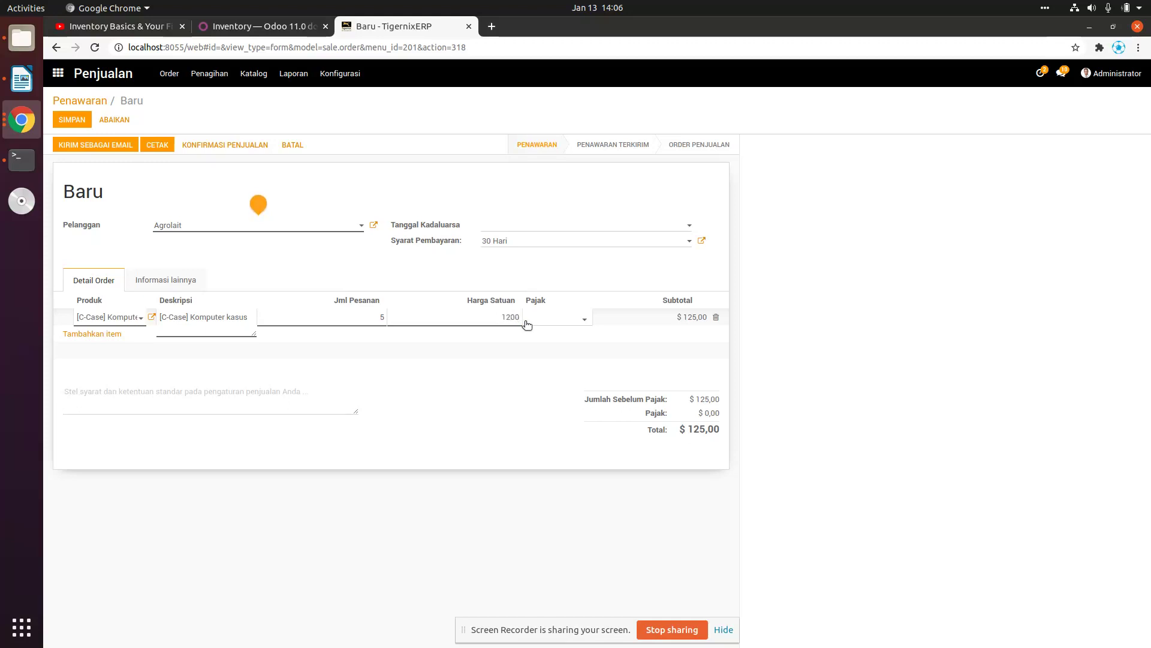
pyautogui.click(243, 181)
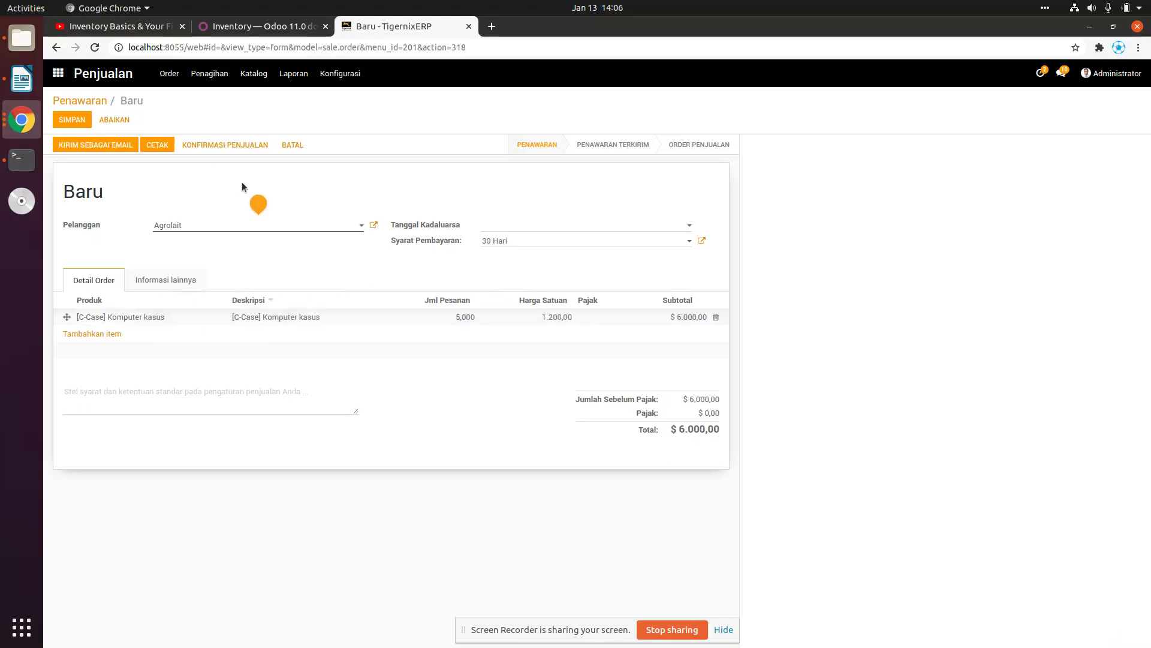
# Step: Confirm the five-unit Agrolait quotation as a sales order and open its delivery
pyautogui.click(237, 151)
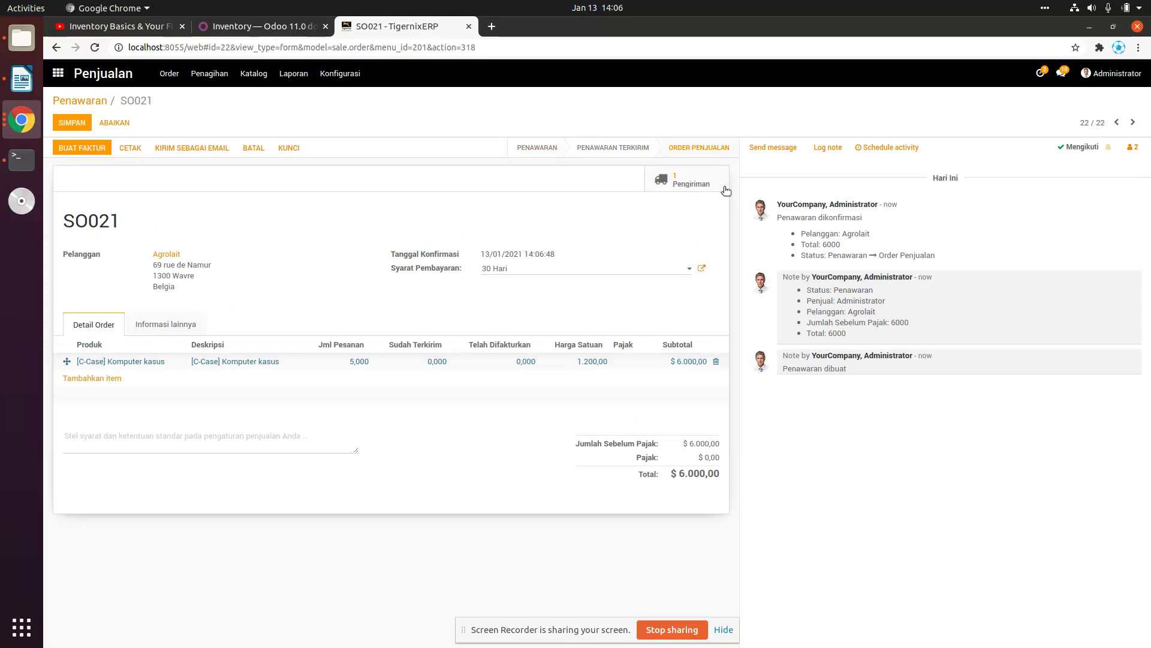
pyautogui.click(688, 173)
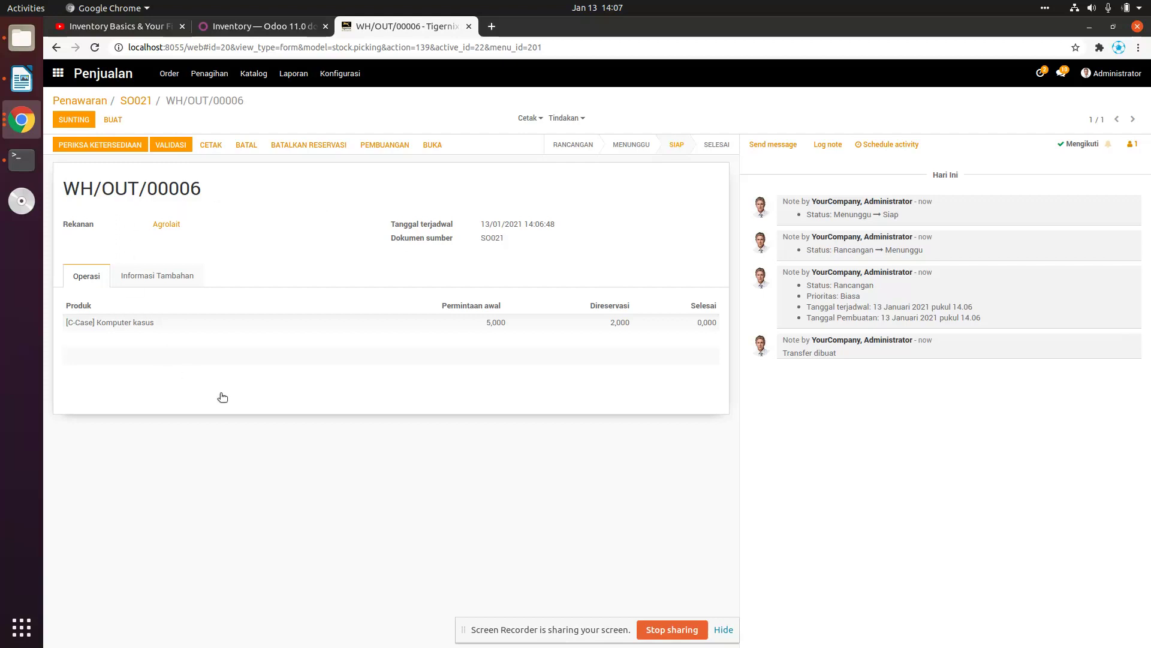
# Step: Create a new request for quotation in the Pembelian module with ASUSTeK as the supplier
pyautogui.click(59, 73)
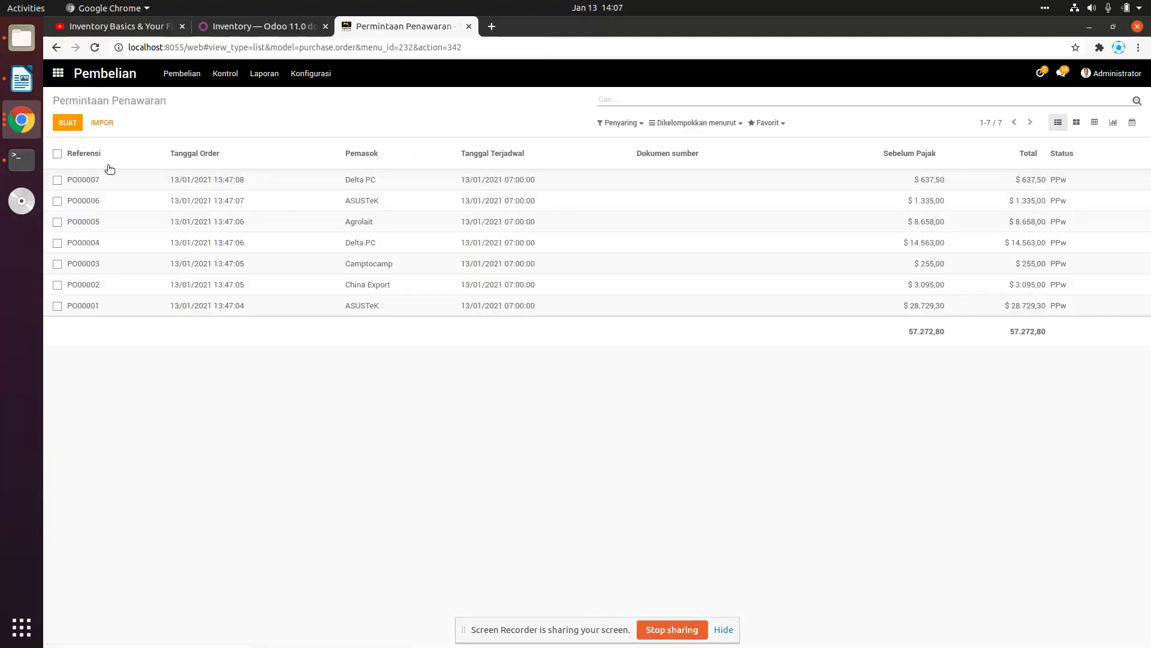
pyautogui.click(68, 123)
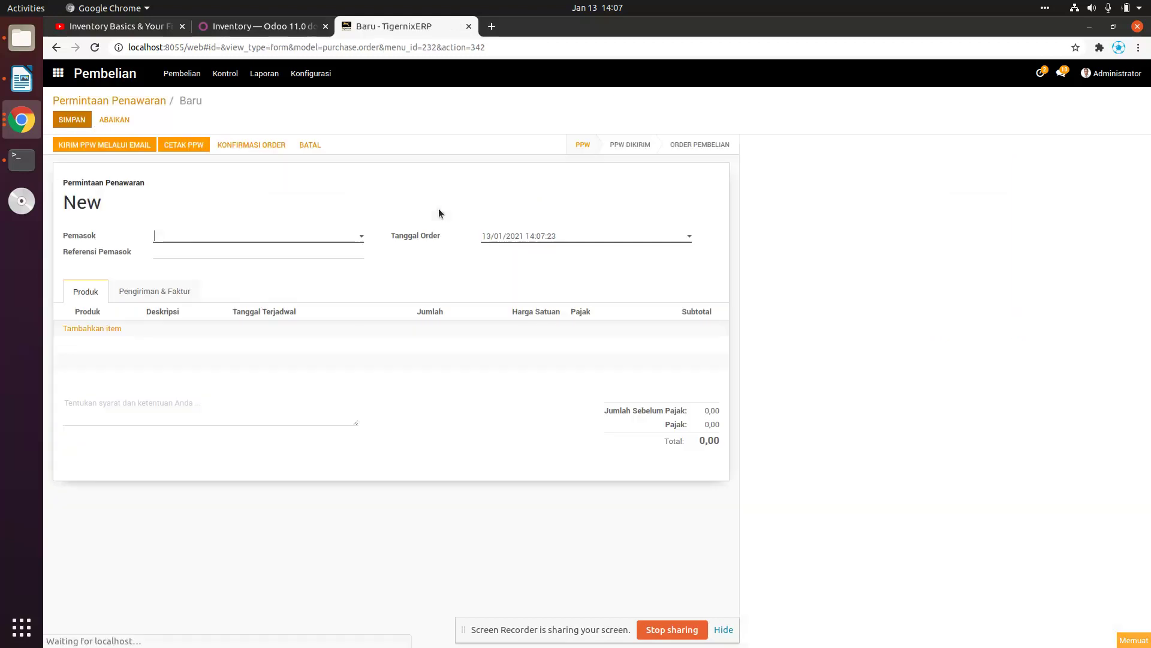
pyautogui.click(351, 241)
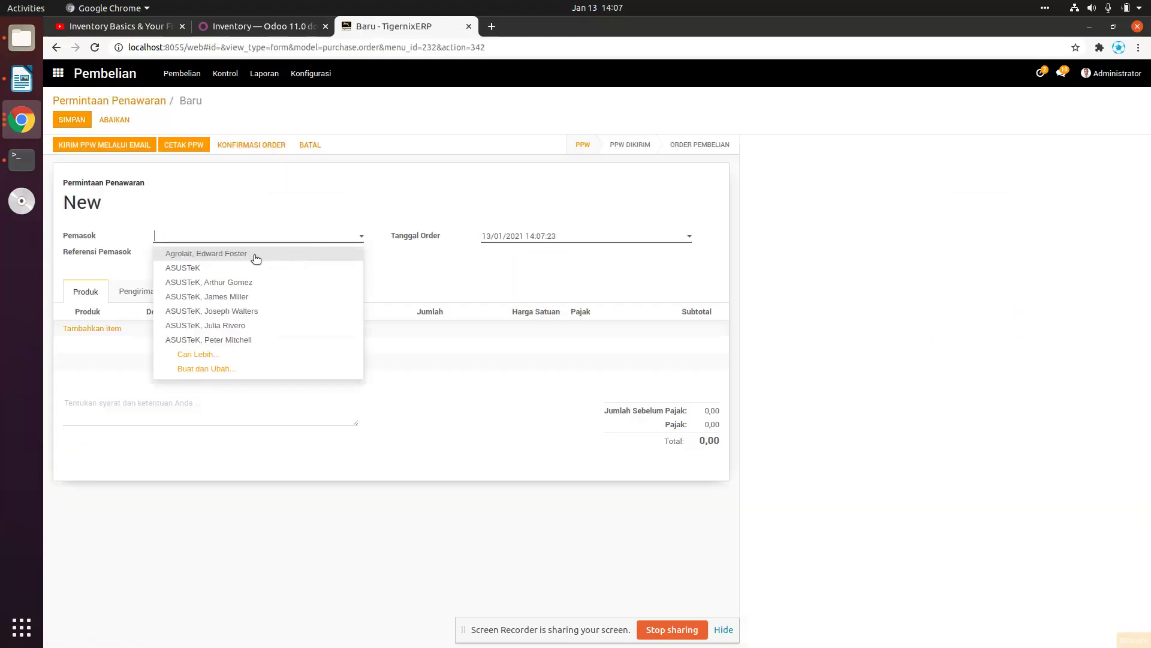
pyautogui.click(192, 270)
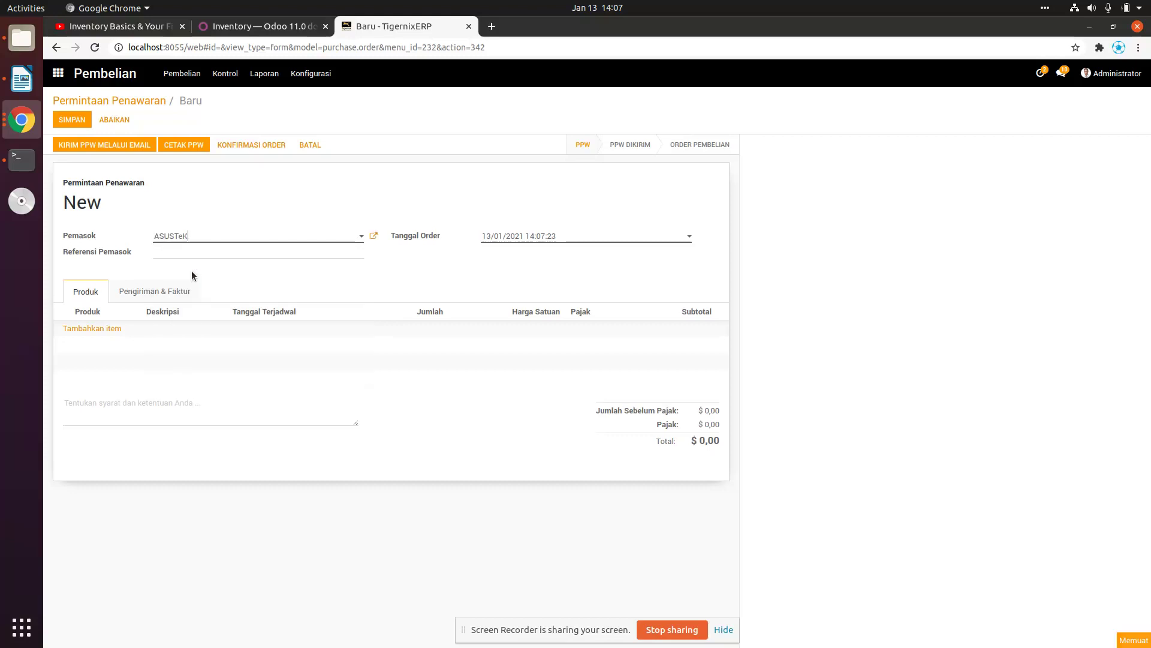
# Step: Add a purchase line for [C-Case] Komputer kasus with quantity 10
pyautogui.click(92, 328)
pyautogui.write('asus')
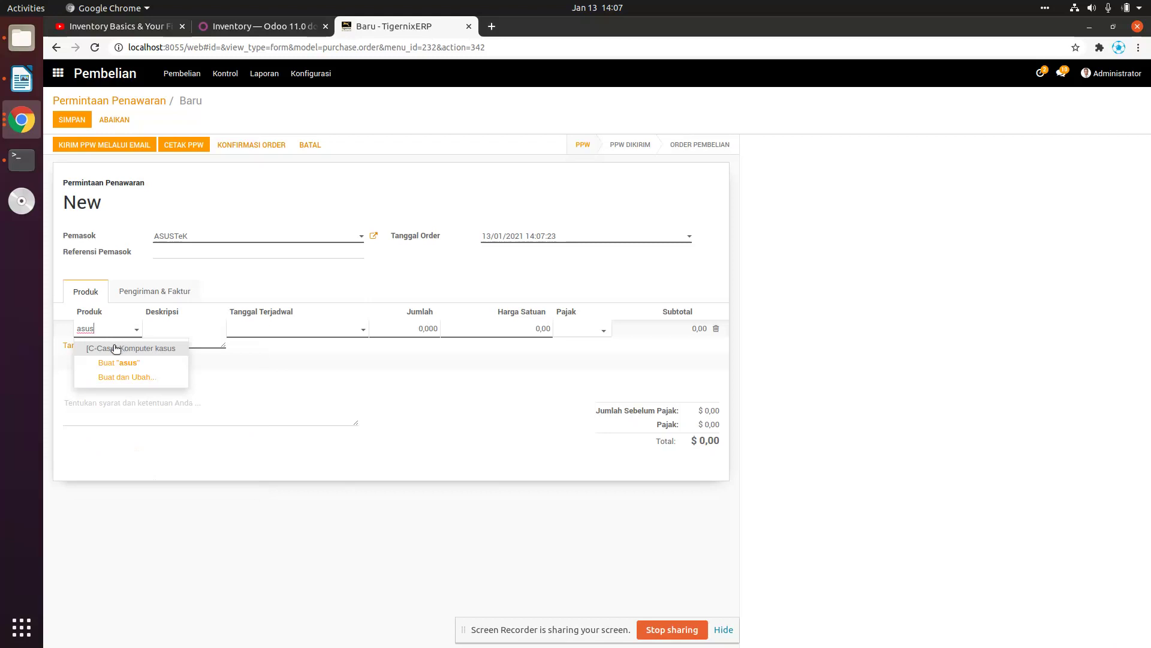
pyautogui.click(115, 348)
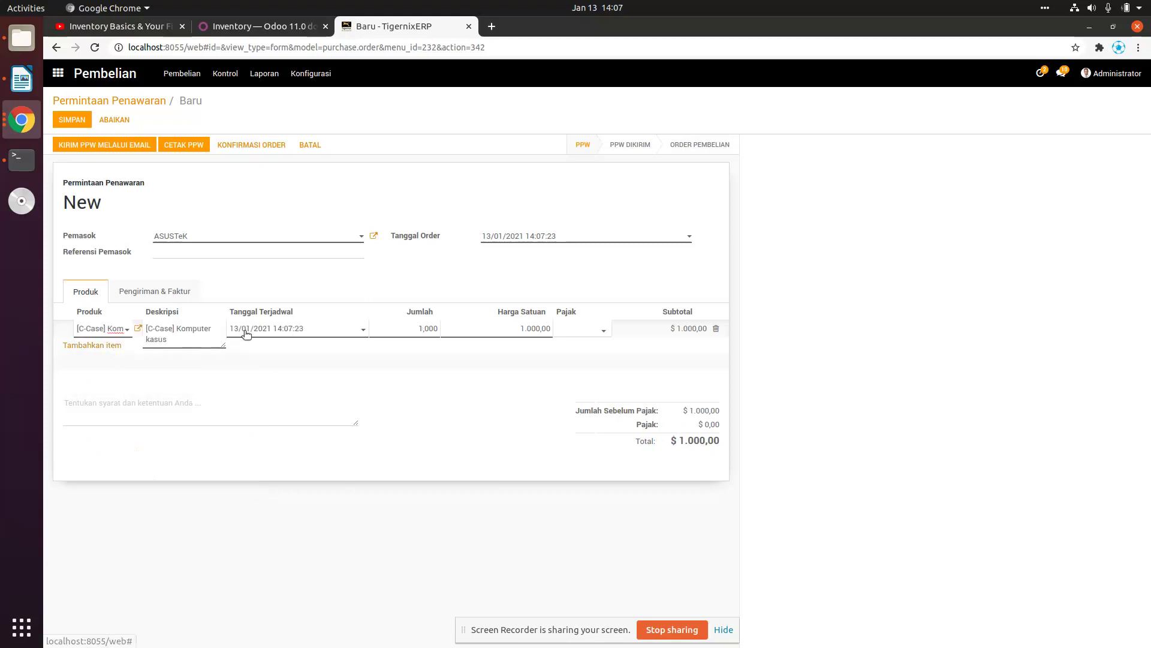
pyautogui.click(422, 331)
pyautogui.write('10')
pyautogui.click(478, 368)
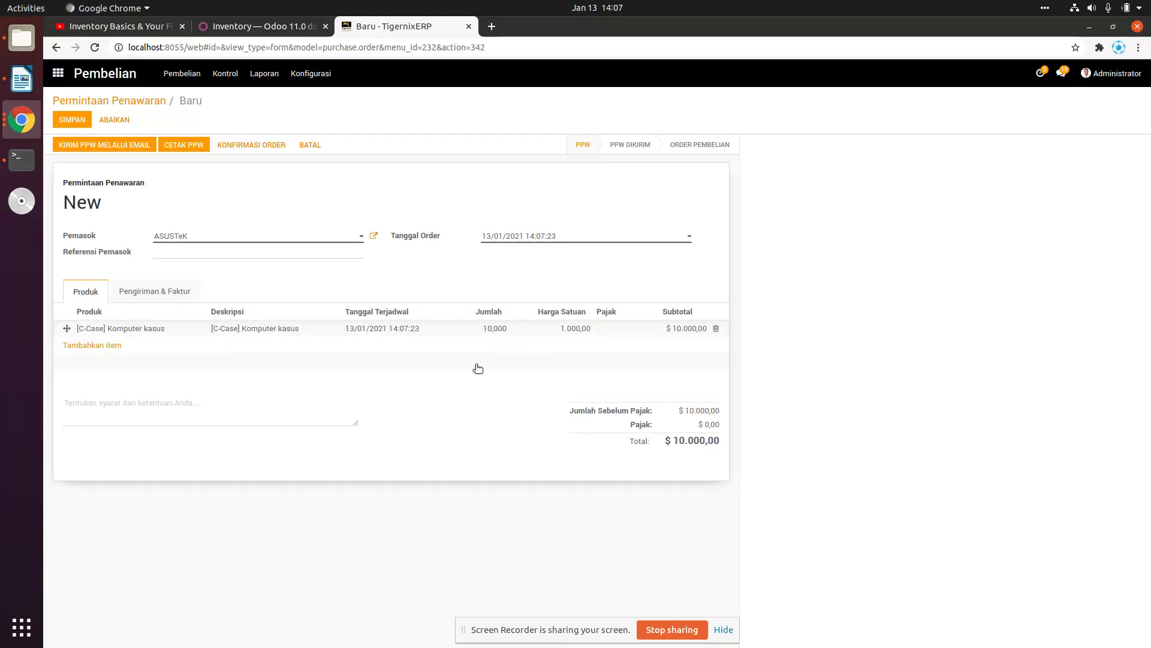
# Step: Confirm the ASUSTeK purchase order and validate its receipt, processing all reserved quantities
pyautogui.click(263, 148)
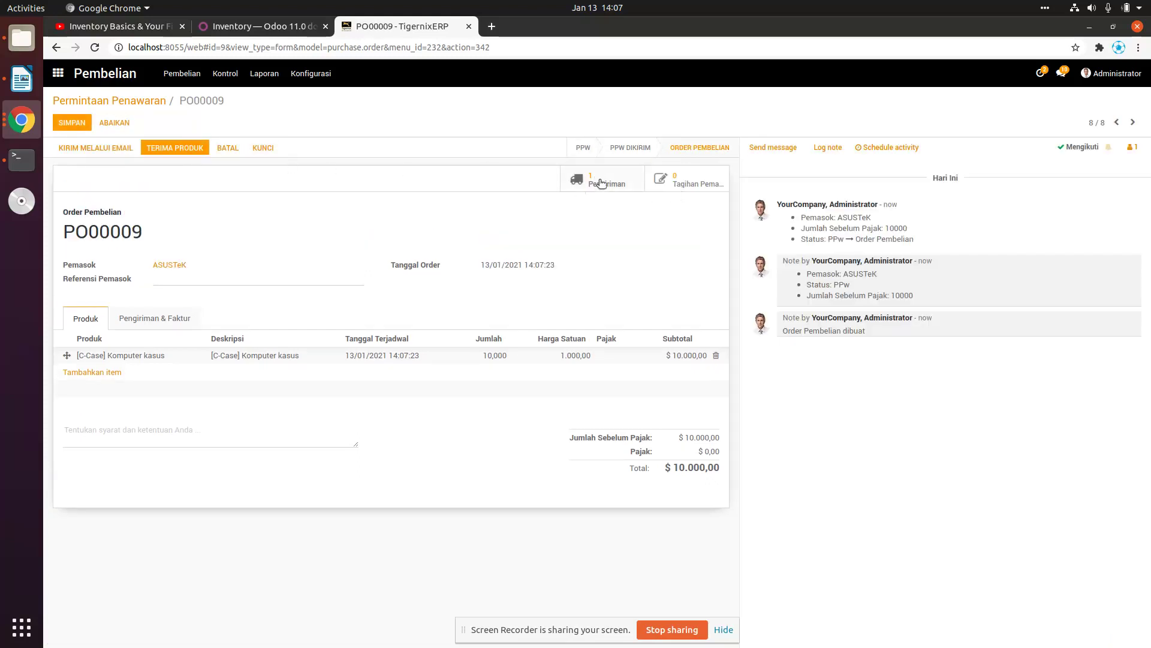
pyautogui.click(606, 182)
pyautogui.click(76, 149)
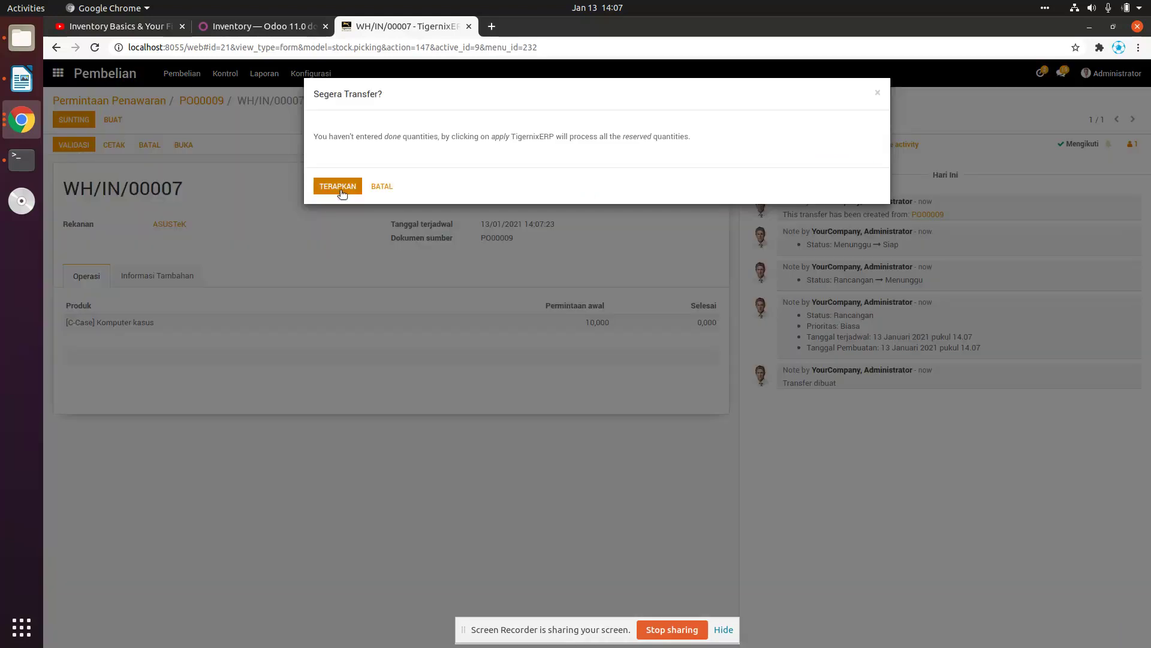
pyautogui.click(340, 190)
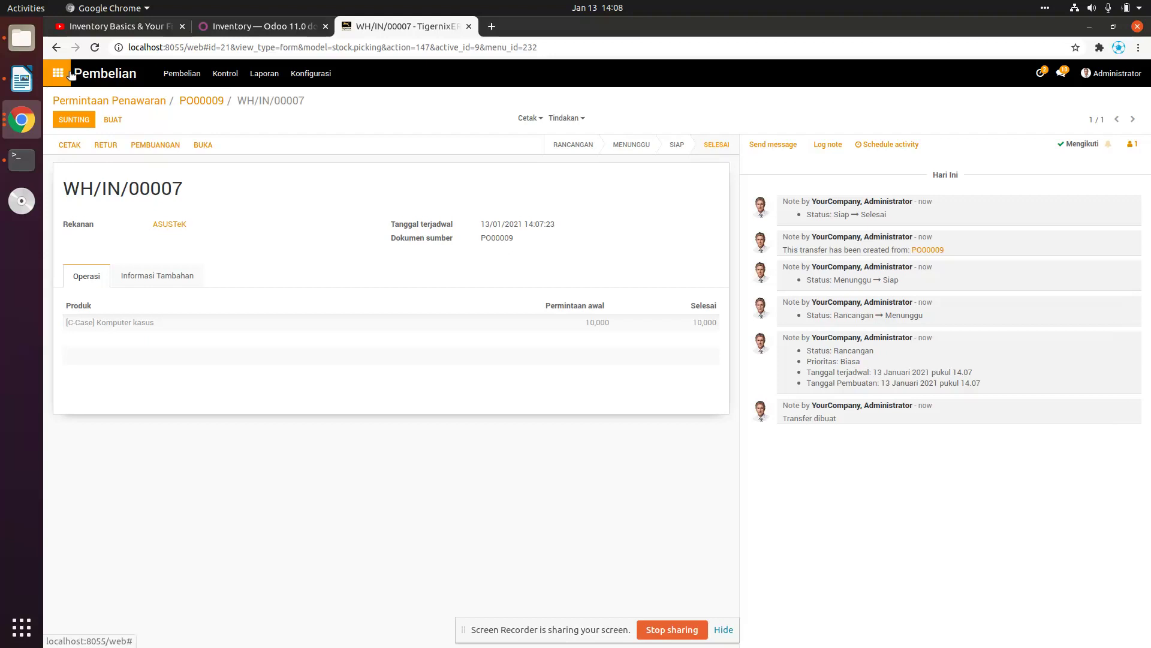
# Step: Search the Persediaan module's products for "asus" and check the Komputer kasus quantity on hand after the receipt
pyautogui.click(100, 81)
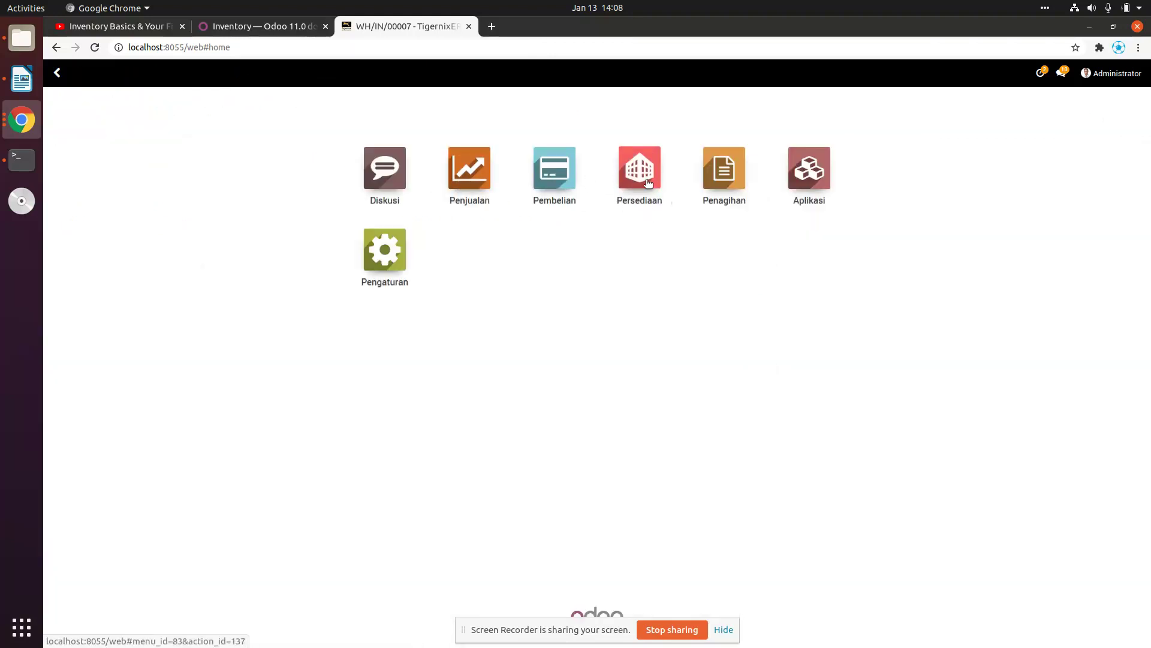
pyautogui.click(638, 171)
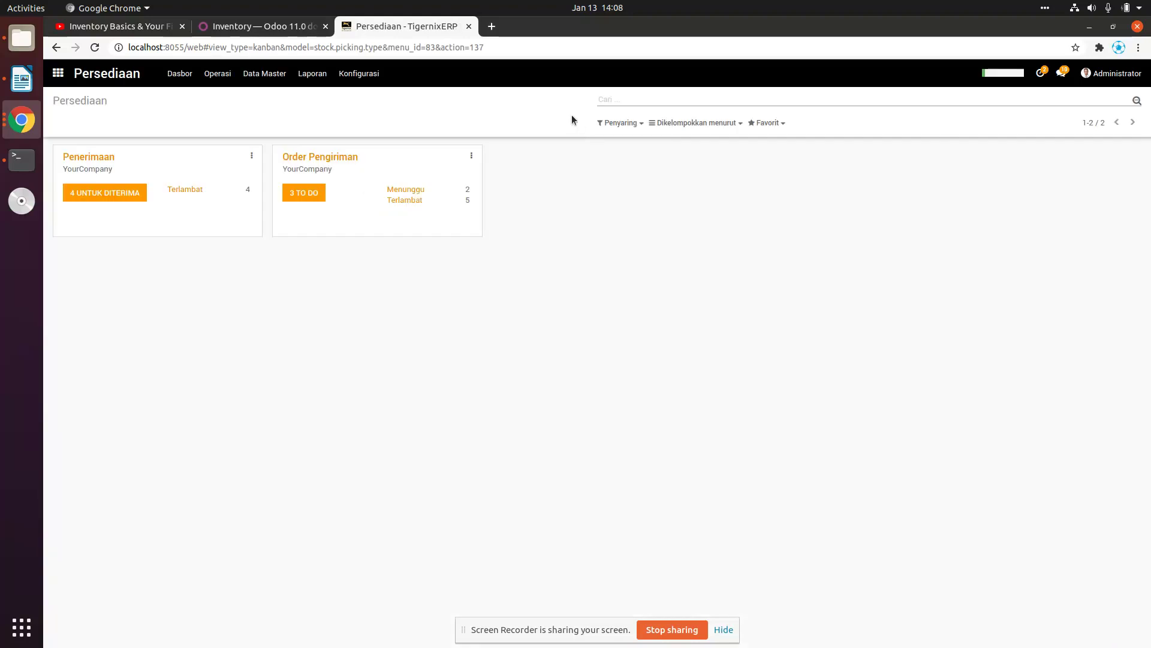
pyautogui.click(641, 99)
pyautogui.click(221, 74)
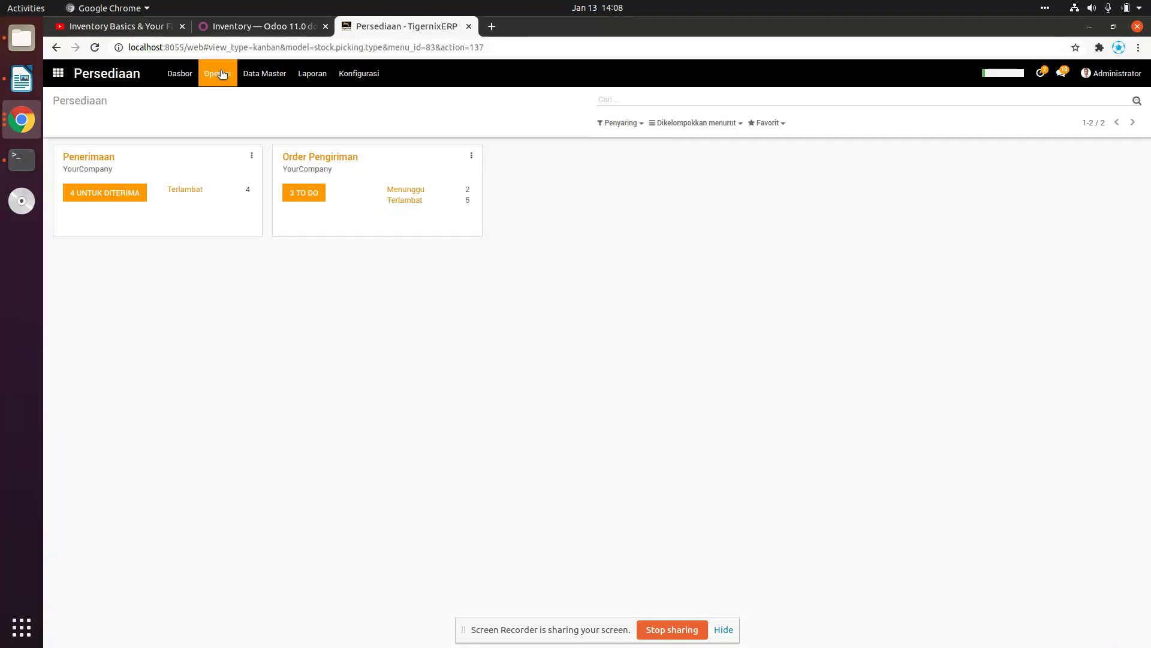
pyautogui.click(264, 74)
pyautogui.click(265, 99)
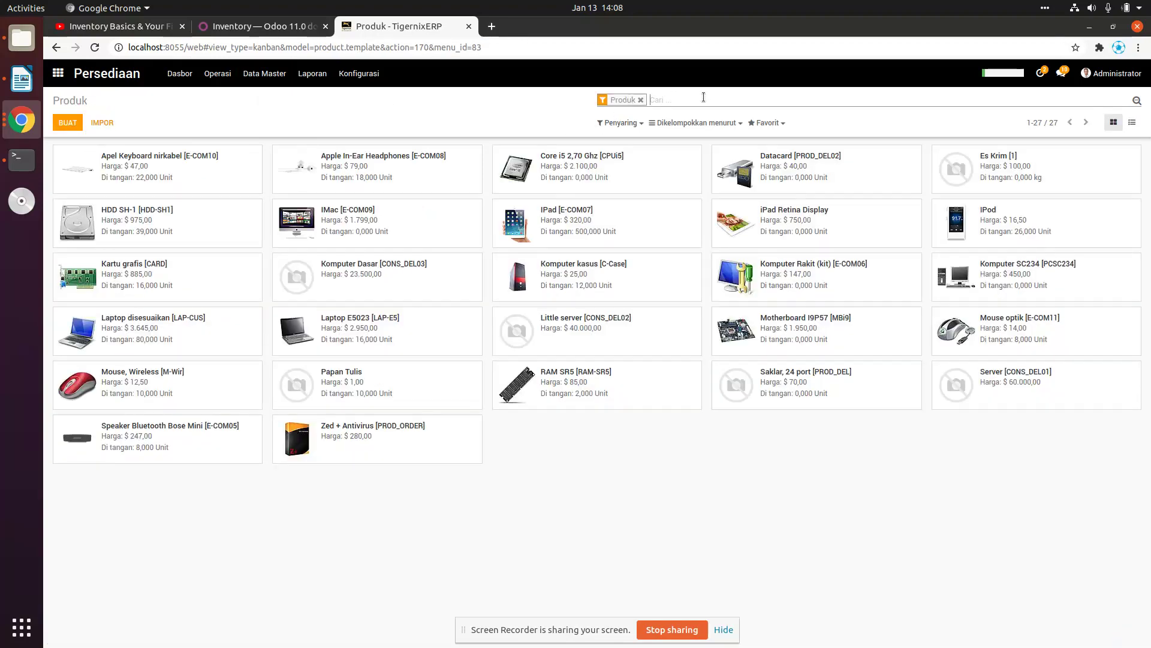
pyautogui.write('asus')
pyautogui.press('Return')
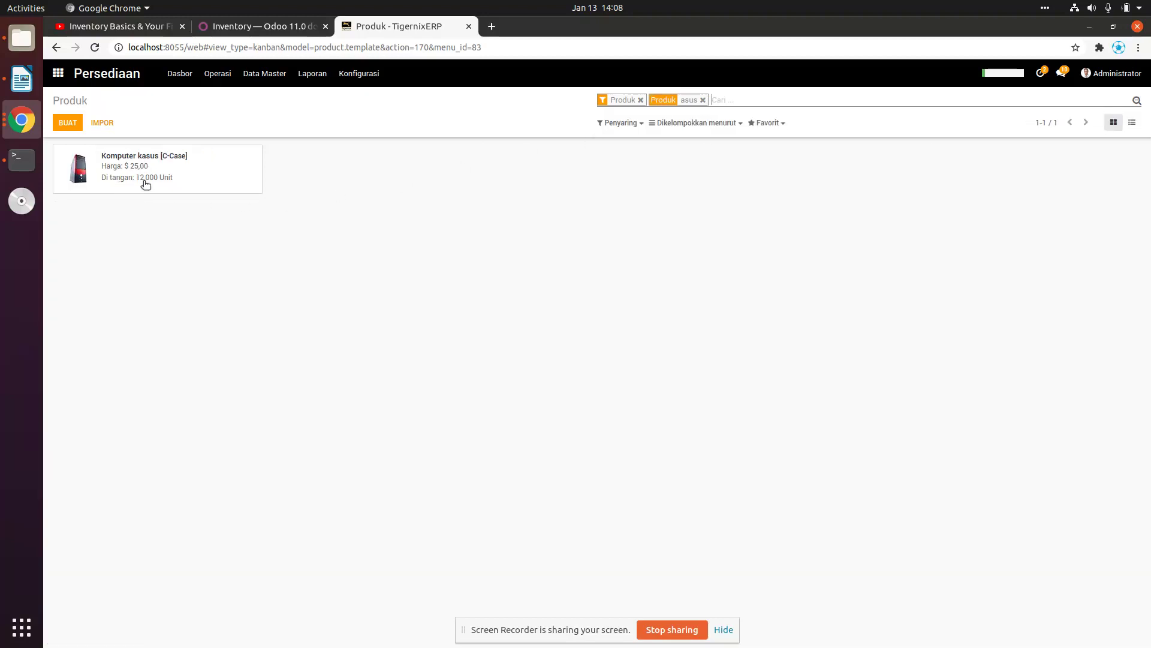
# Step: Open the Agrolait delivery with status Siap from the Persediaan delivery orders and examine its reserved quantity
pyautogui.click(217, 74)
pyautogui.click(180, 75)
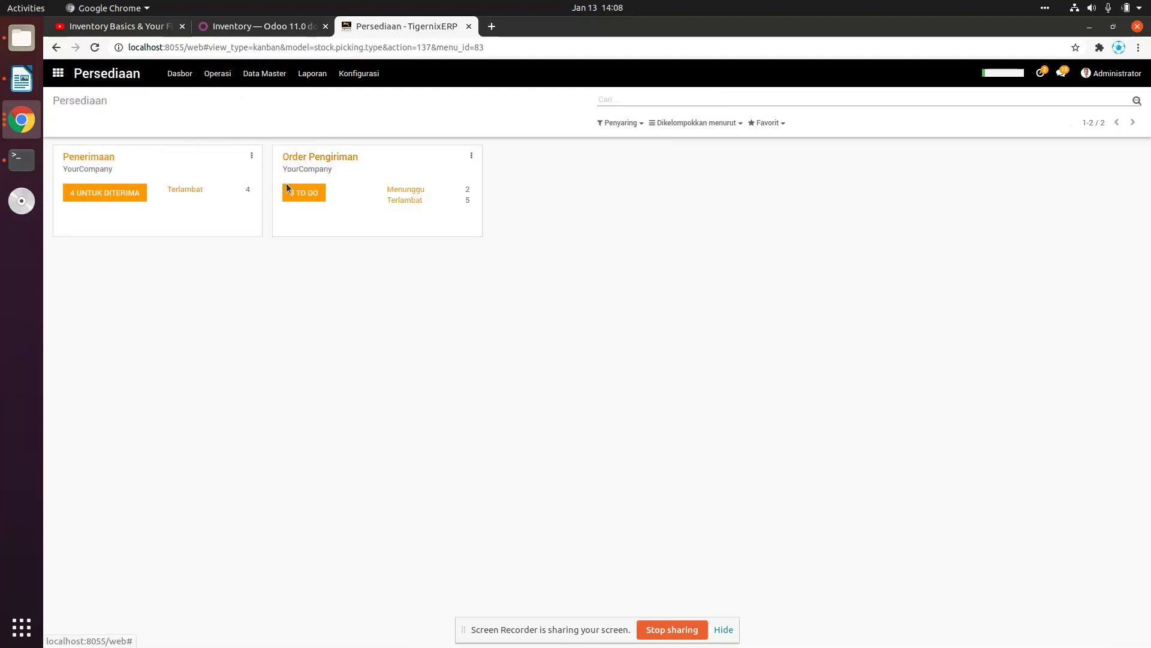
pyautogui.click(306, 196)
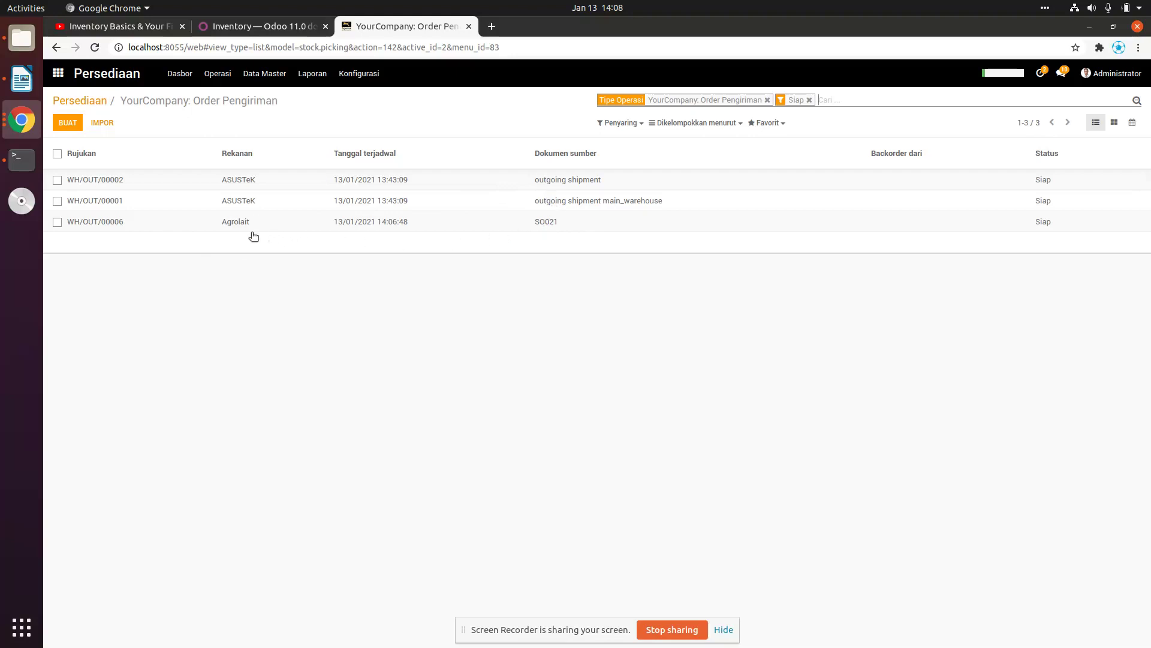
pyautogui.click(80, 101)
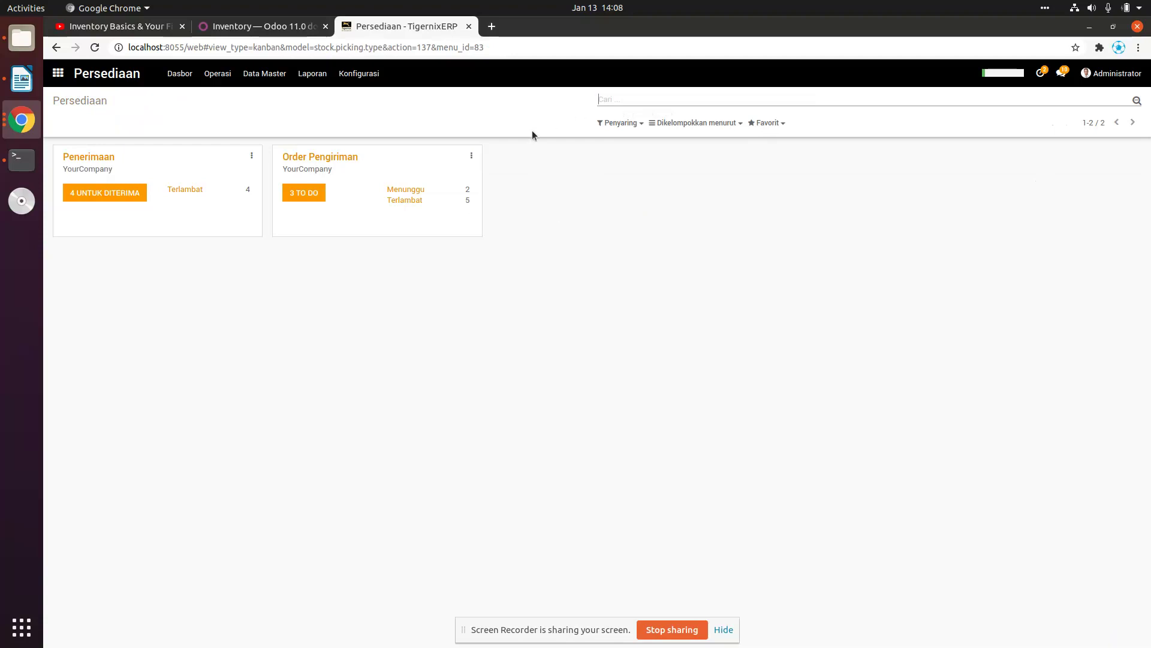
pyautogui.click(312, 160)
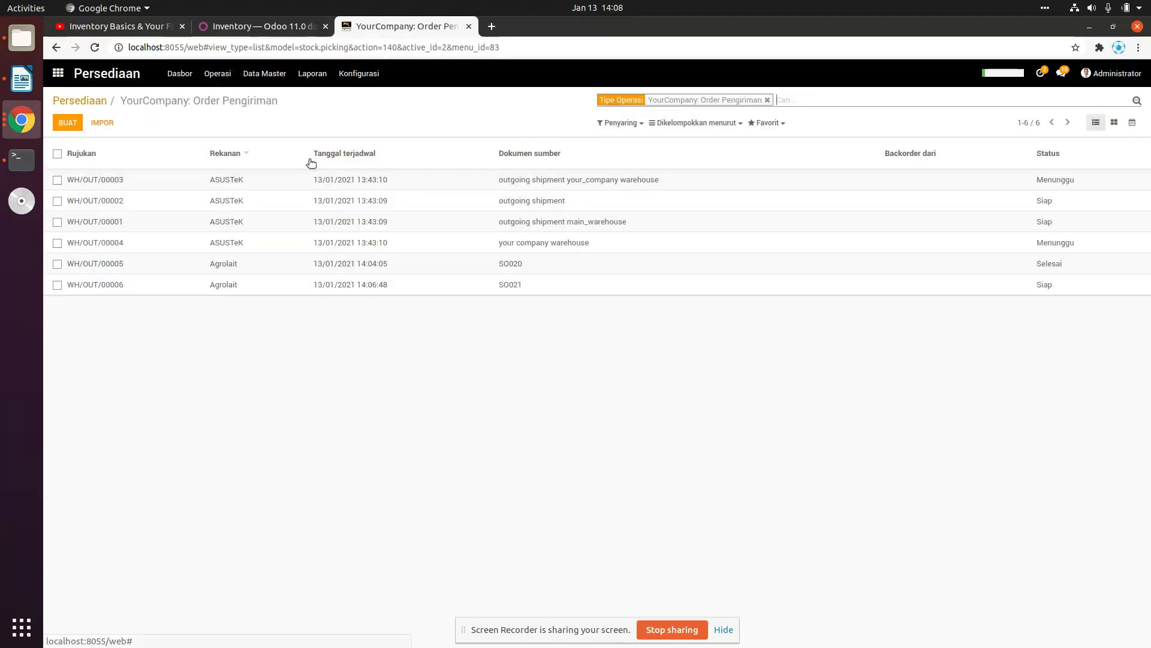
pyautogui.click(80, 283)
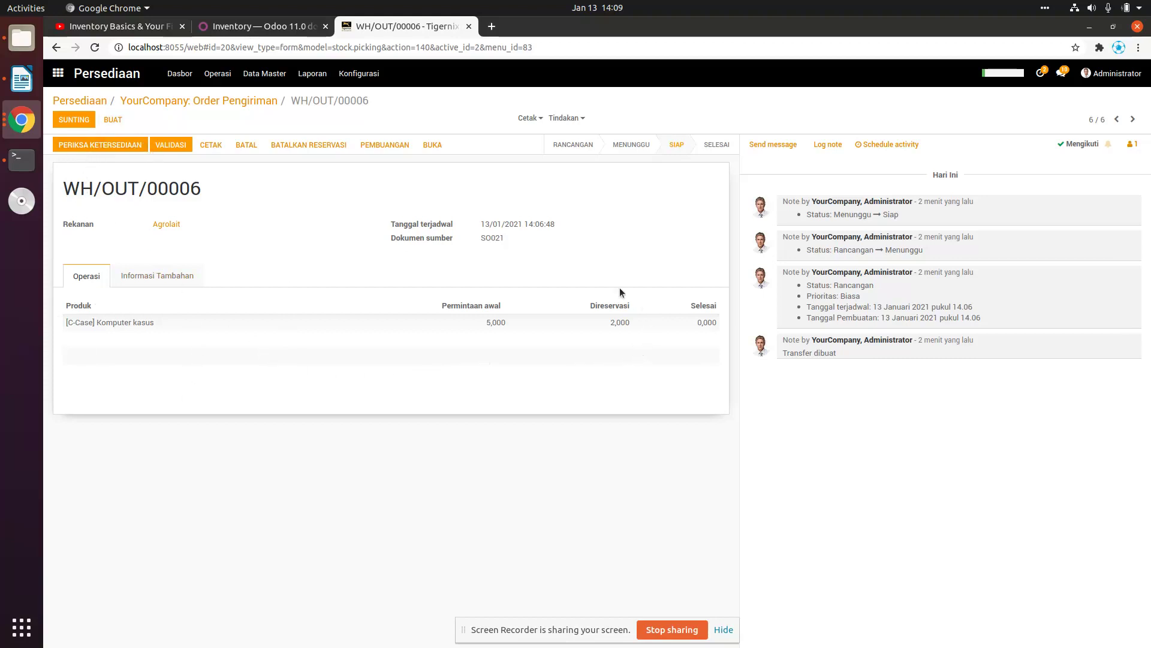
# Step: Recheck availability on the Agrolait delivery WH/OUT/00006 and validate it, processing all reserved quantities
pyautogui.click(429, 303)
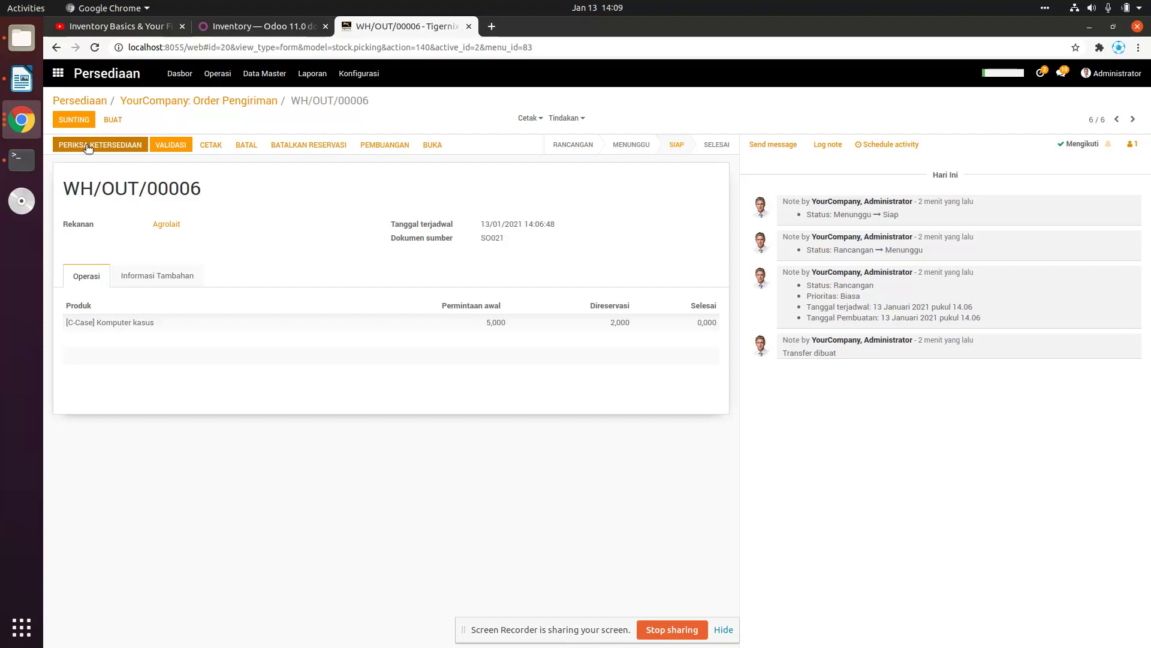
pyautogui.click(217, 73)
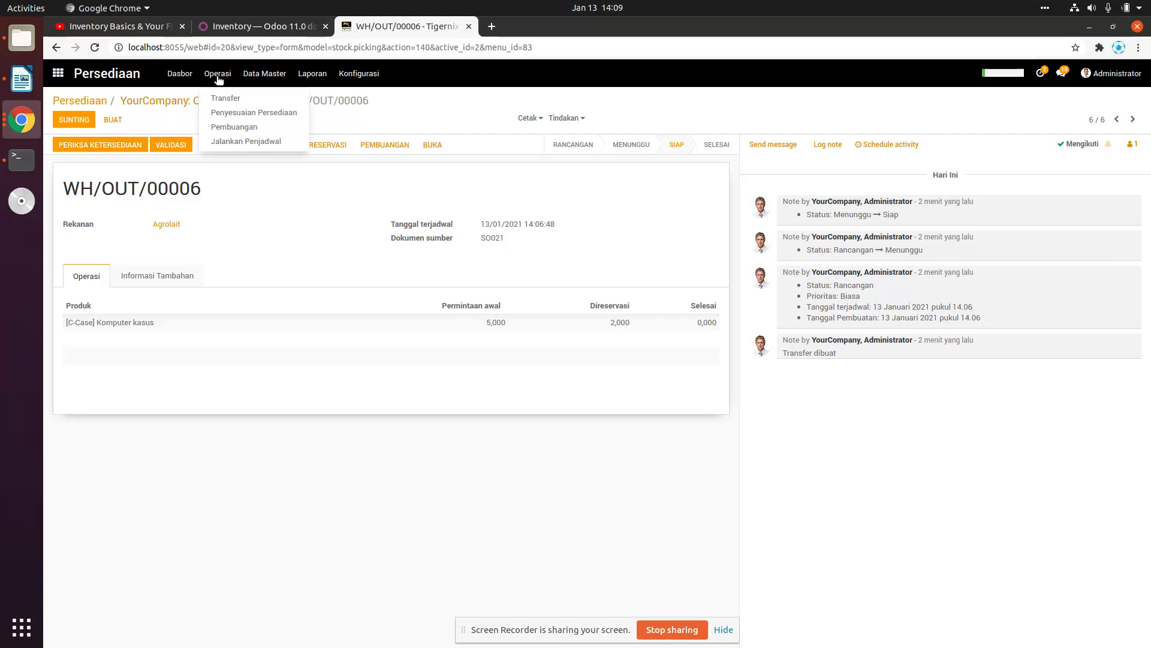
pyautogui.click(82, 150)
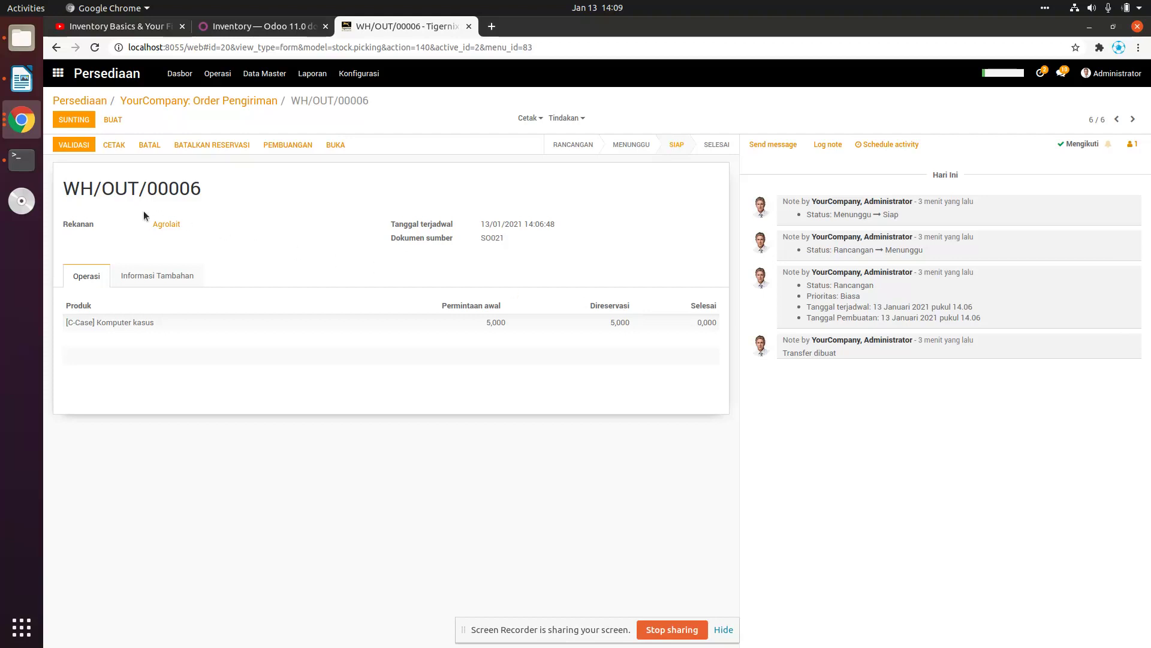
pyautogui.click(77, 145)
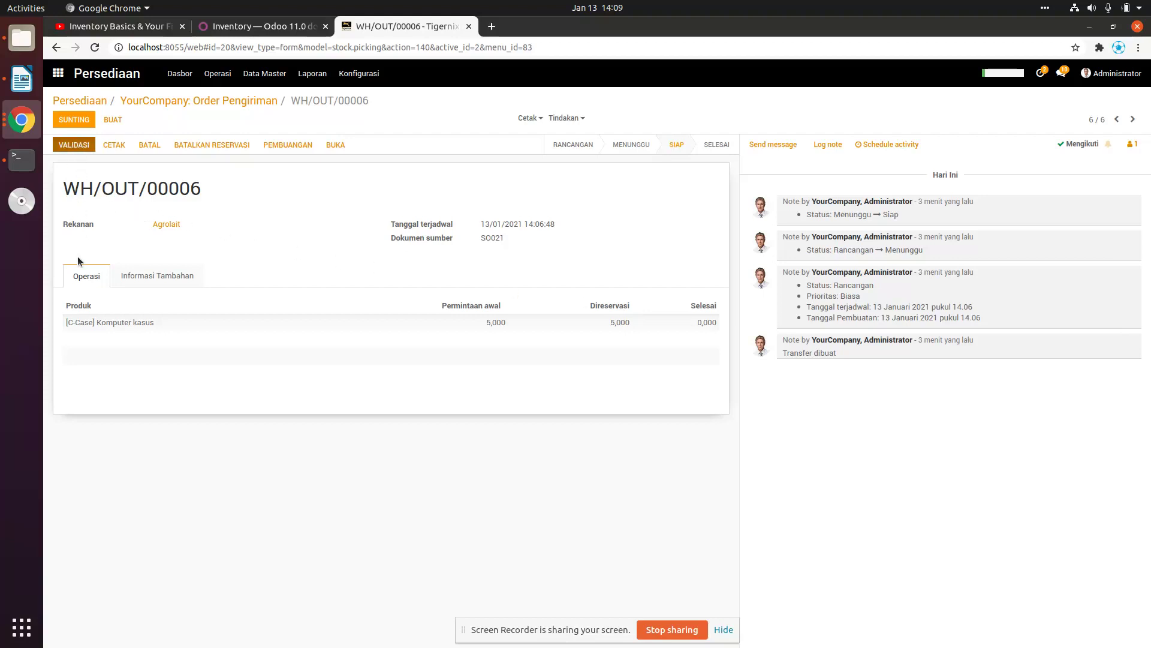
pyautogui.click(332, 188)
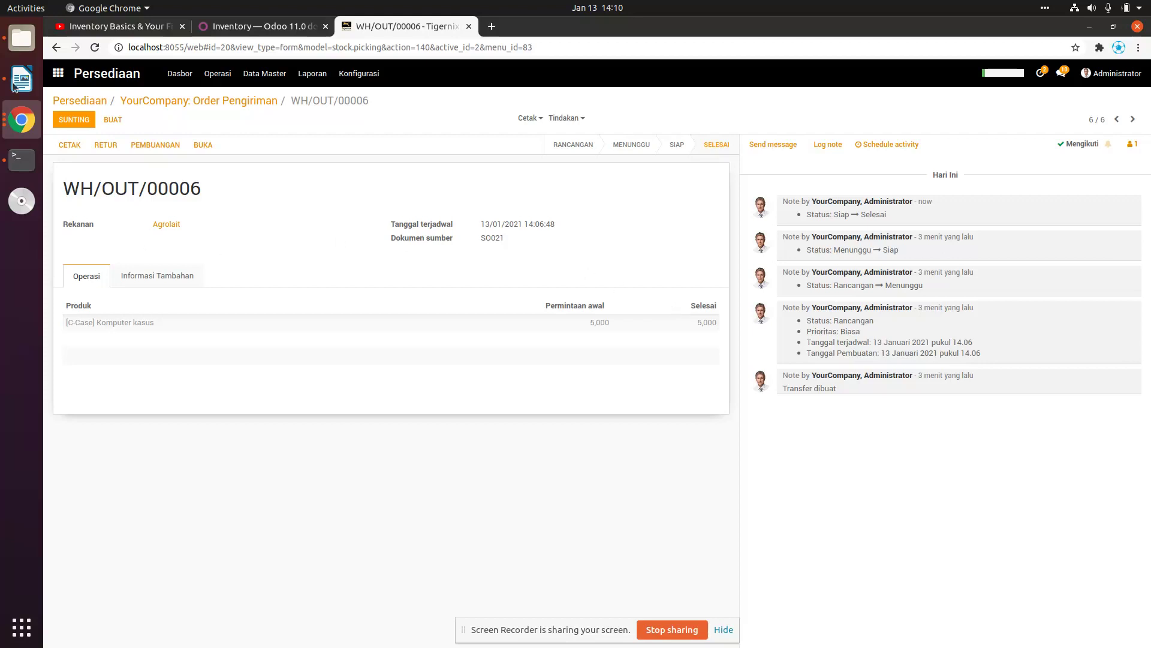
# Step: Open the Komputer kasus product from the completed delivery's line and check its quantity on hand
pyautogui.click(180, 74)
pyautogui.click(161, 321)
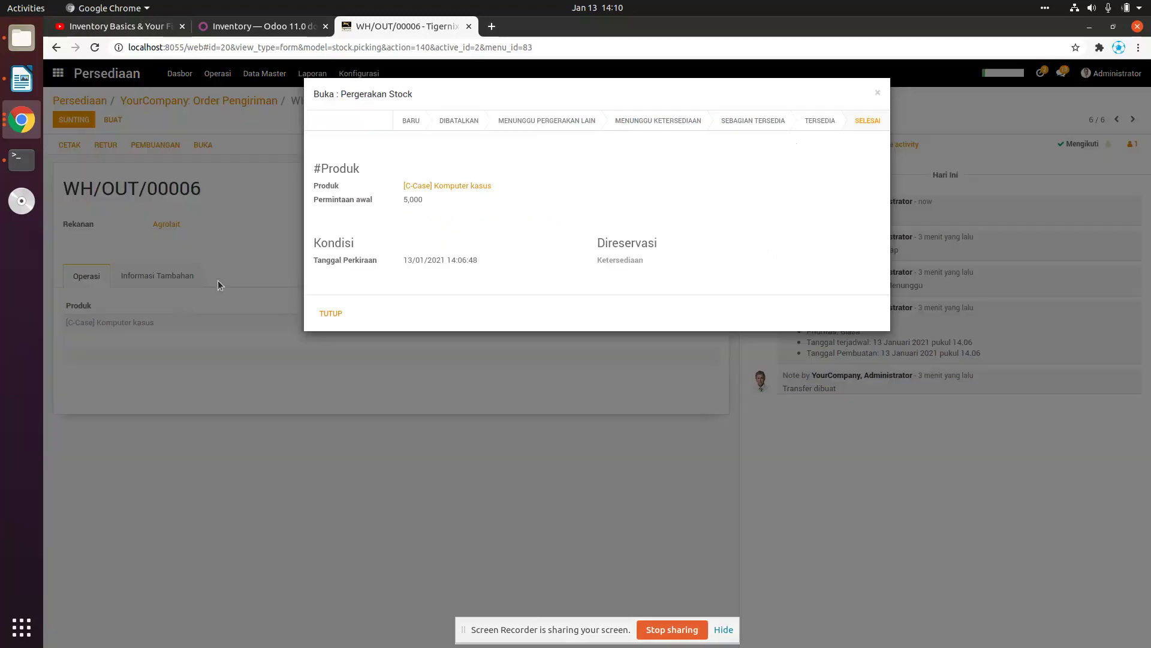
pyautogui.click(447, 185)
pyautogui.click(879, 94)
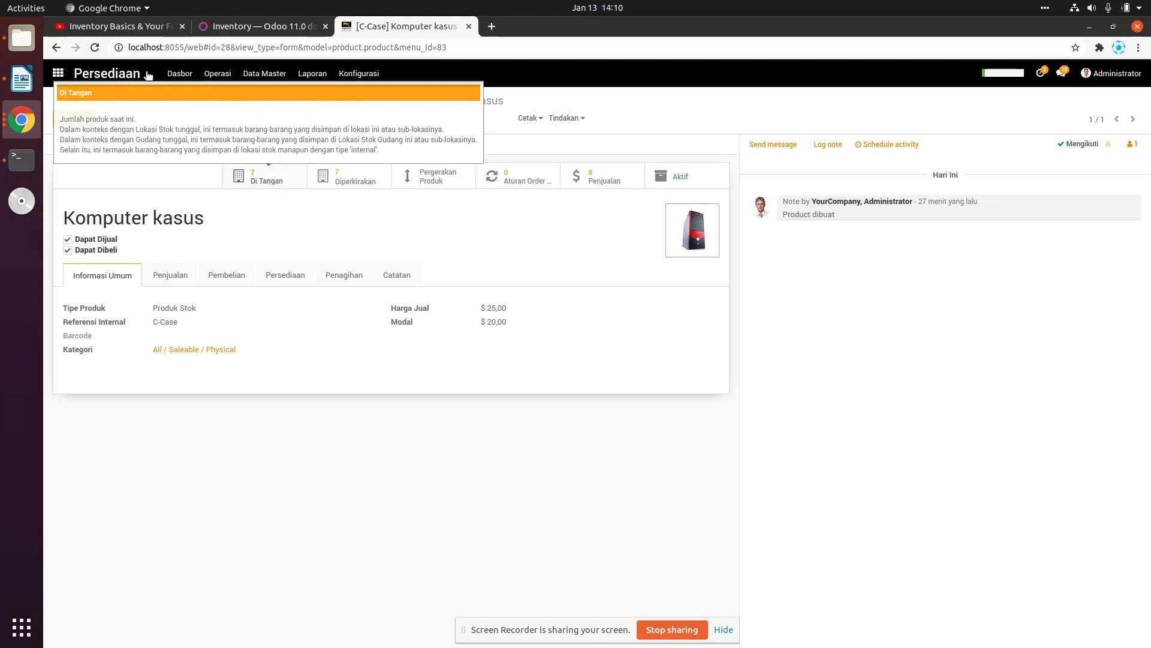
# Step: Create a new quotation in the Penjualan module with Agrolait as the customer
pyautogui.click(60, 73)
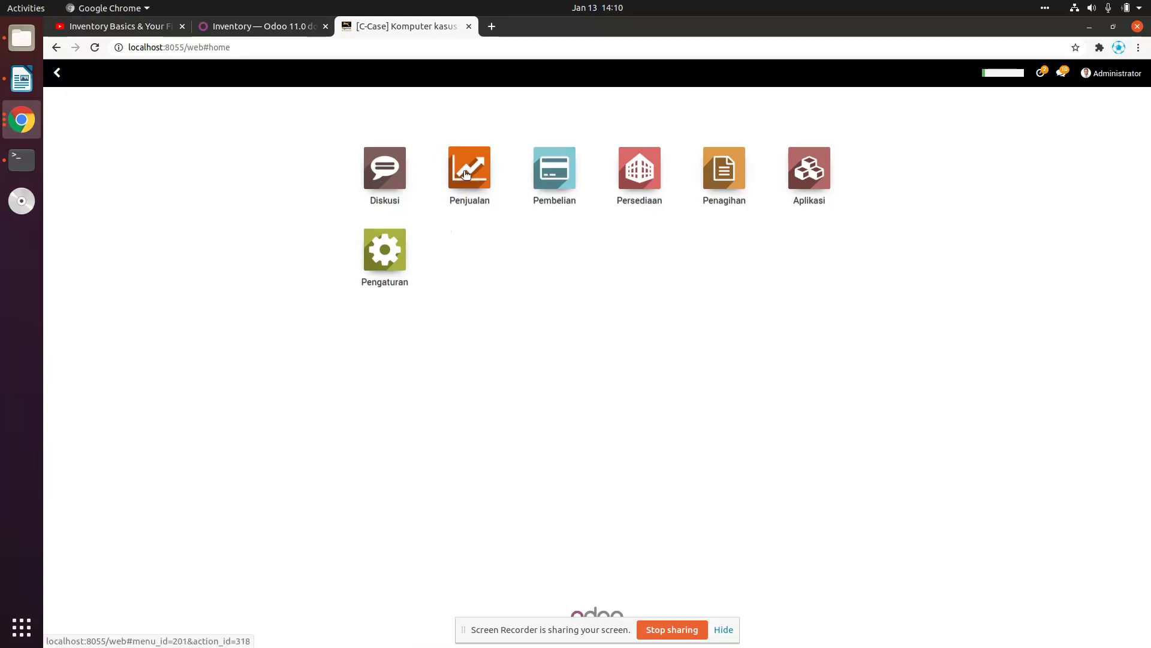
pyautogui.click(467, 174)
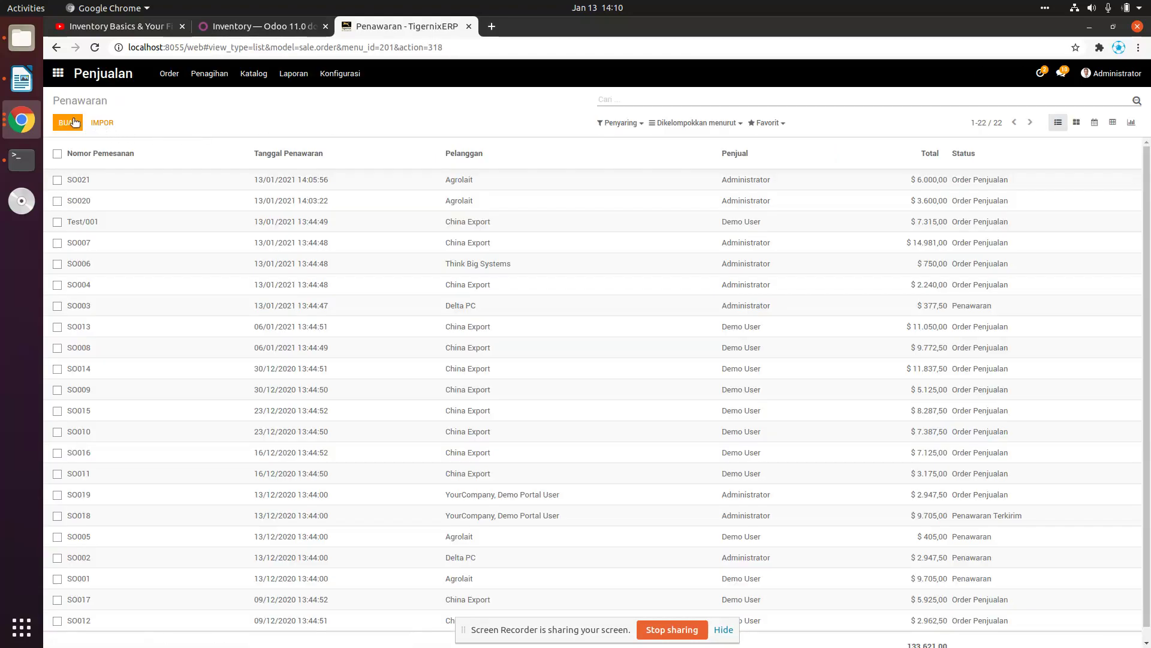
pyautogui.click(73, 122)
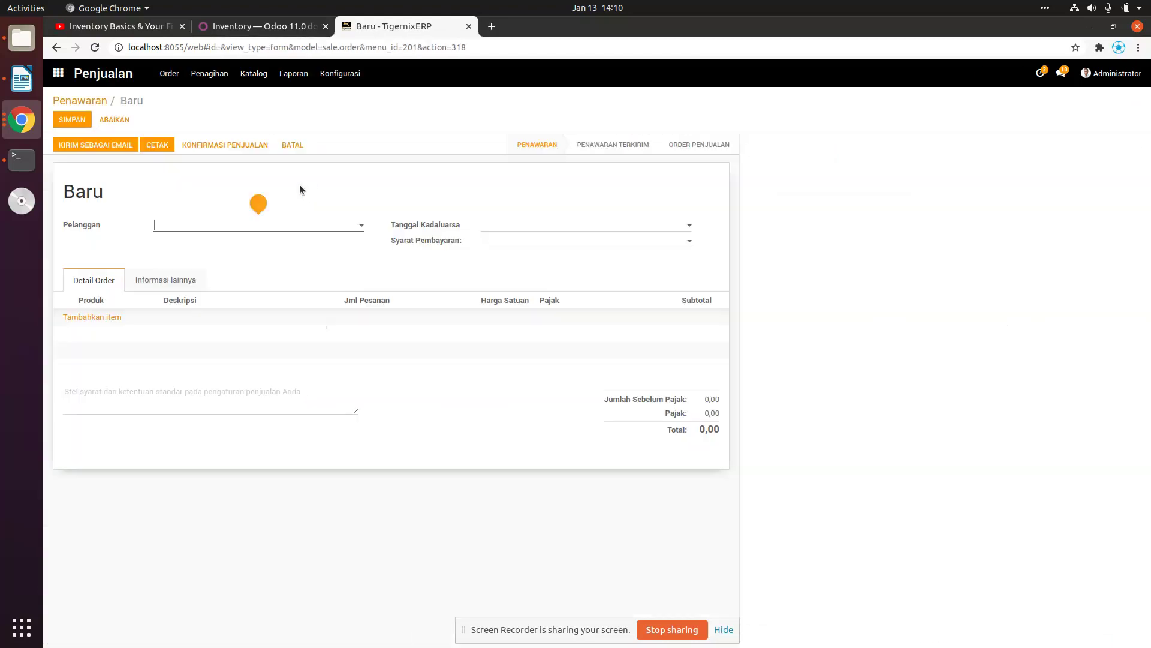
pyautogui.click(313, 226)
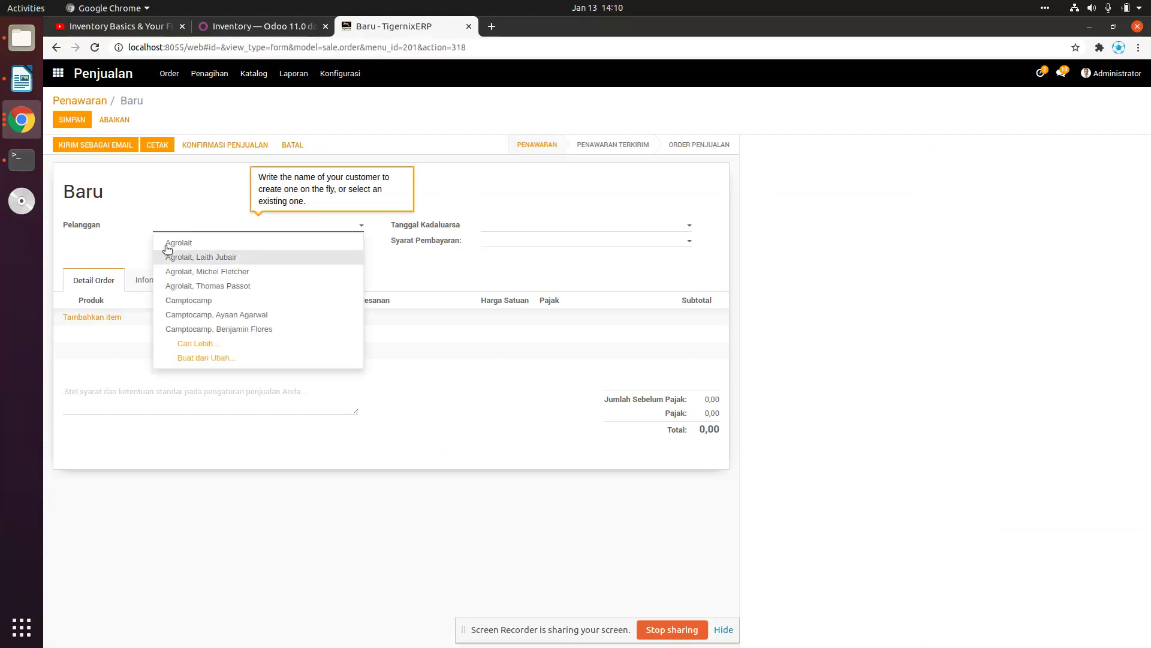
pyautogui.click(167, 241)
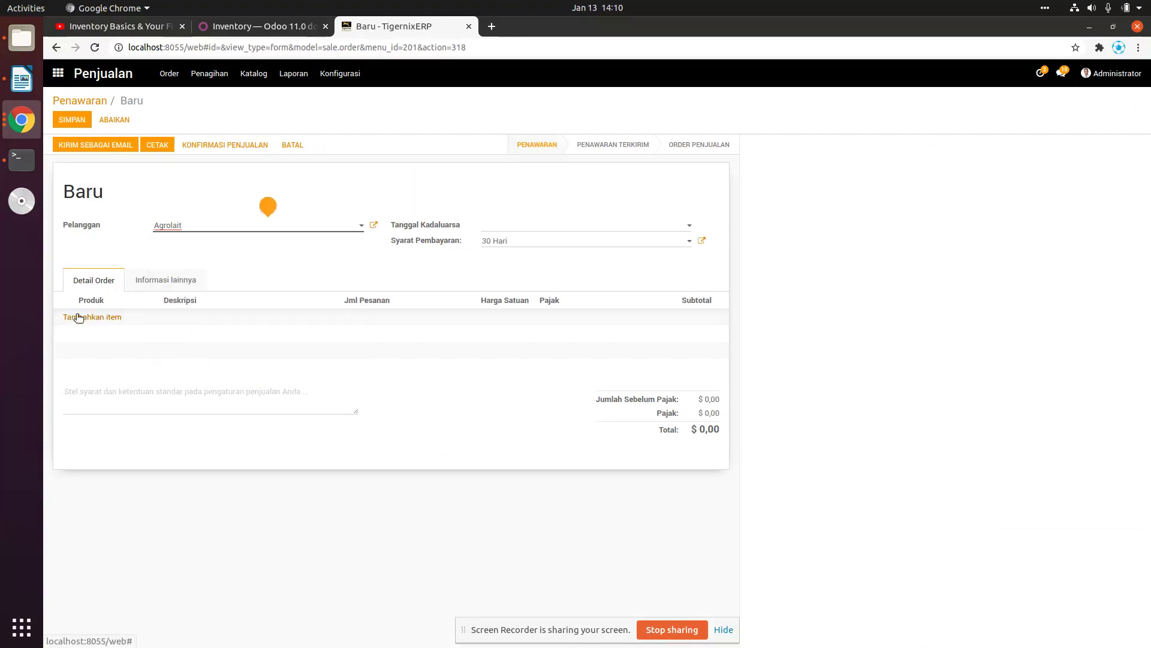
# Step: Add an order line for [C-Case] Komputer kasus with quantity 10, acknowledging the insufficient stock warning
pyautogui.click(117, 318)
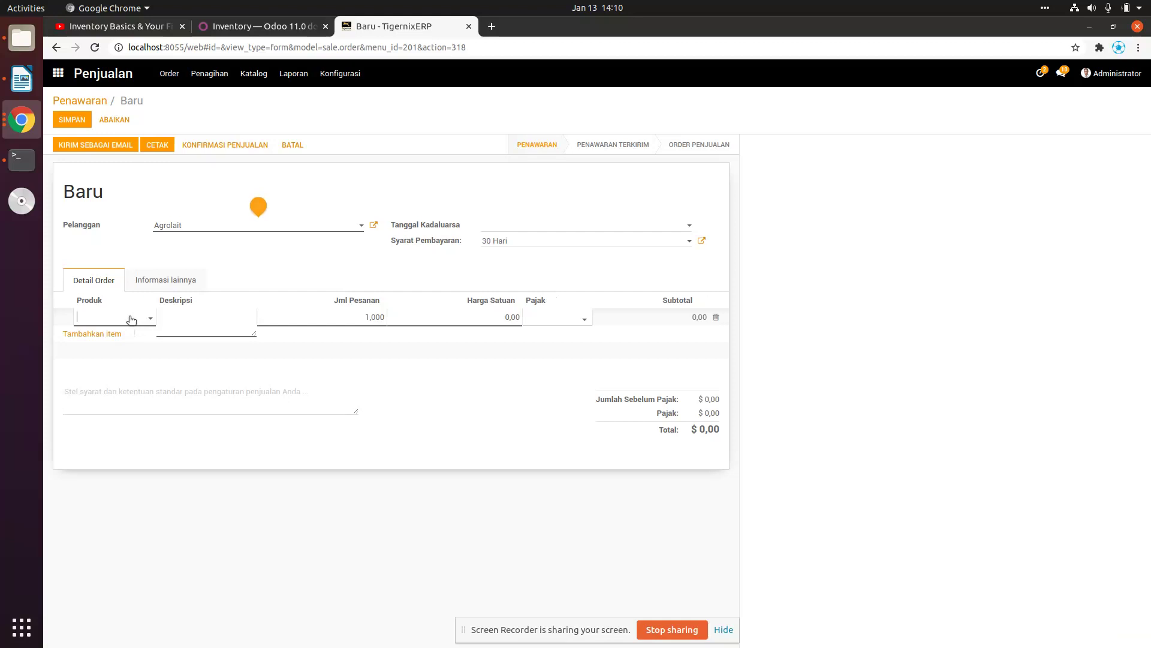
pyautogui.click(132, 319)
pyautogui.write('asus')
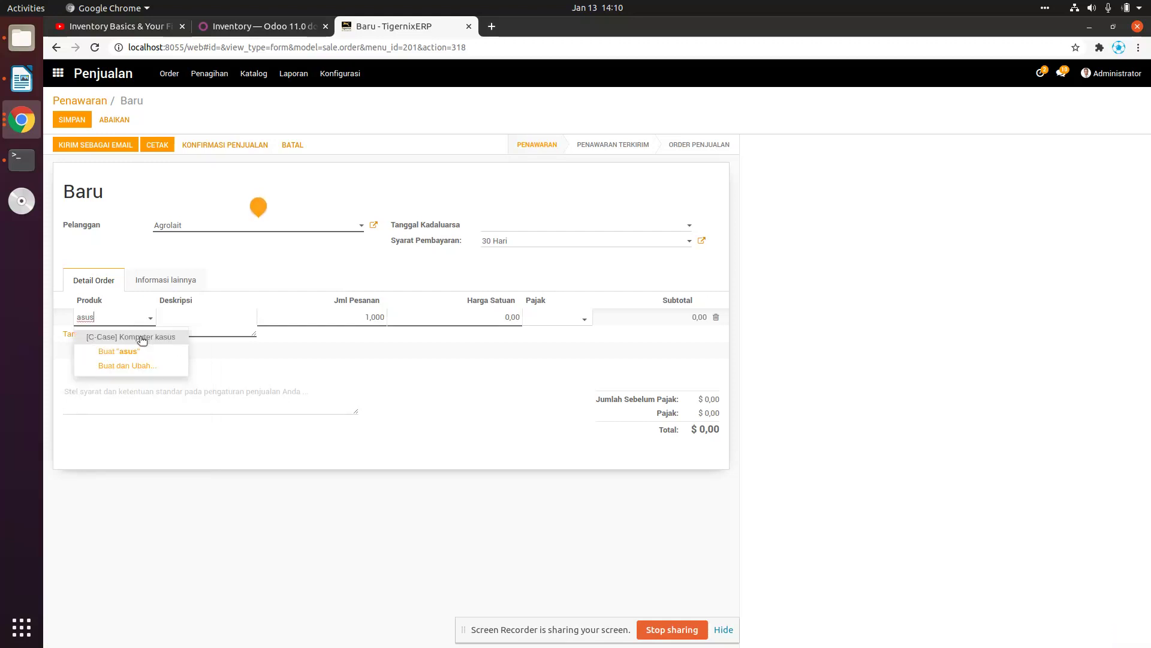
pyautogui.press('Return')
pyautogui.click(362, 316)
pyautogui.write('10')
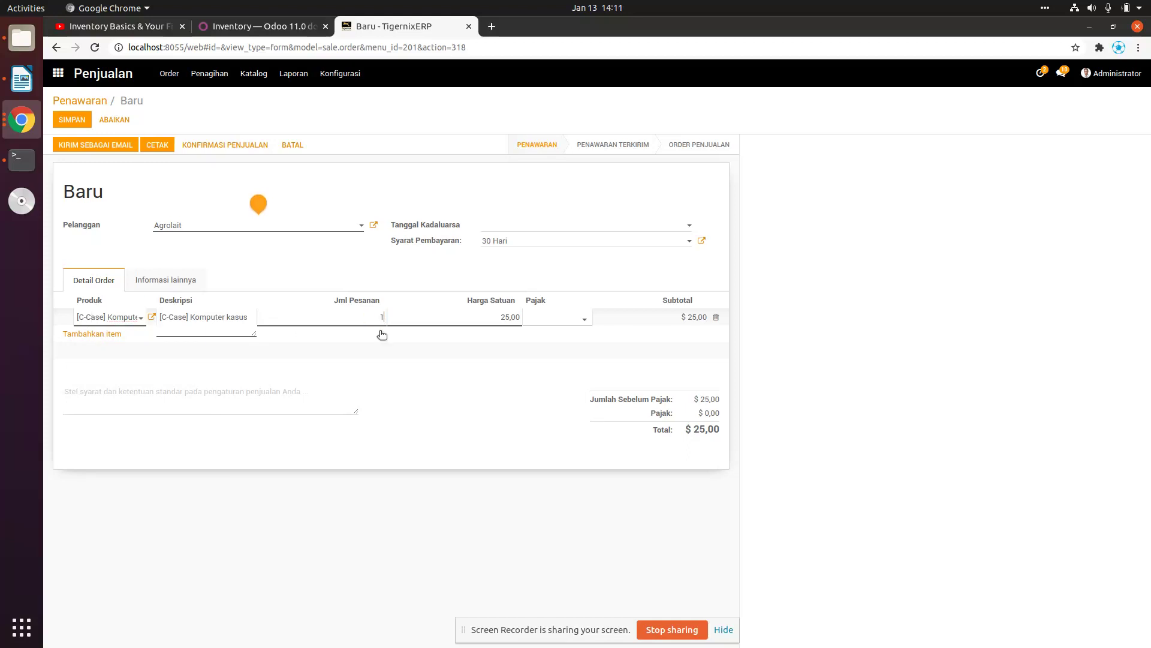
pyautogui.click(502, 315)
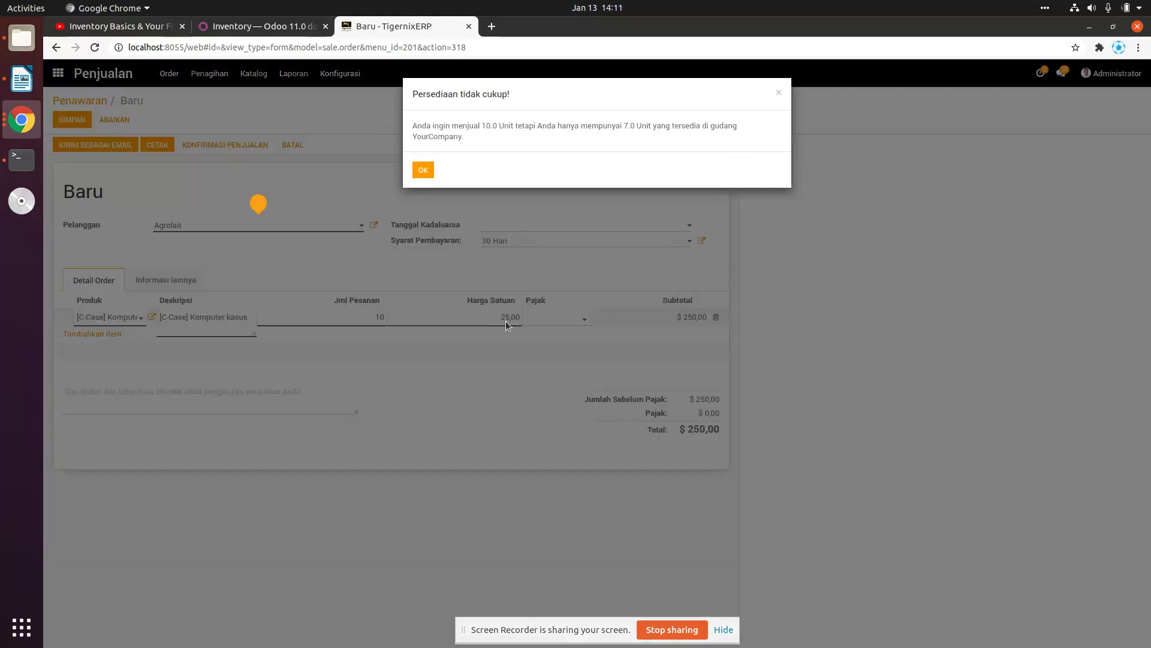
pyautogui.click(425, 171)
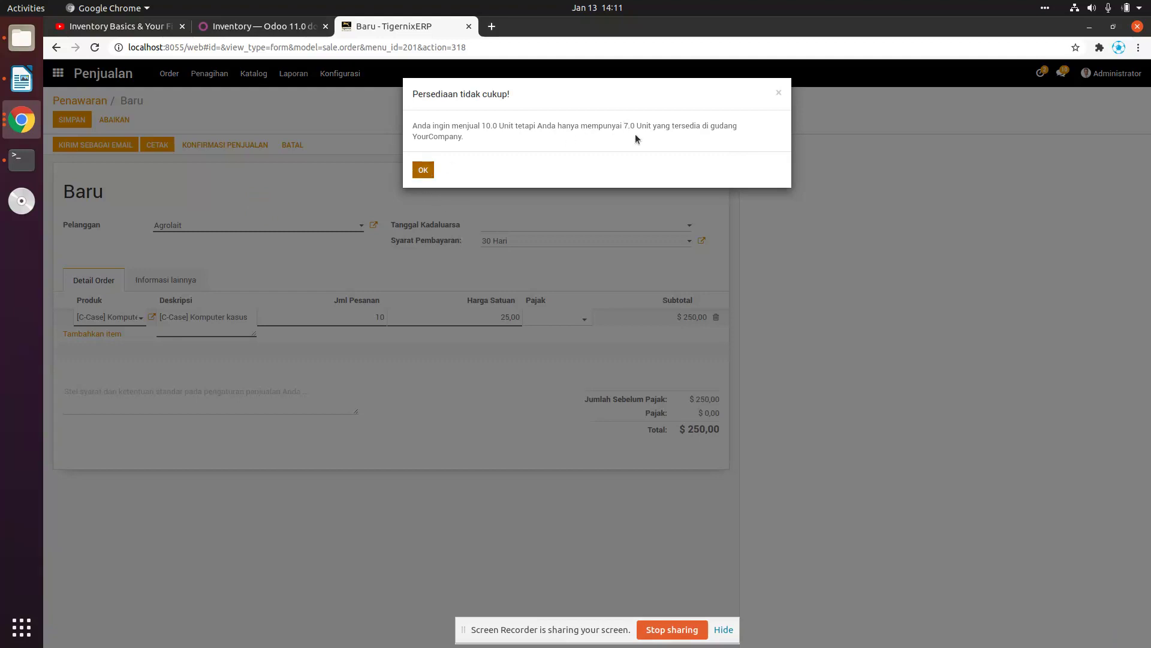
# Step: Set the Komputer kasus line's unit price to 1200
pyautogui.click(517, 332)
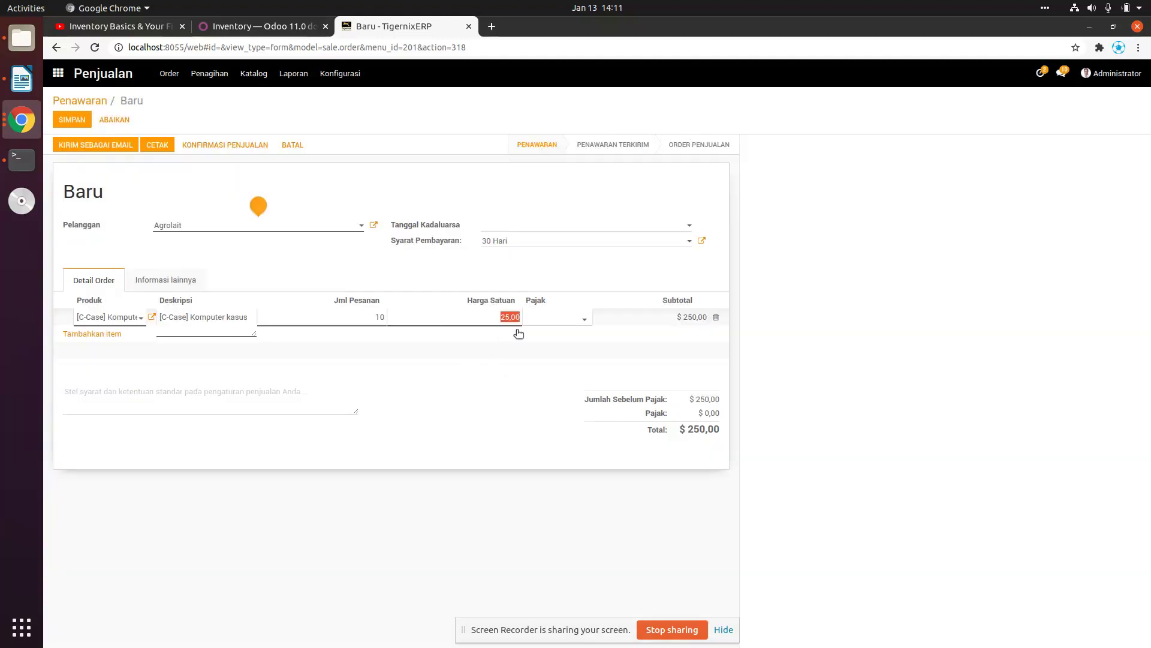
pyautogui.write('12000')
pyautogui.press('BackSpace')
pyautogui.click(423, 272)
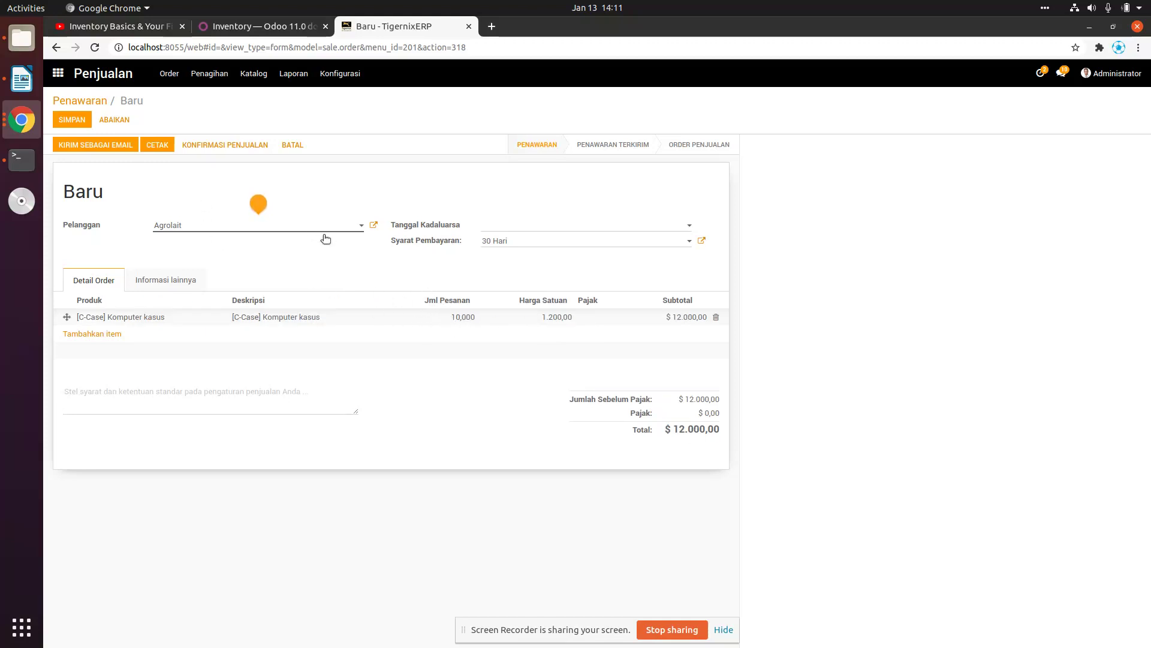
# Step: Confirm the Agrolait sale and open its delivery to examine the reserved quantity
pyautogui.click(204, 144)
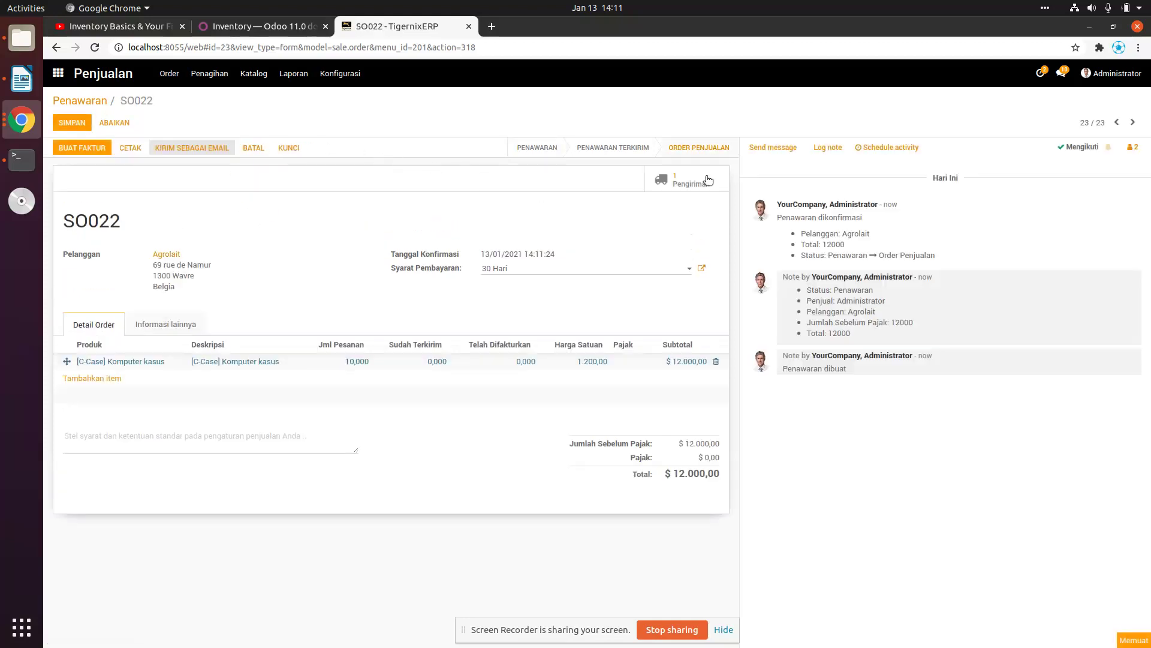
pyautogui.click(707, 176)
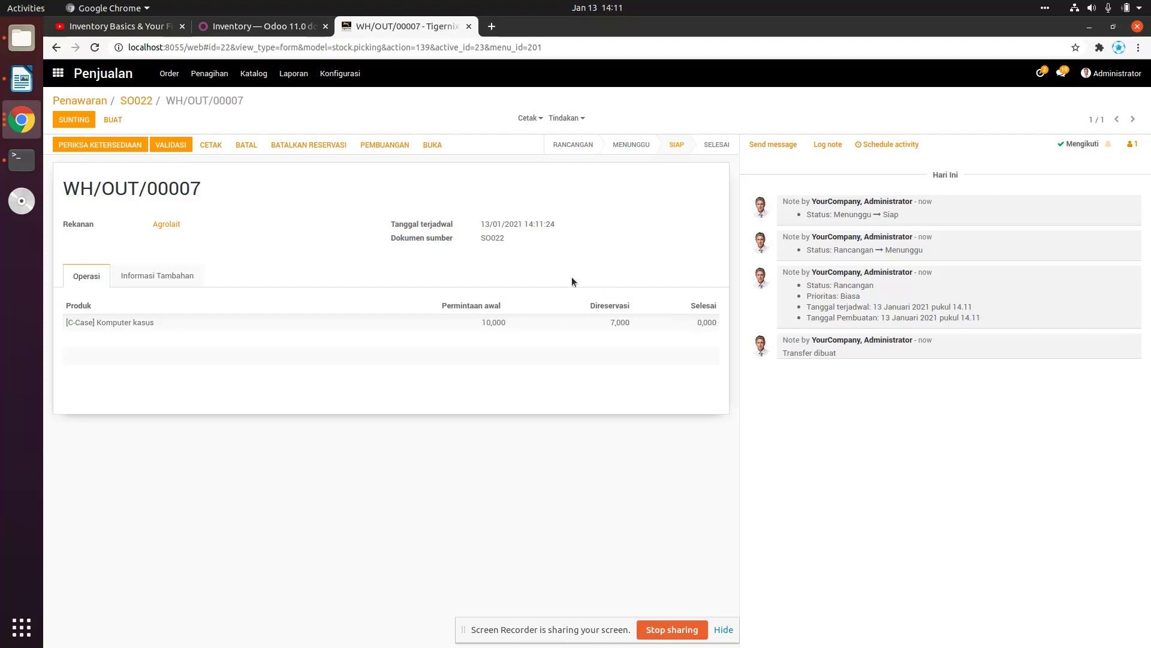
pyautogui.click(432, 307)
# Step: Recheck availability, validate the Agrolait delivery with its reserved quantities, and create a backorder for the remainder
pyautogui.click(95, 145)
pyautogui.click(167, 149)
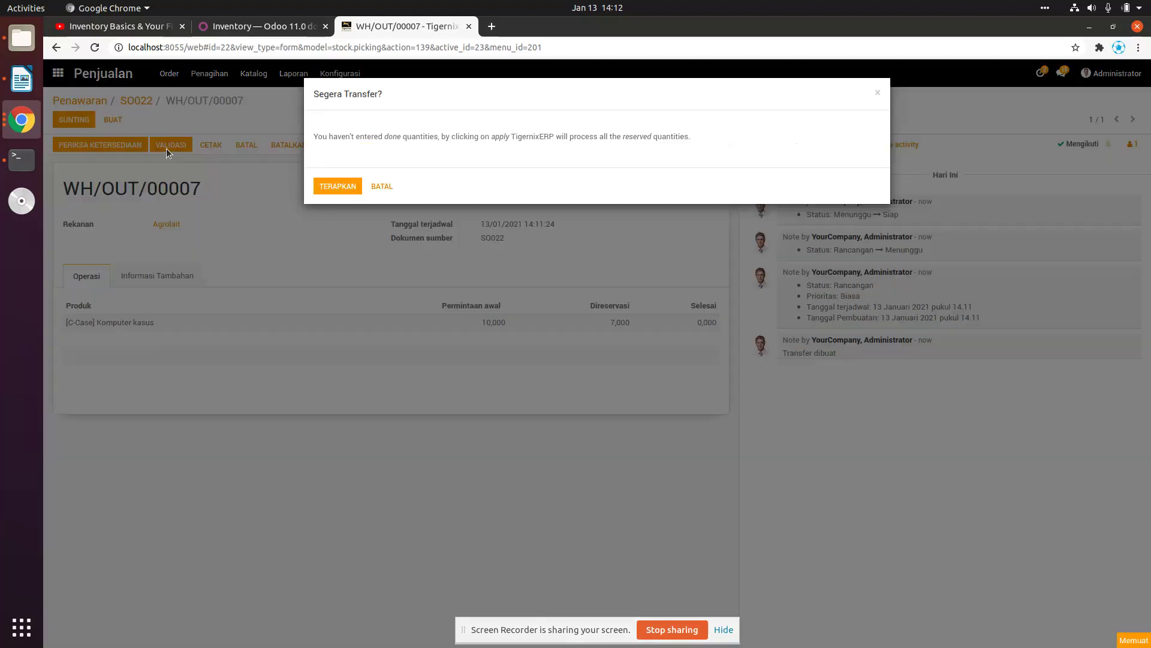
pyautogui.click(324, 188)
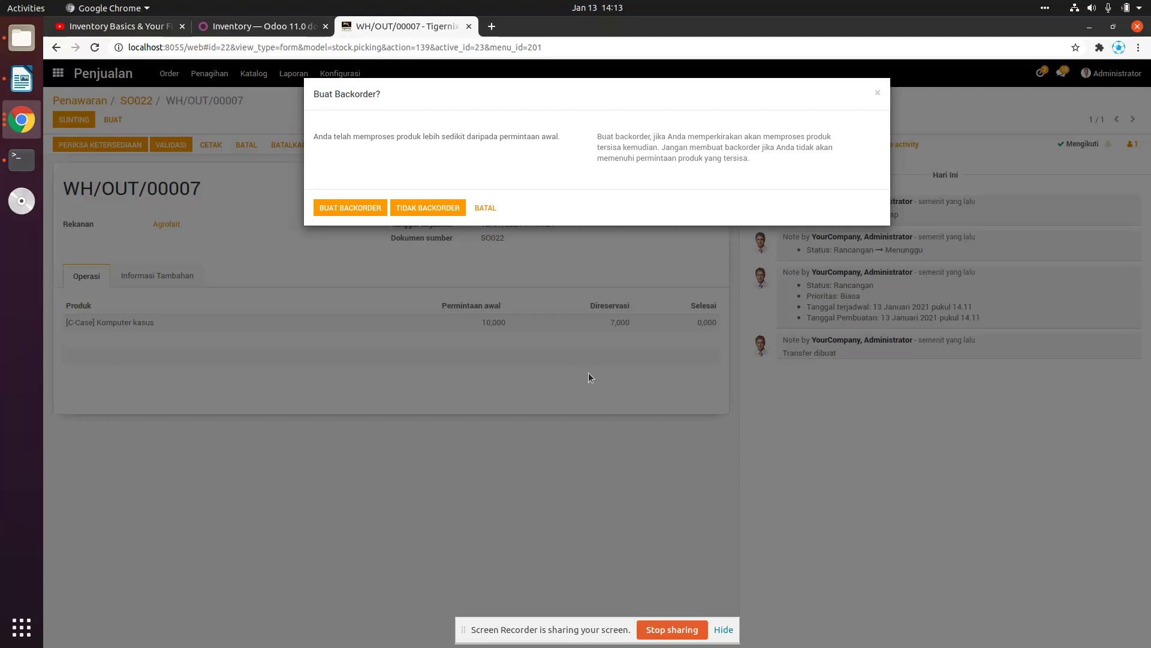
pyautogui.click(339, 209)
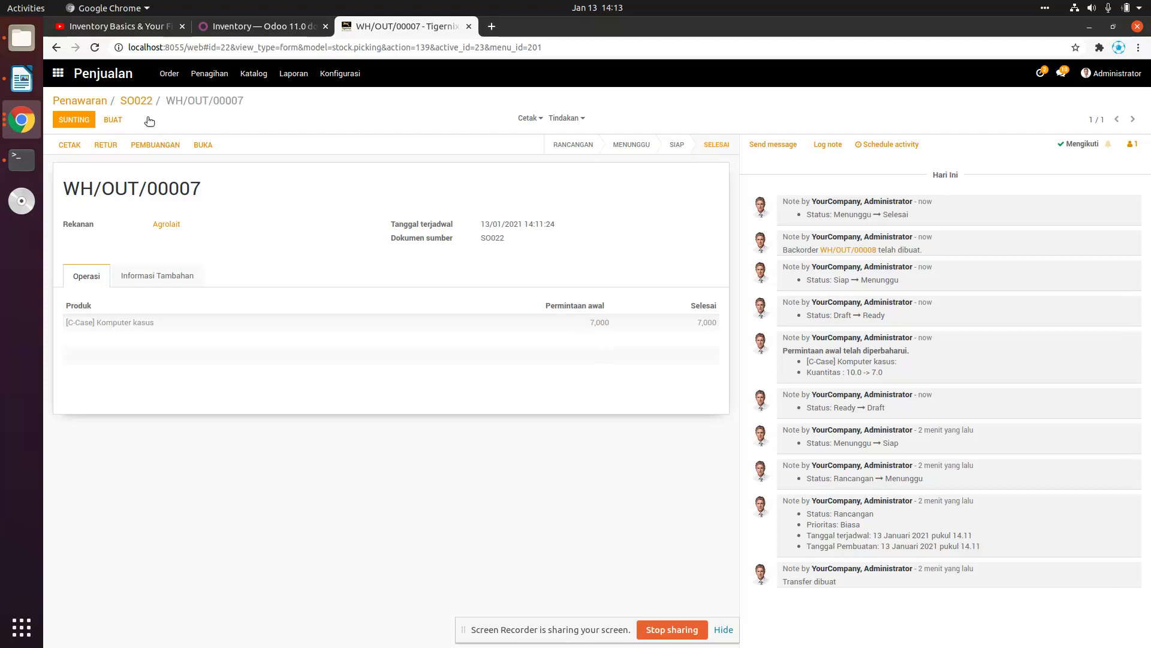
# Step: Return to sales order SO022 and open its waiting backorder delivery to examine the outstanding demand
pyautogui.click(137, 105)
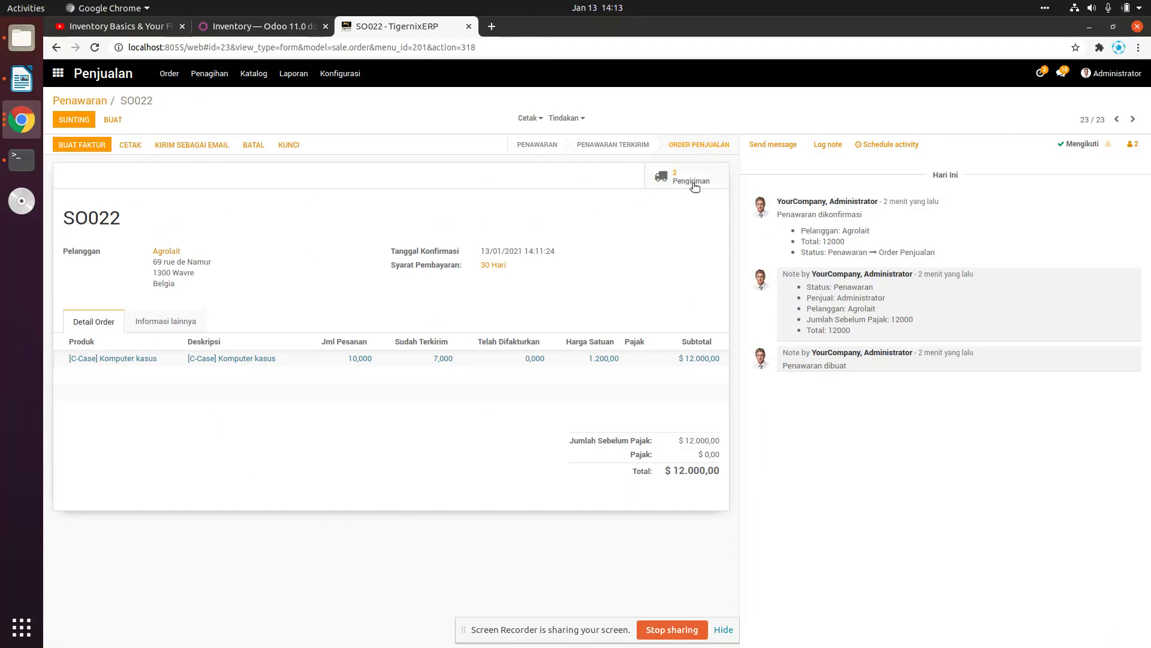
pyautogui.click(696, 181)
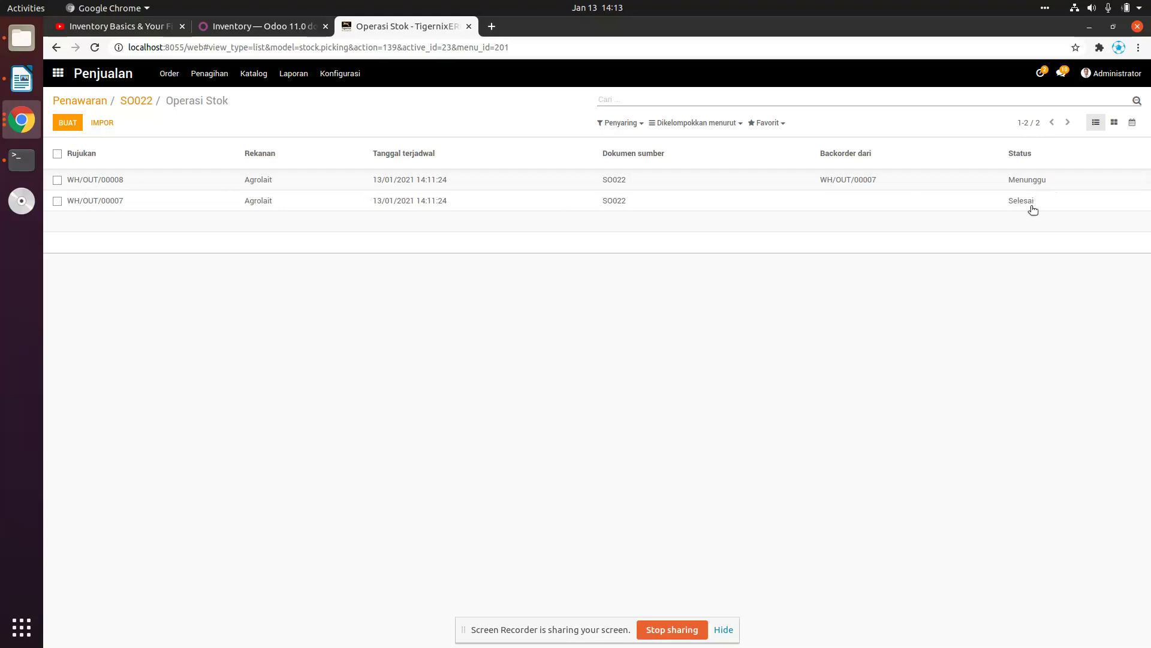
pyautogui.click(128, 181)
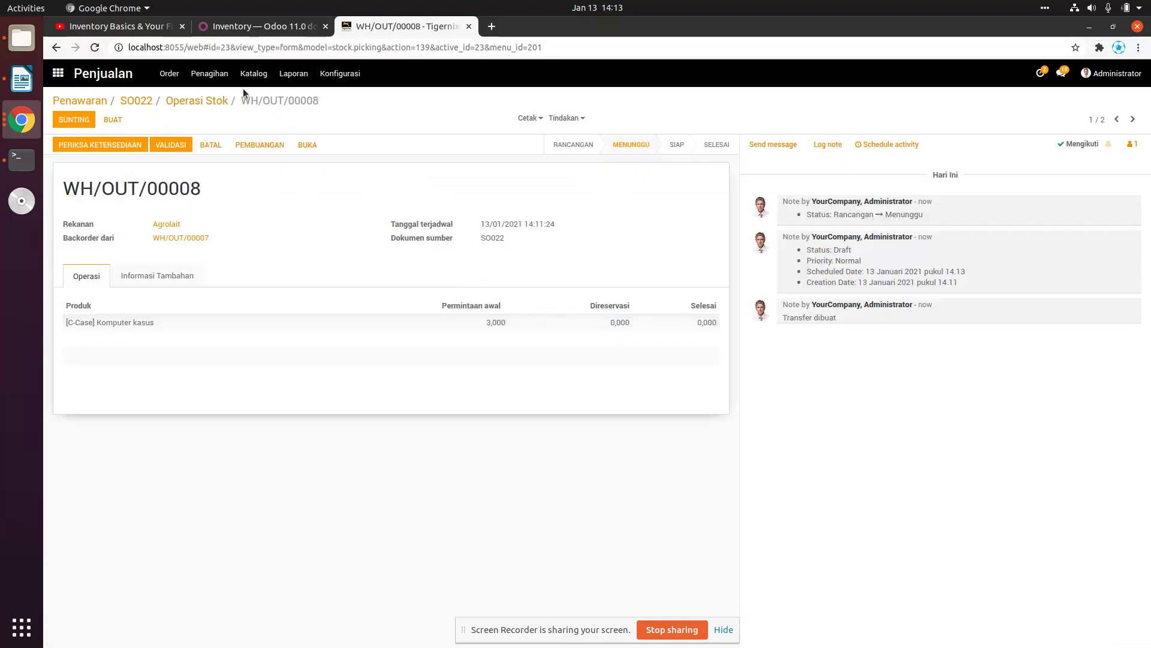
# Step: Create a new request for quotation in the Pembelian module with ASUSTeK as the supplier
pyautogui.click(58, 73)
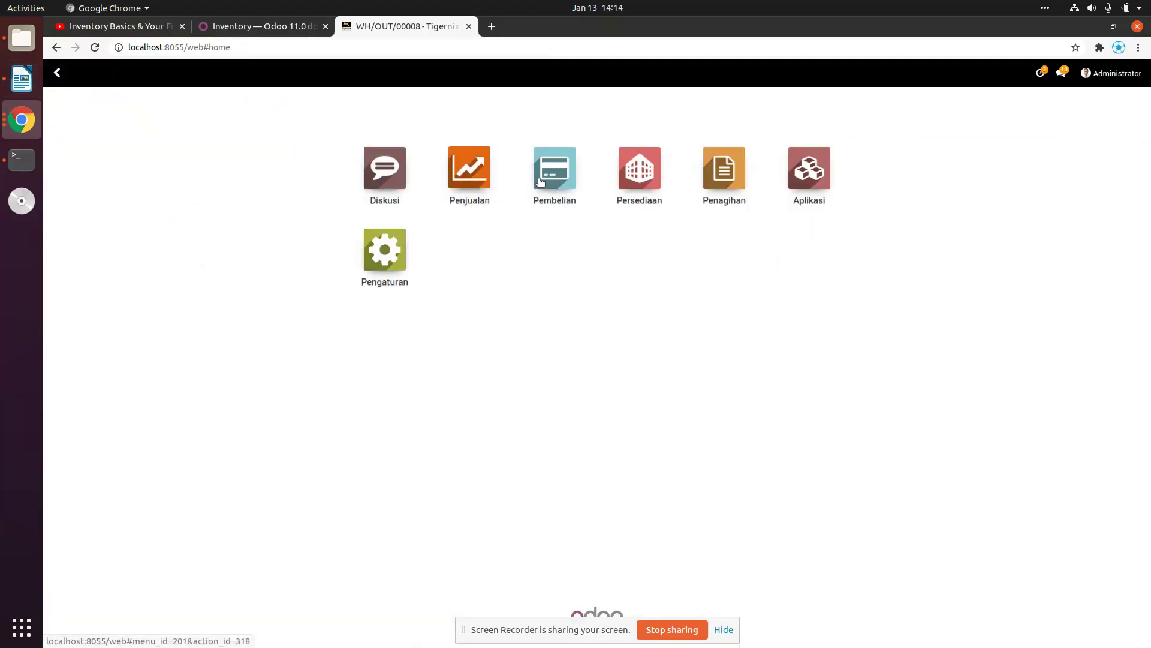
pyautogui.click(540, 181)
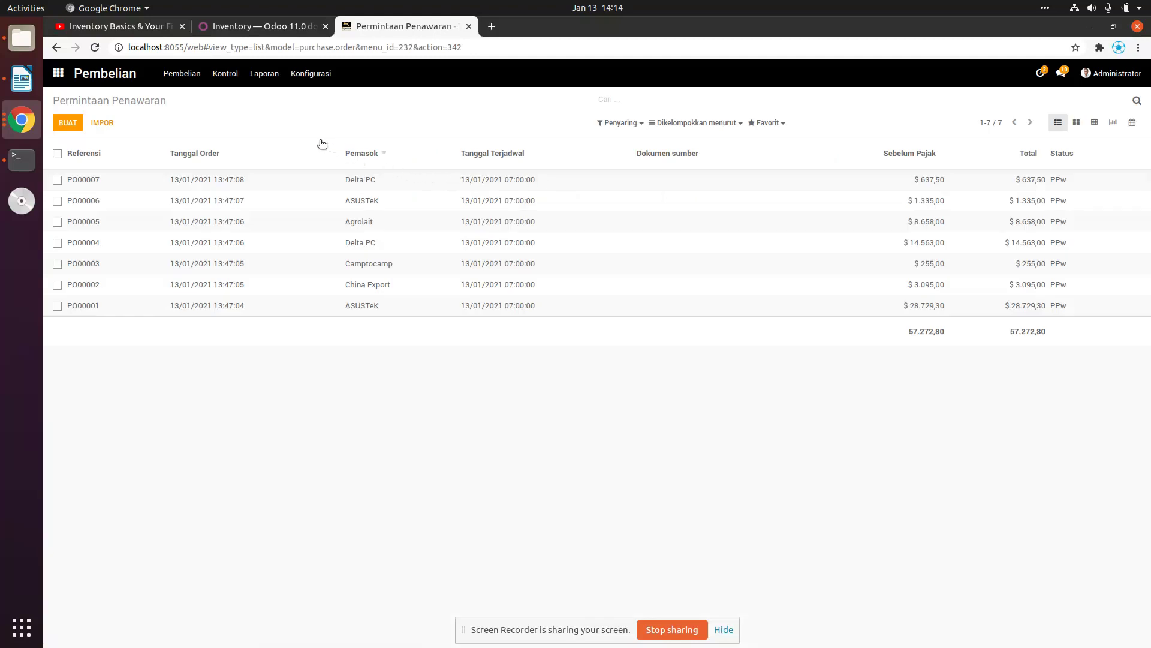
pyautogui.click(67, 123)
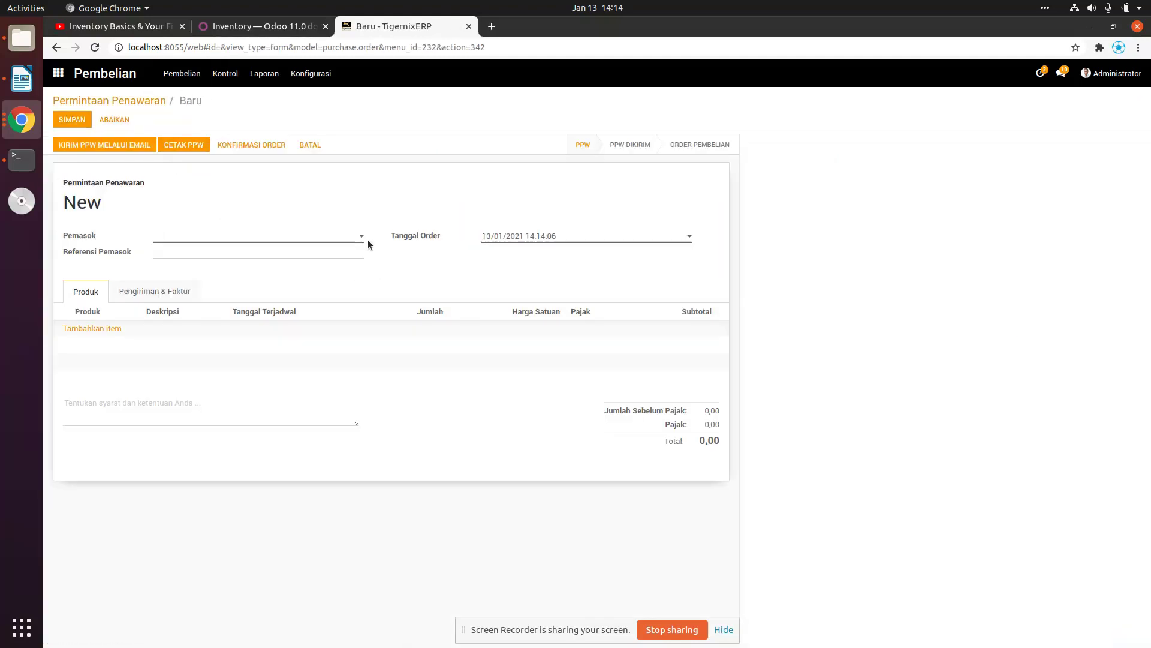
pyautogui.click(357, 241)
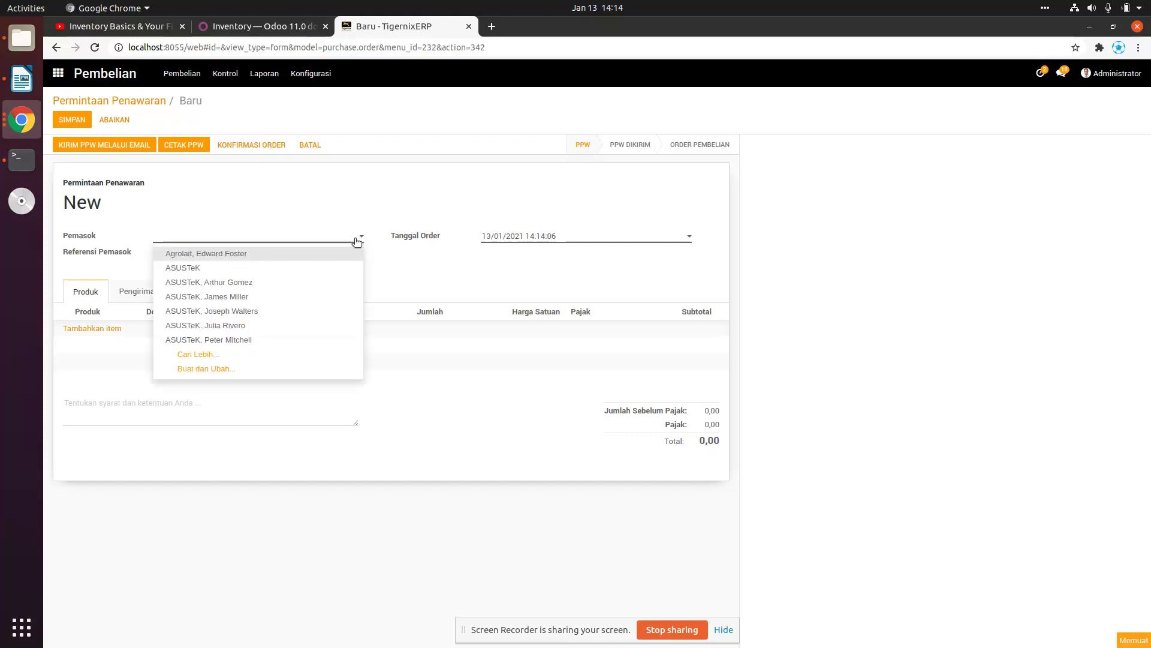
pyautogui.click(214, 267)
# Step: Add a purchase line for [C-Case] Komputer kasus with quantity 3 and confirm the ASUSTeK order
pyautogui.click(105, 329)
pyautogui.write('asus')
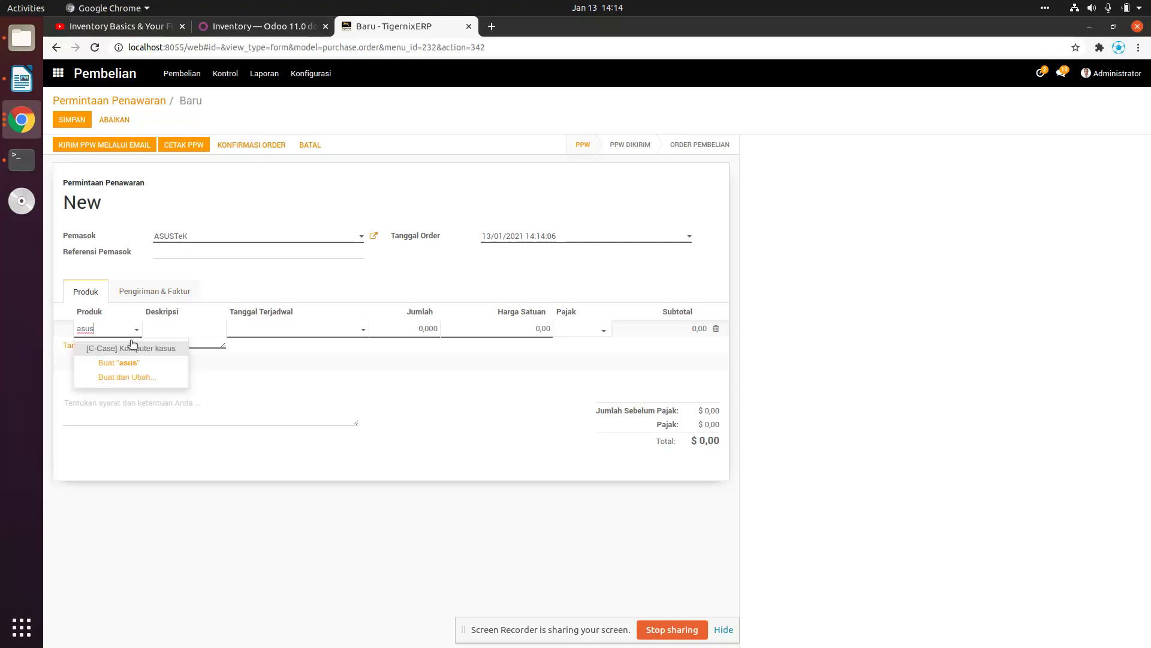
pyautogui.click(109, 352)
pyautogui.click(418, 329)
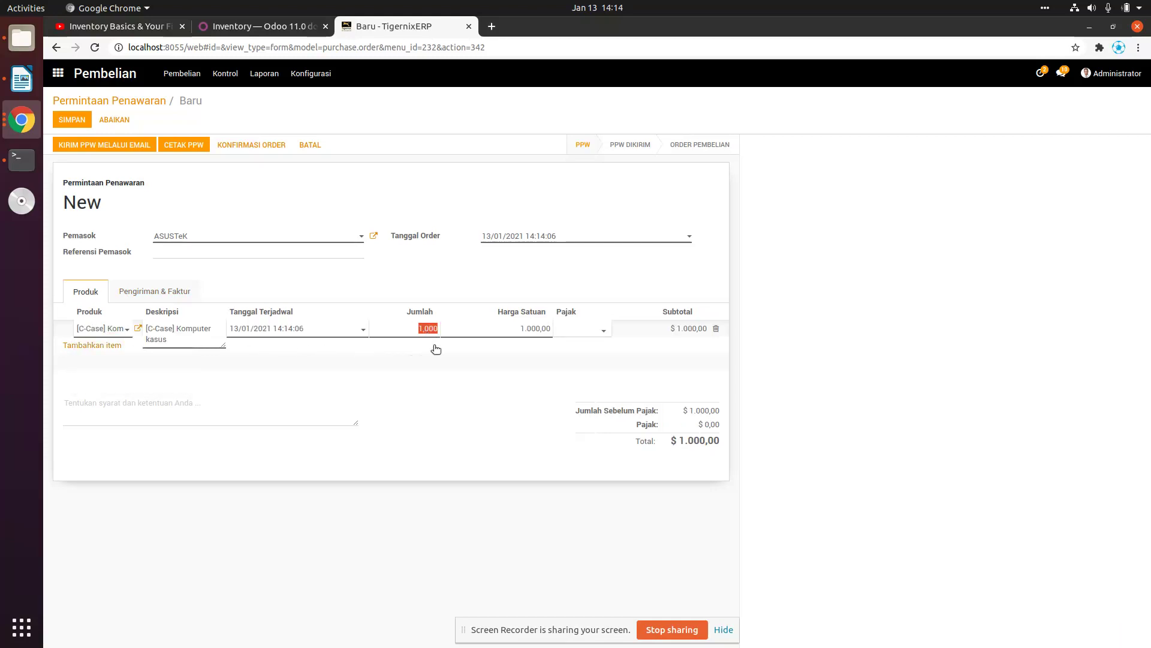
pyautogui.write('3')
pyautogui.click(469, 275)
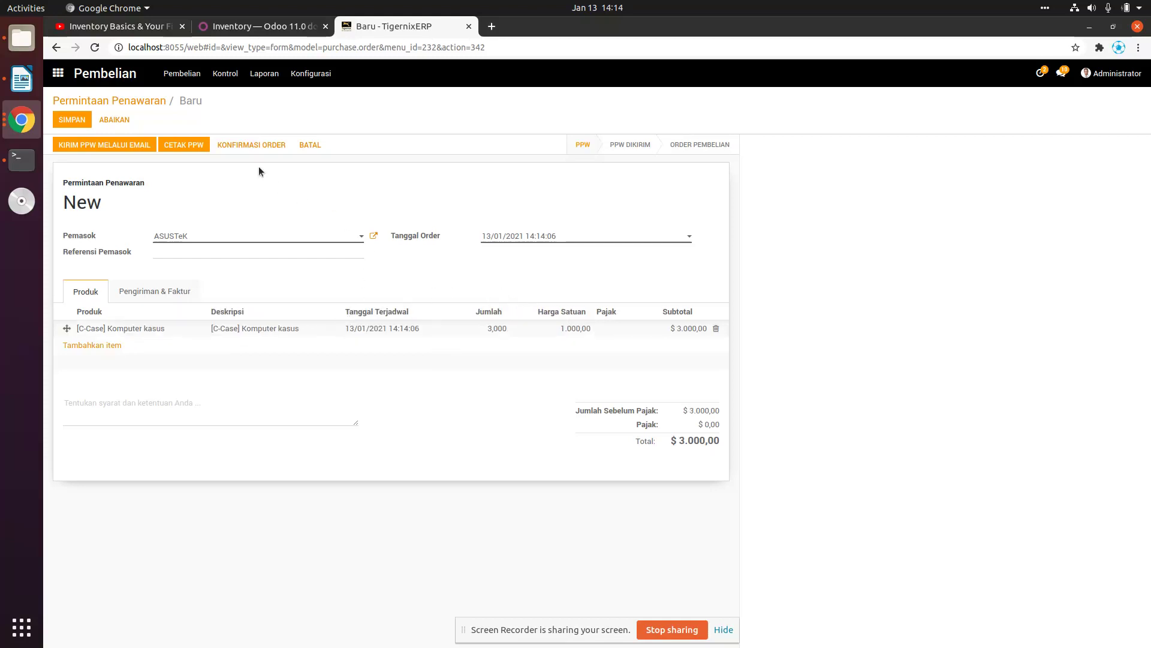
pyautogui.click(248, 146)
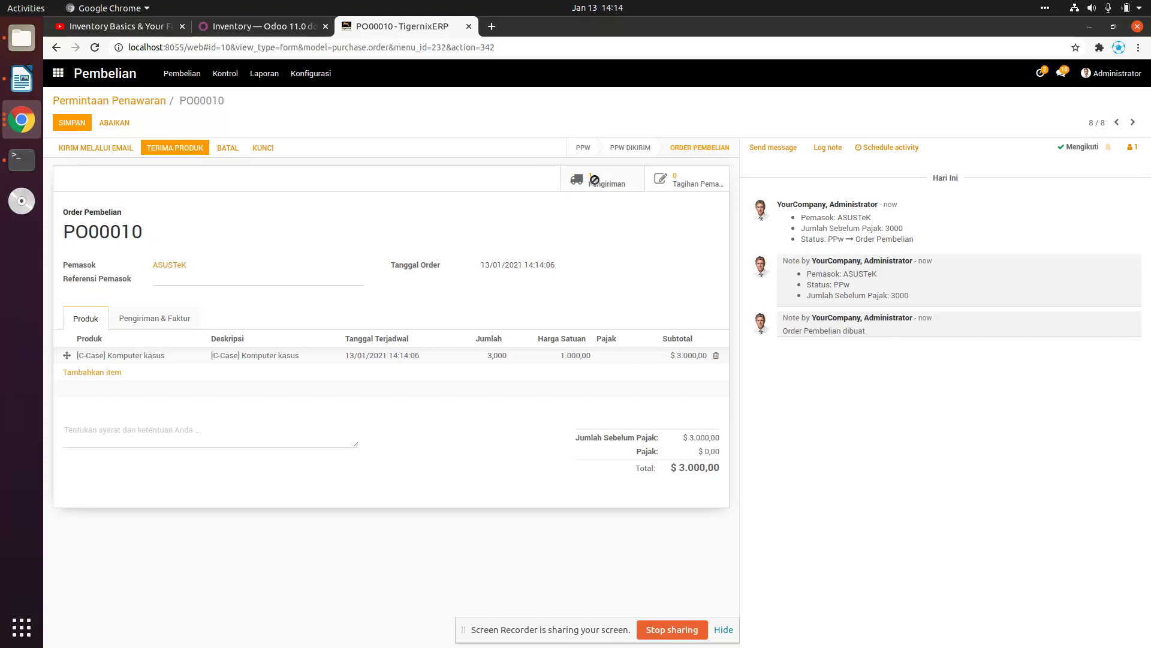
# Step: Open the incoming shipment of the ASUSTeK purchase order and validate receipt of all ordered Komputer kasus units
pyautogui.click(594, 180)
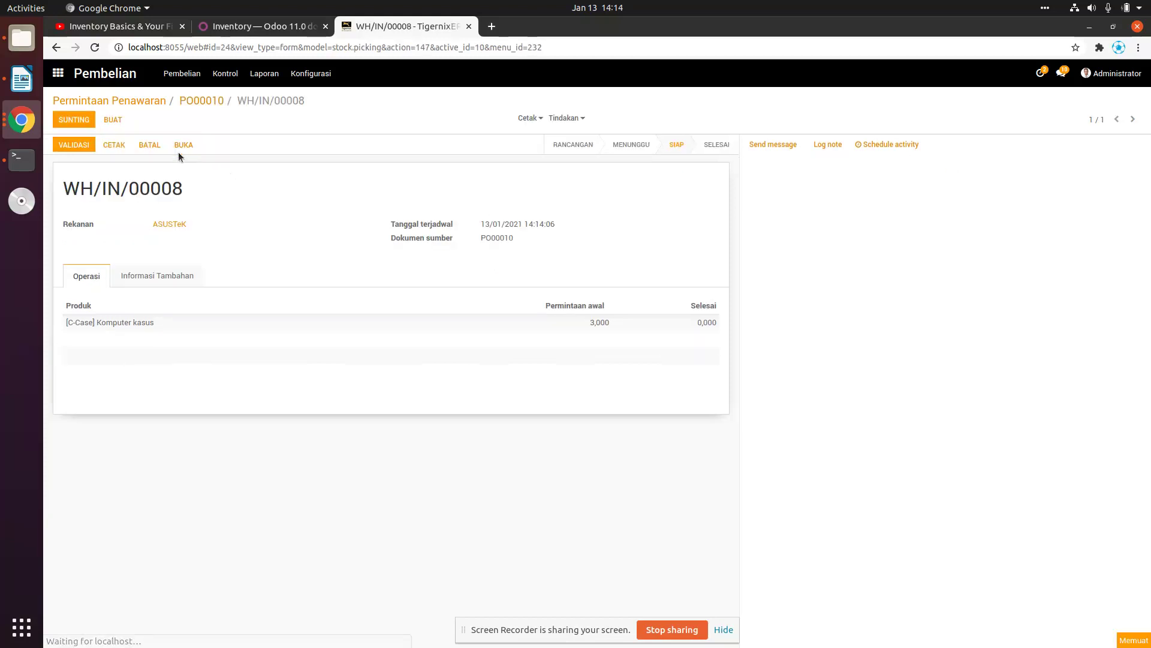
pyautogui.click(78, 146)
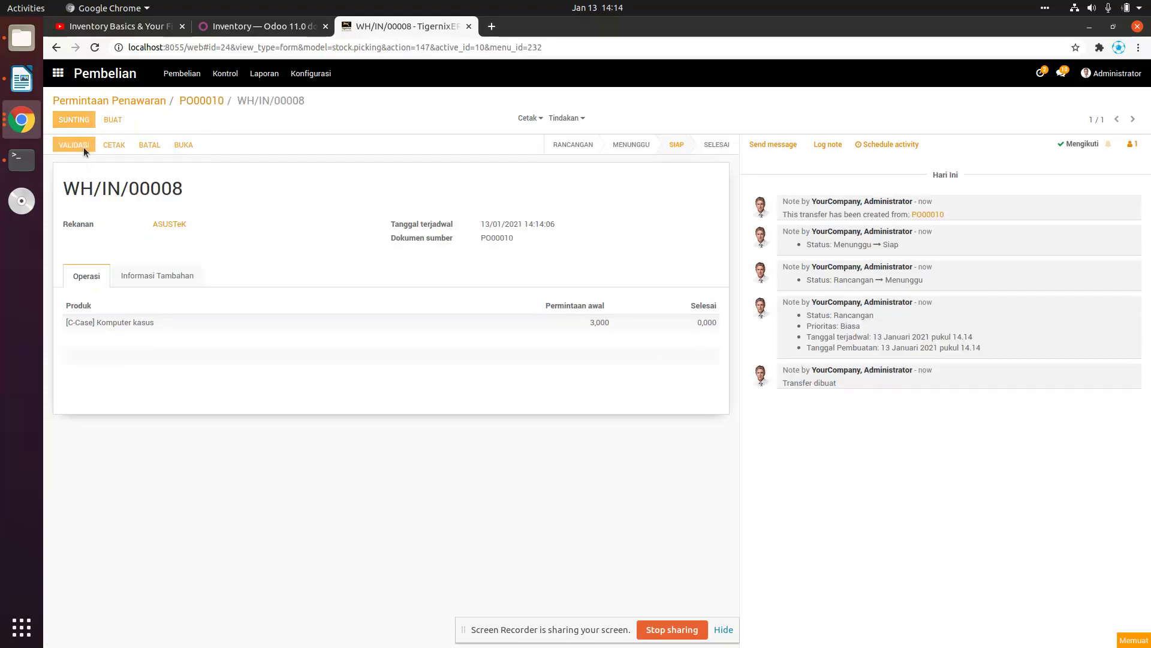
pyautogui.click(340, 186)
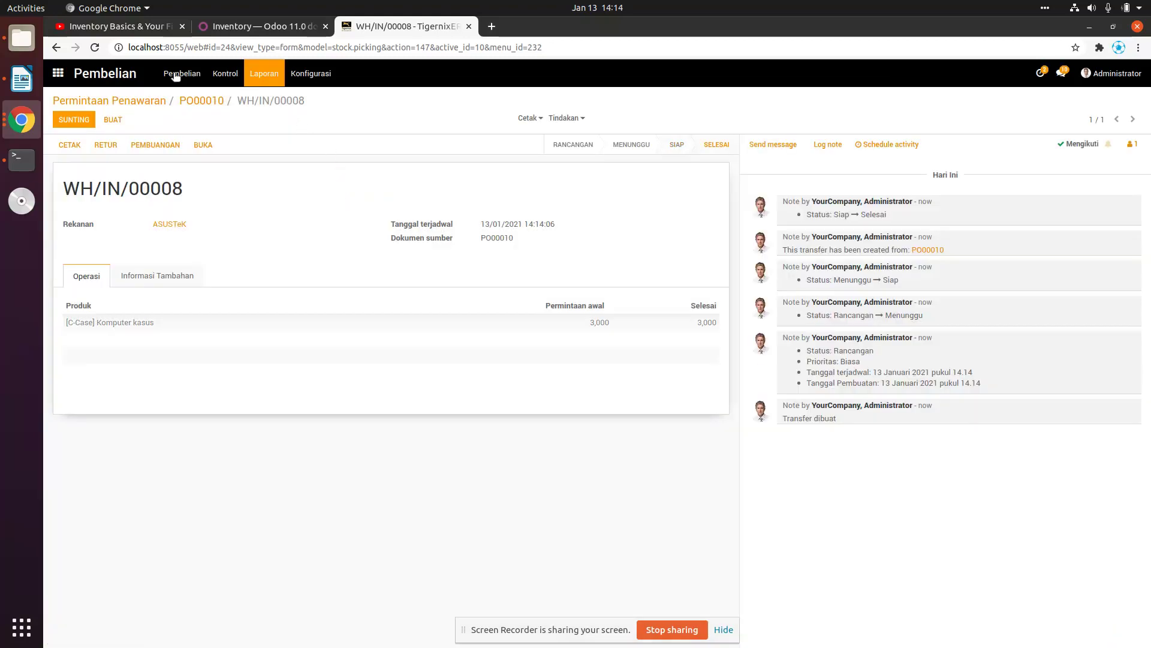
# Step: Open Agrolait's waiting backorder delivery from the complete list of delivery orders in the Persediaan module
pyautogui.click(57, 74)
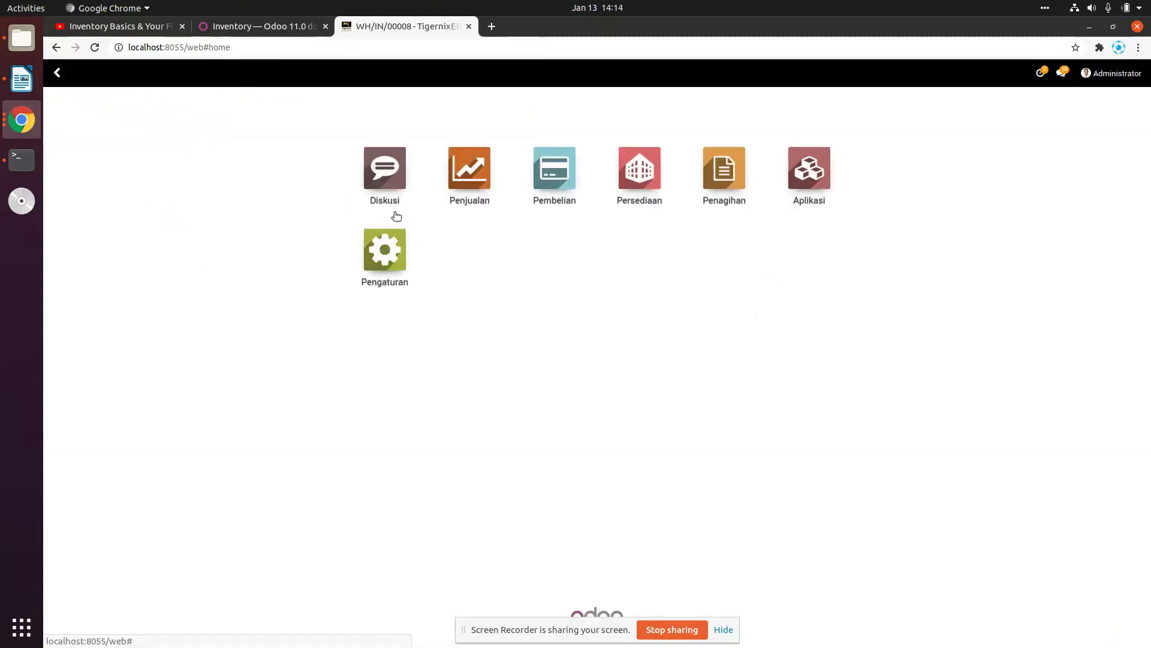
pyautogui.click(635, 171)
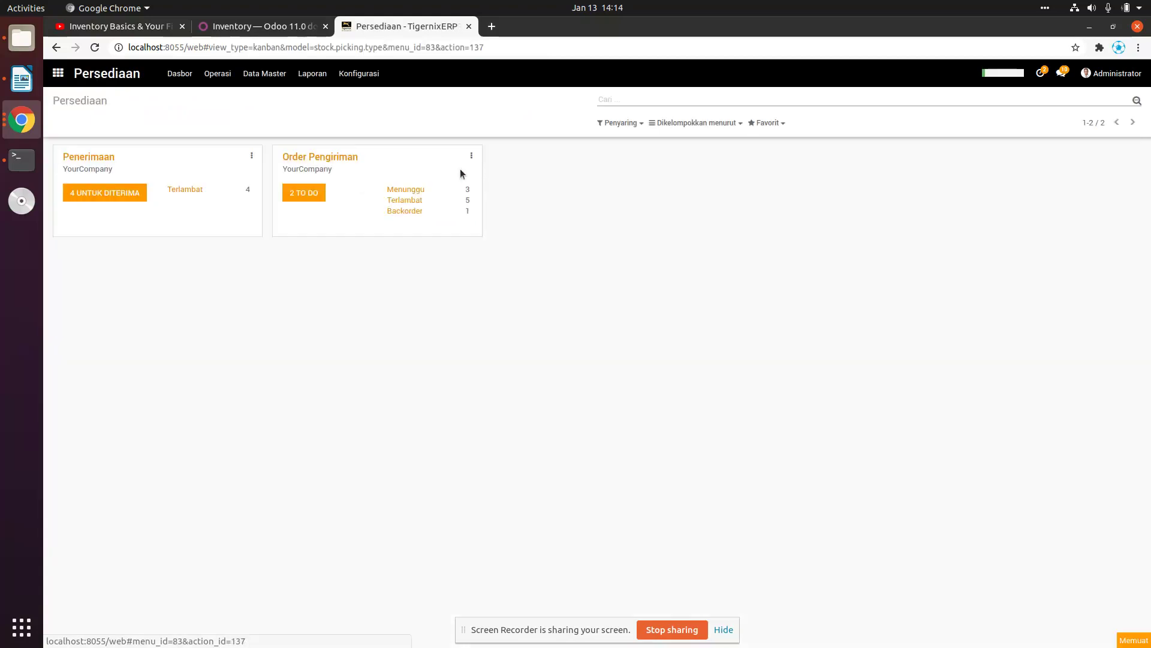
pyautogui.click(300, 194)
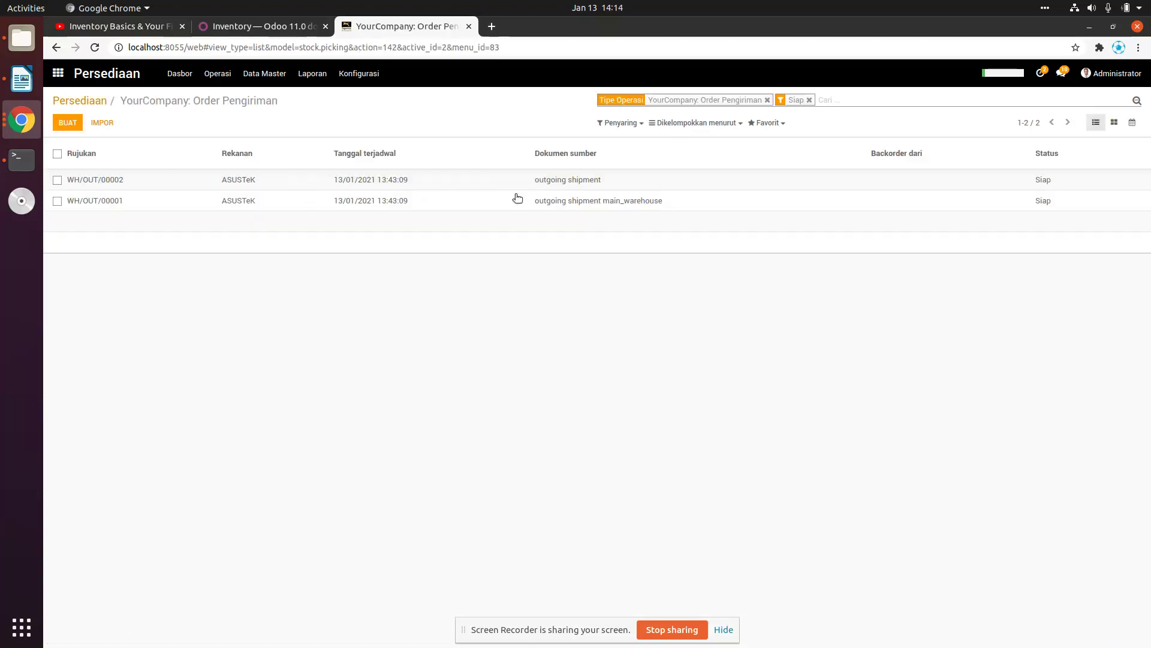
pyautogui.click(90, 101)
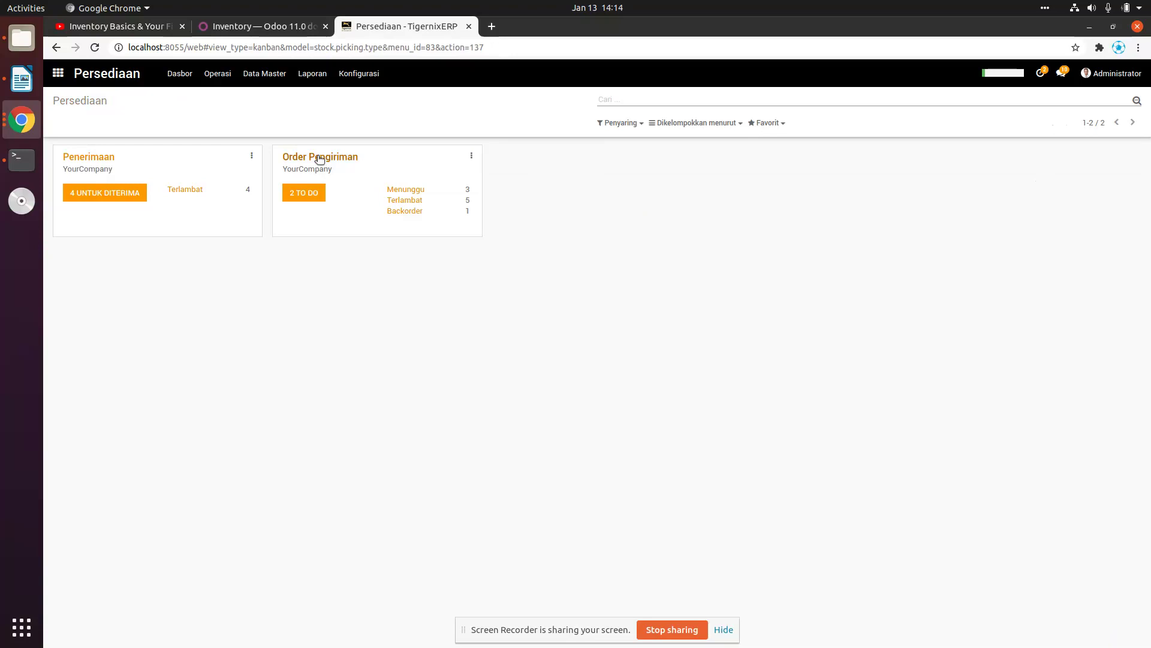
pyautogui.click(318, 156)
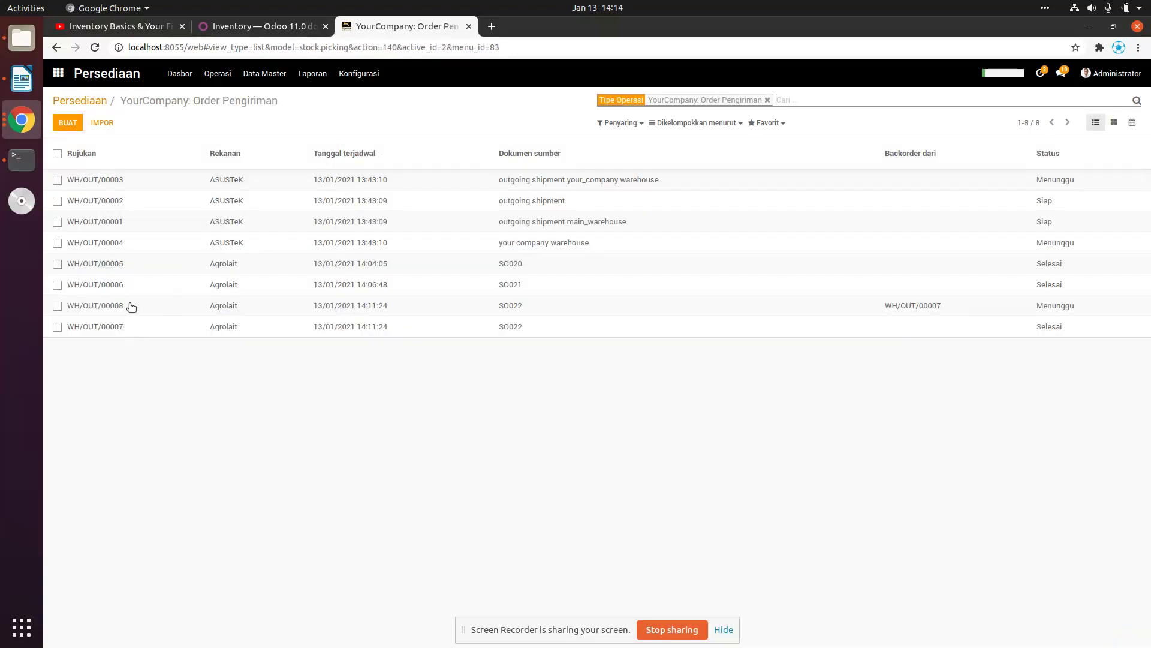
pyautogui.click(910, 306)
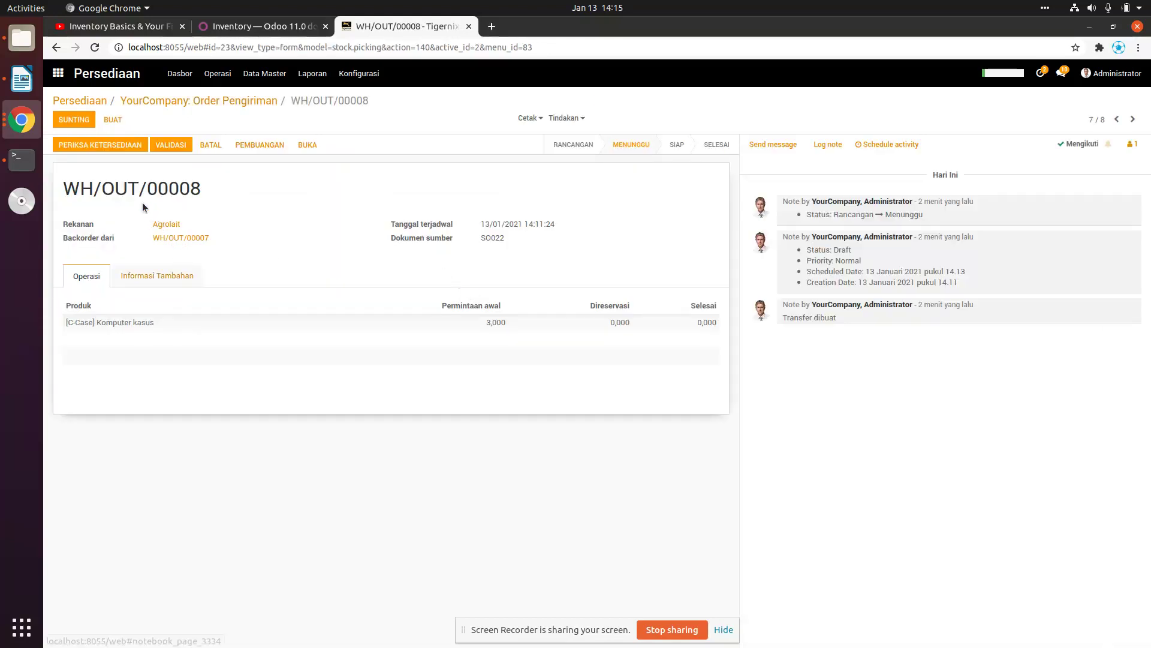
# Step: Recheck availability on the Agrolait backorder, validate it with all reserved quantities, and return to the Persediaan overview
pyautogui.click(93, 154)
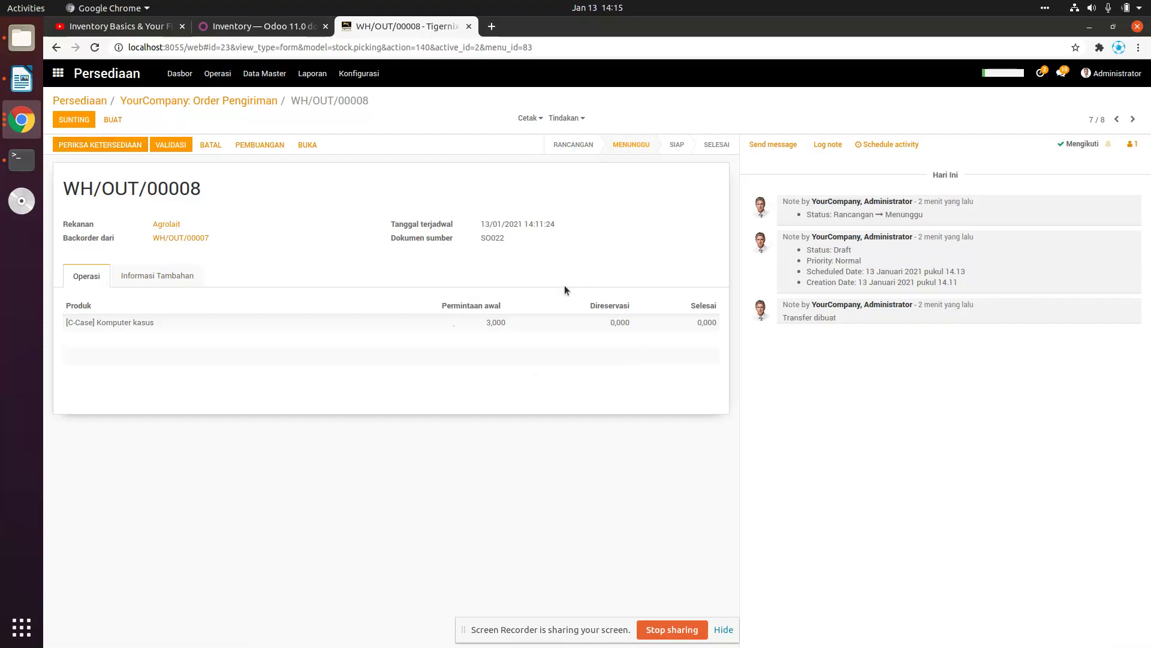
pyautogui.click(93, 150)
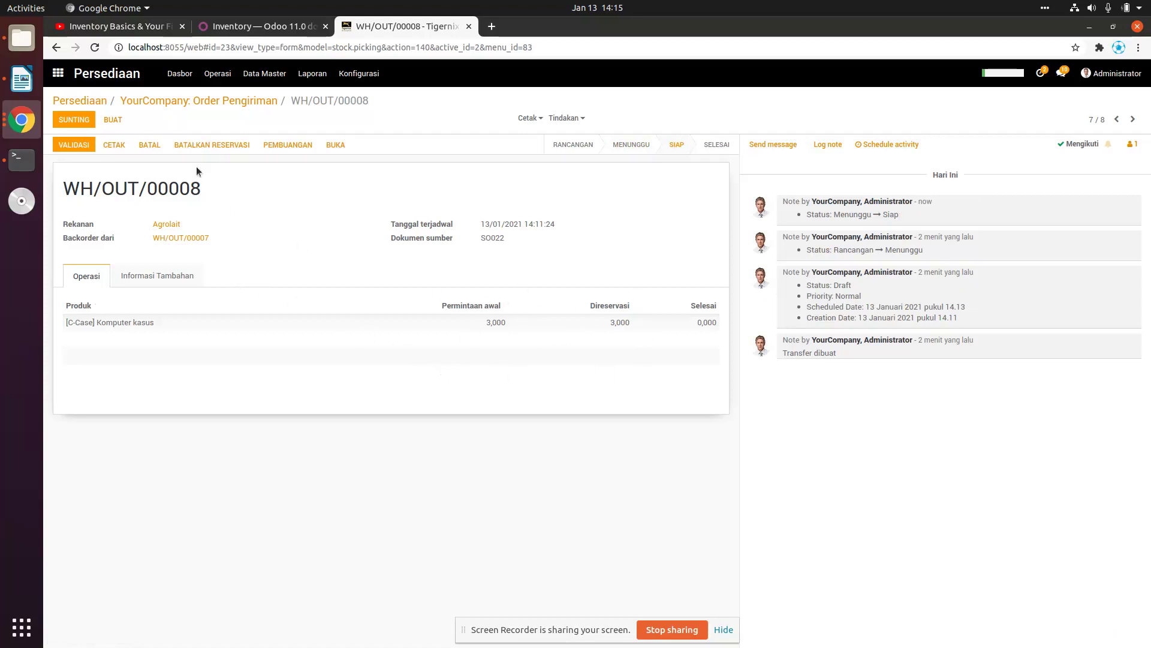
pyautogui.click(59, 146)
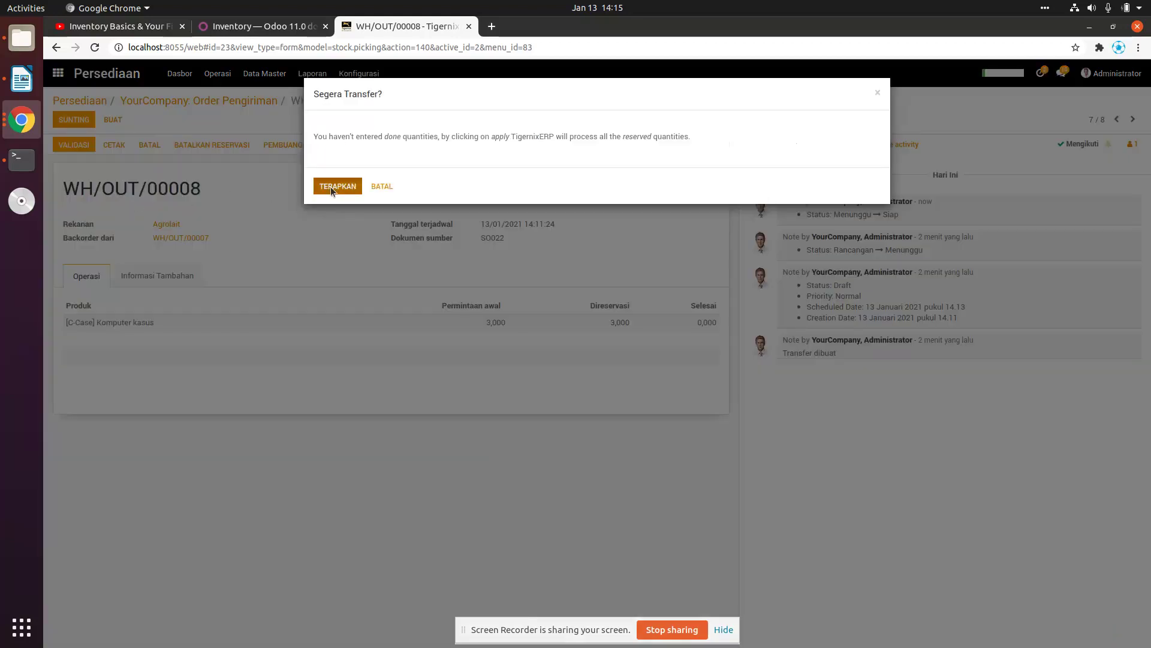
pyautogui.click(332, 187)
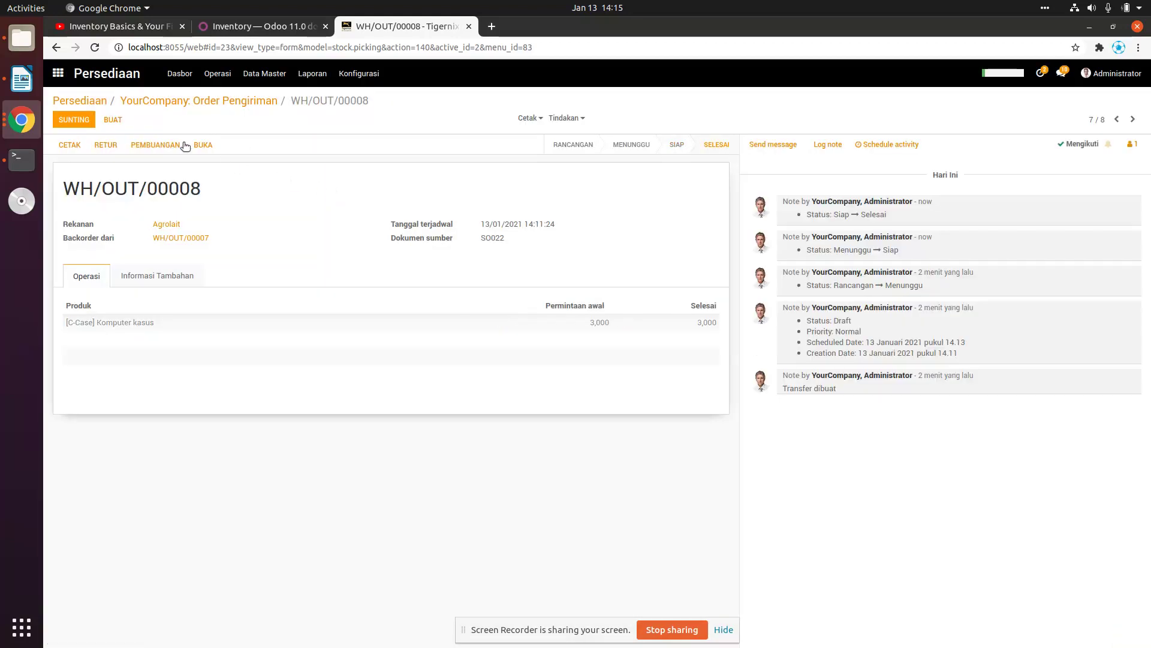
pyautogui.click(92, 100)
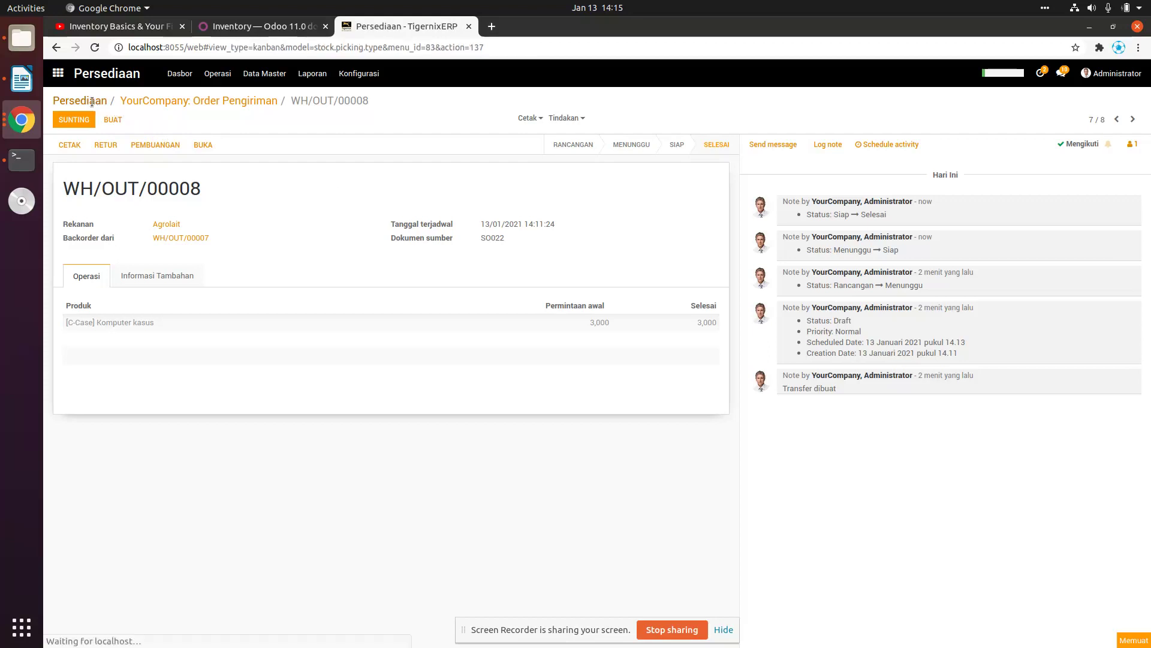